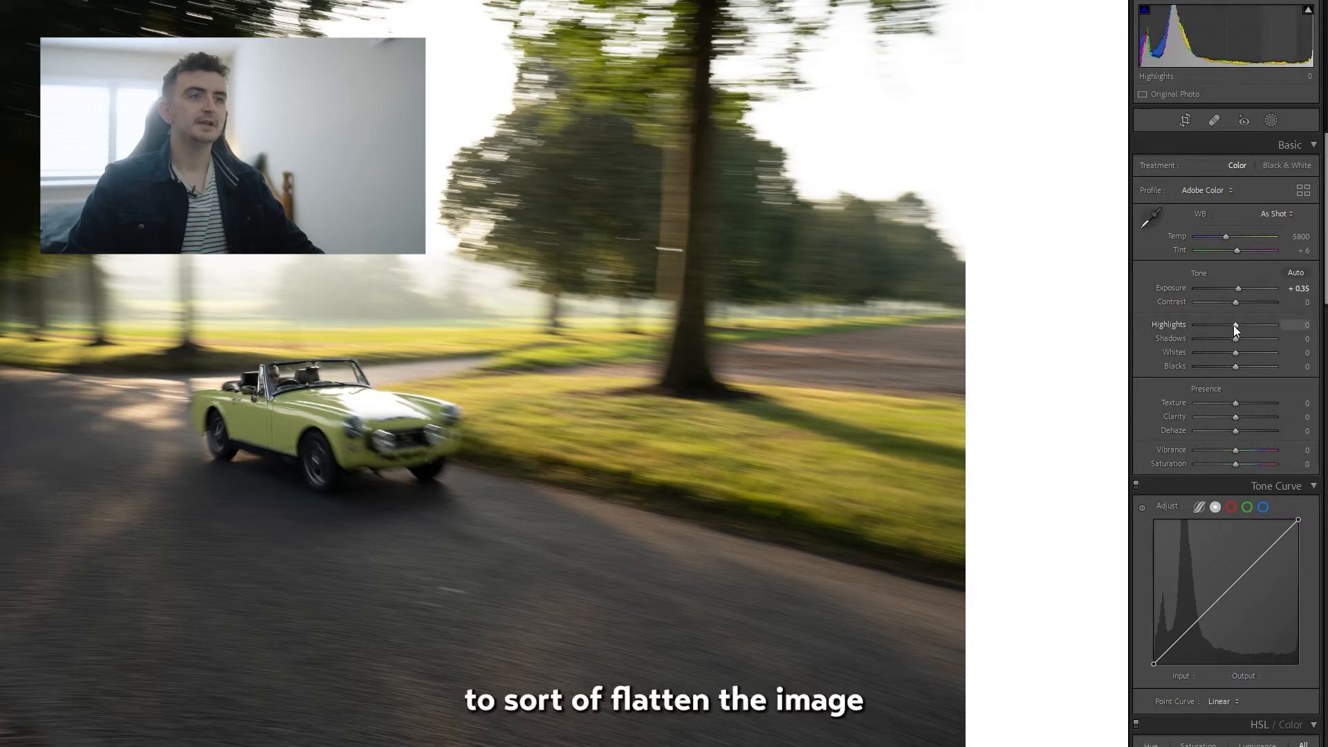
Set Highlights to -32 and shape the point curve into a faded S-curve, with black output 19, midtones 129/146 and white output 239.
left_click_drag(1234, 325, 1221, 326)
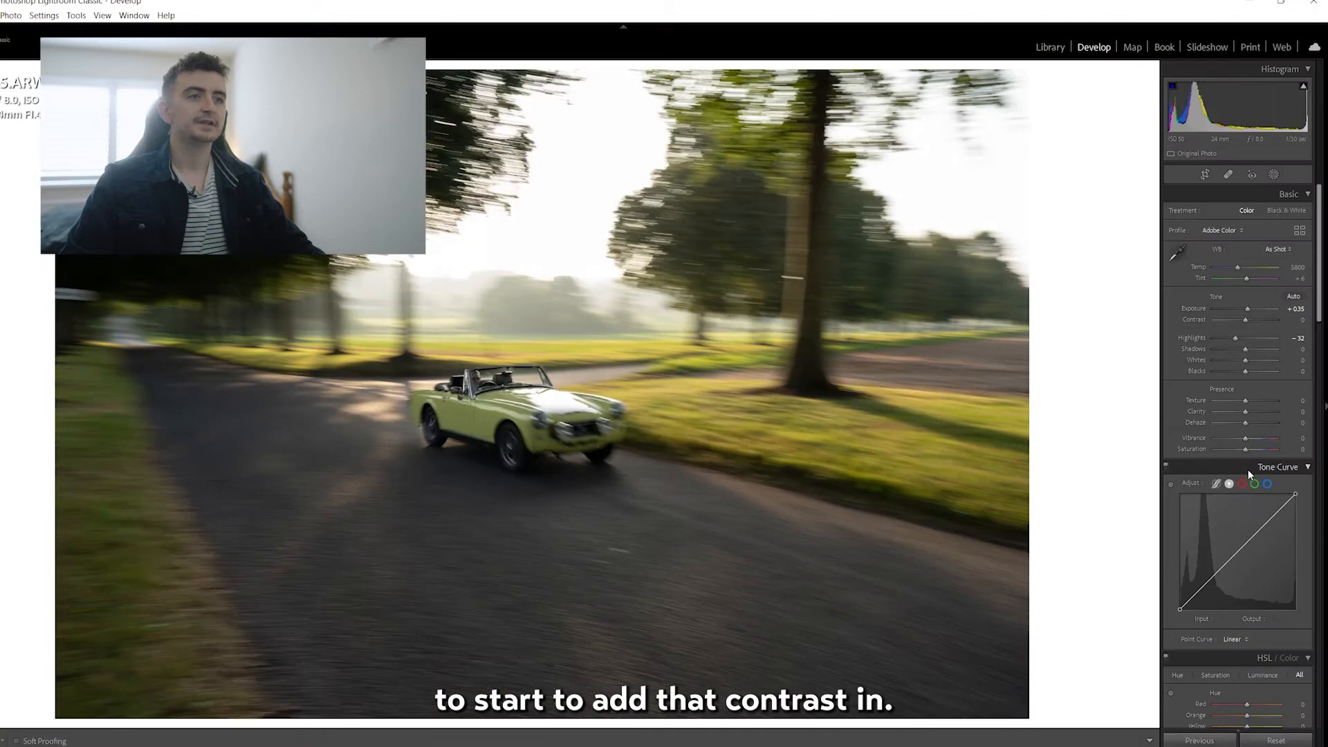
left_click(1209, 580)
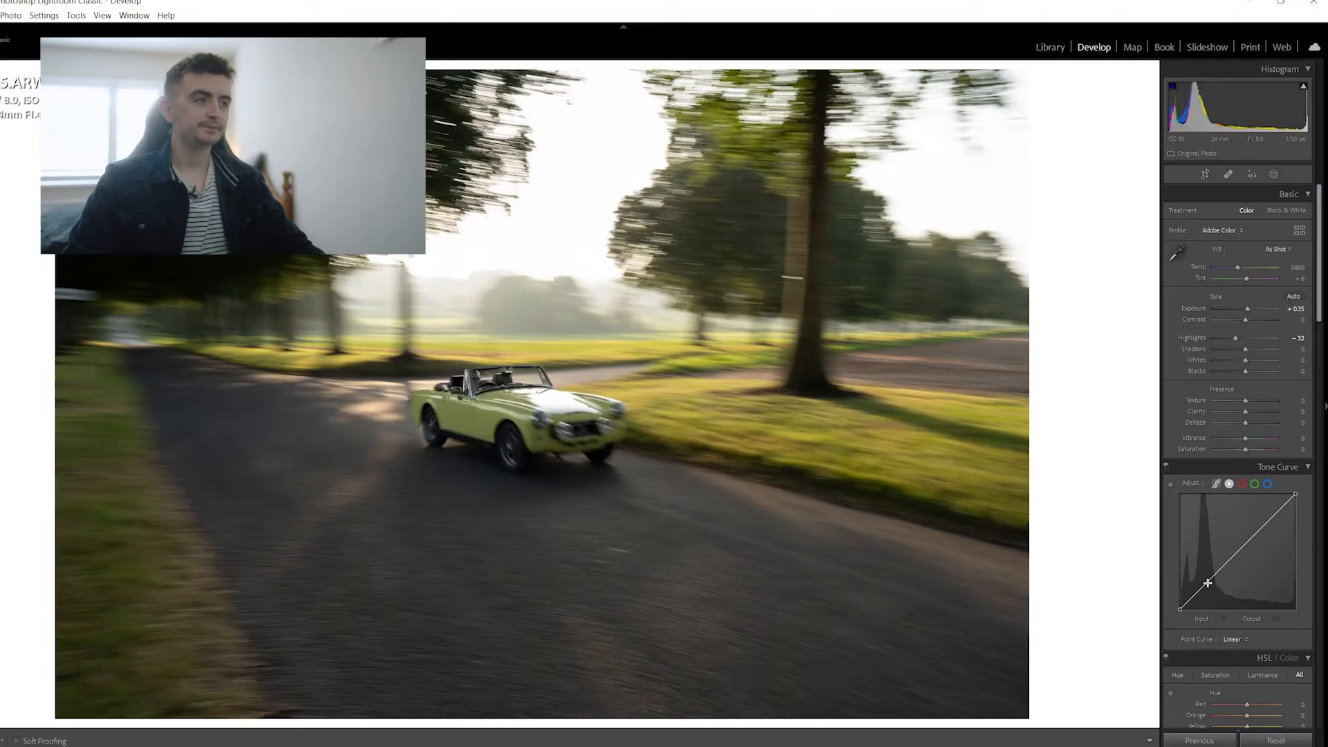
left_click(1274, 516)
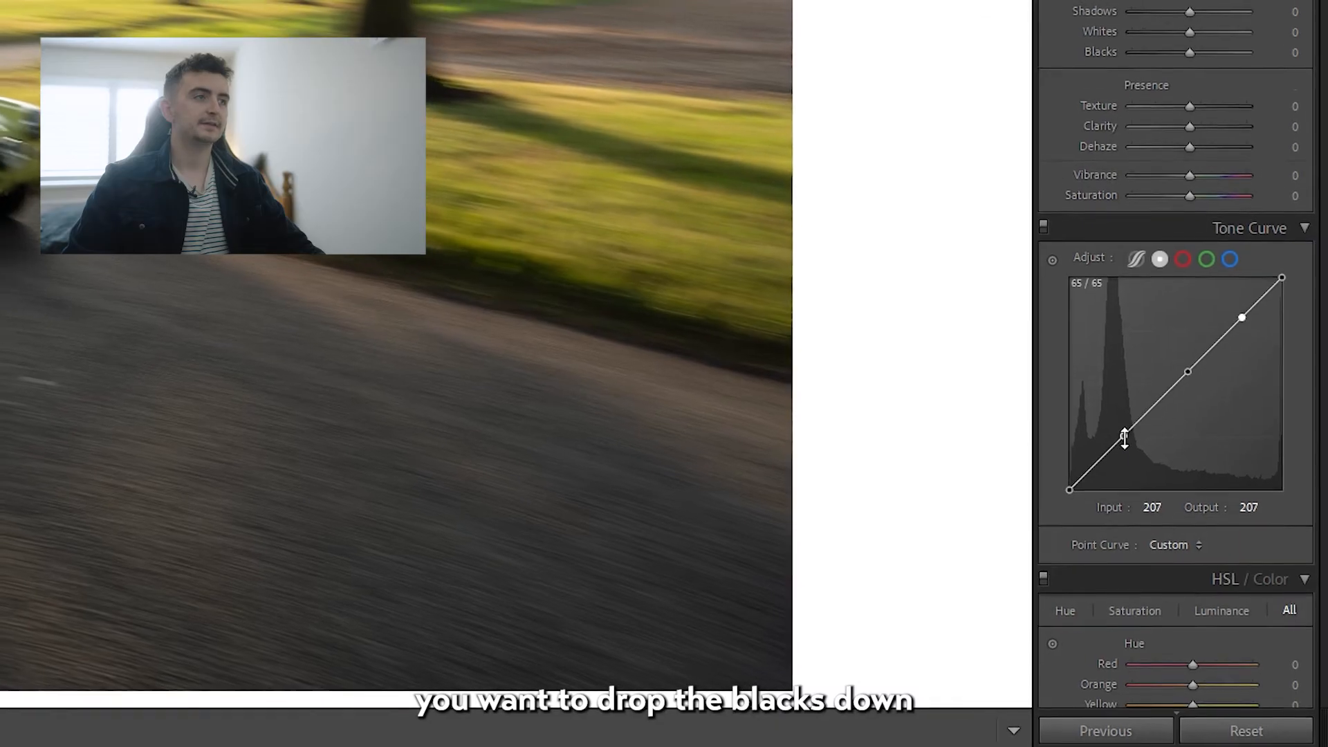
left_click_drag(1205, 581, 1207, 584)
left_click_drag(1078, 498, 1059, 485)
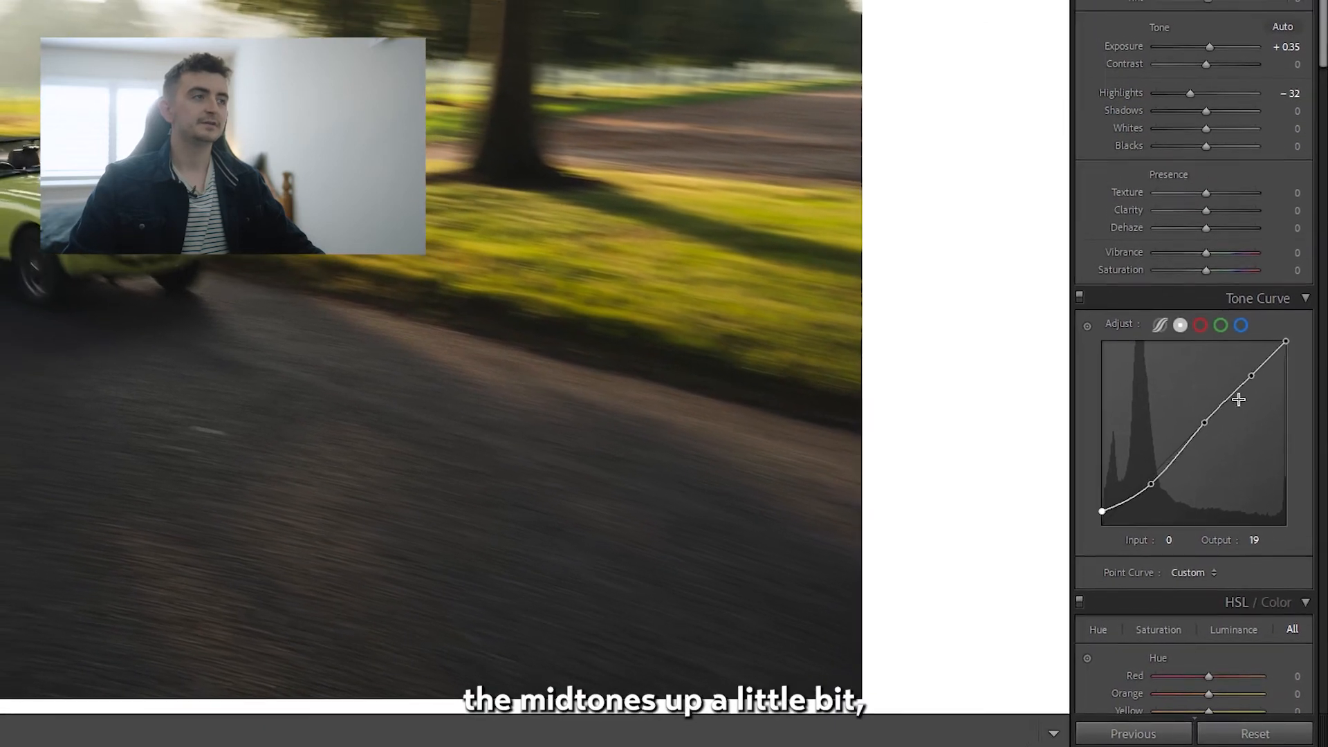
left_click_drag(1201, 410, 1190, 406)
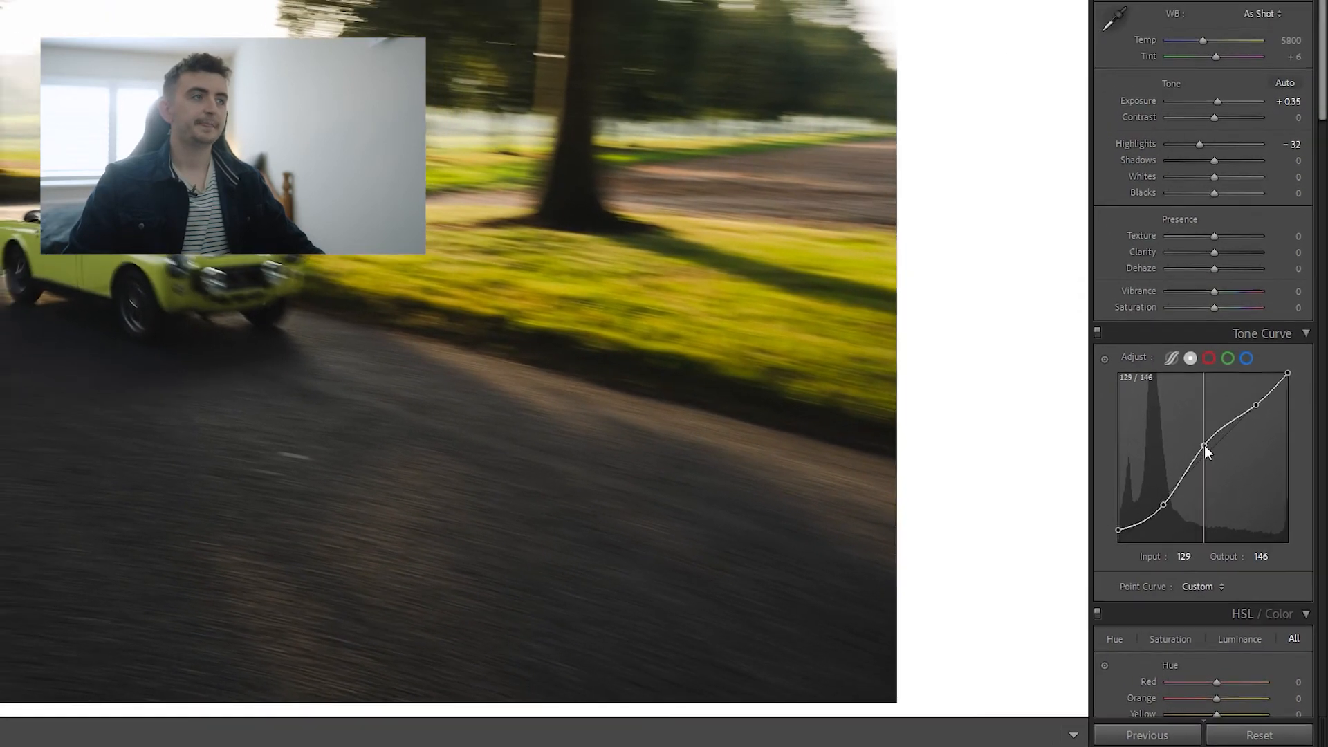
left_click_drag(1253, 390, 1299, 404)
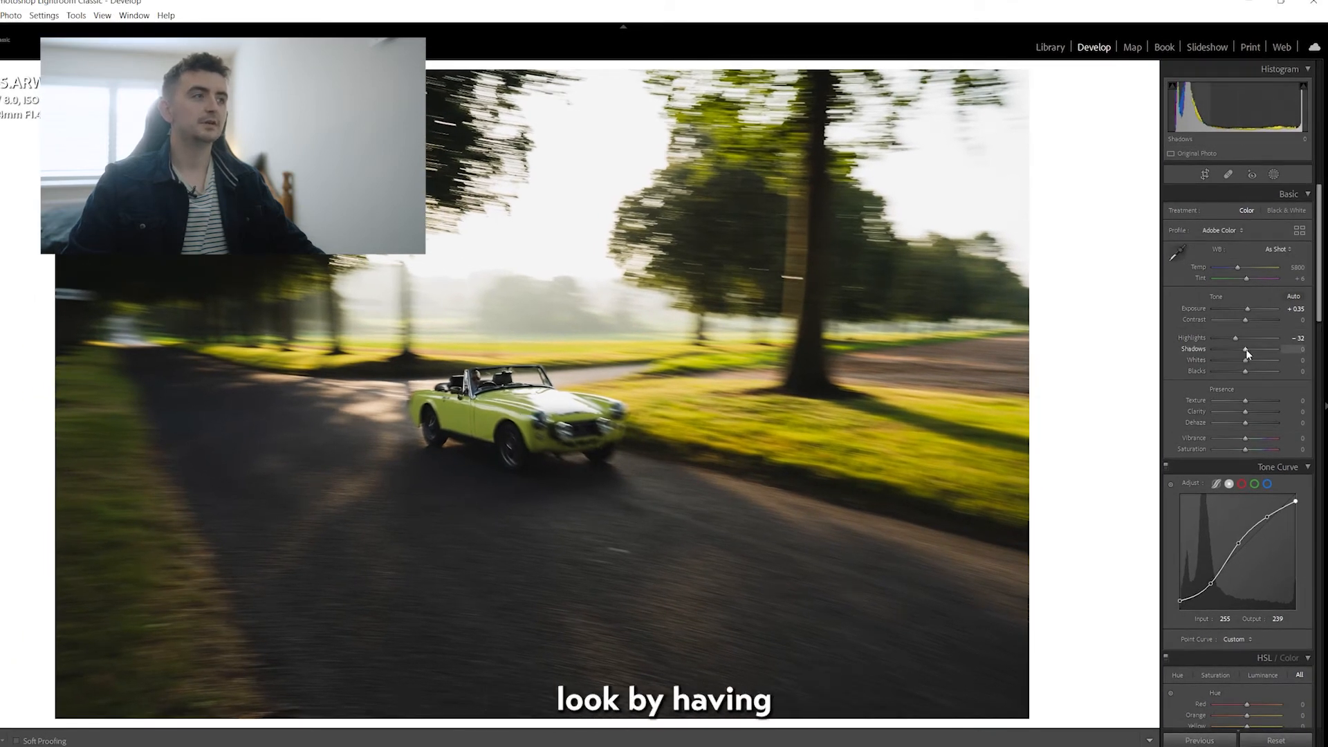
Lift the photo's Shadows to +39 to recover detail in the dark areas.
left_click_drag(1247, 350, 1255, 352)
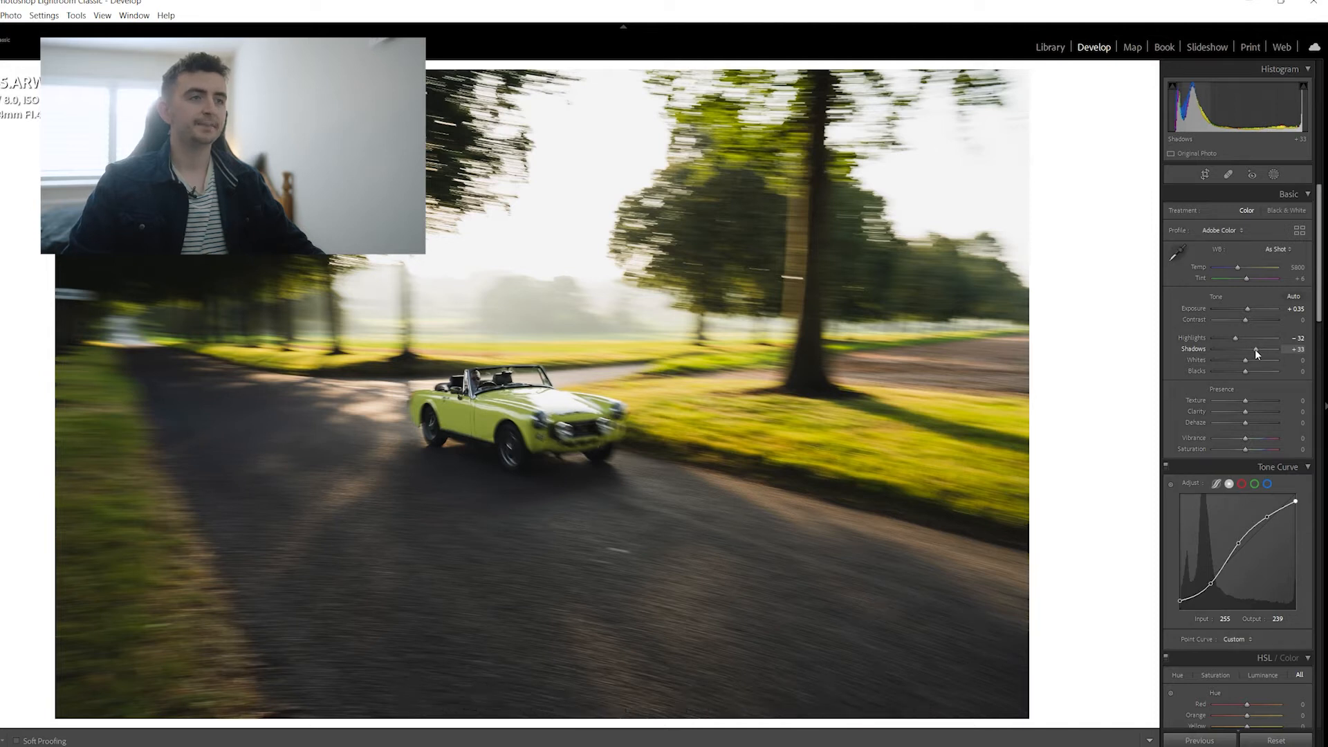
left_click_drag(1256, 353, 1258, 353)
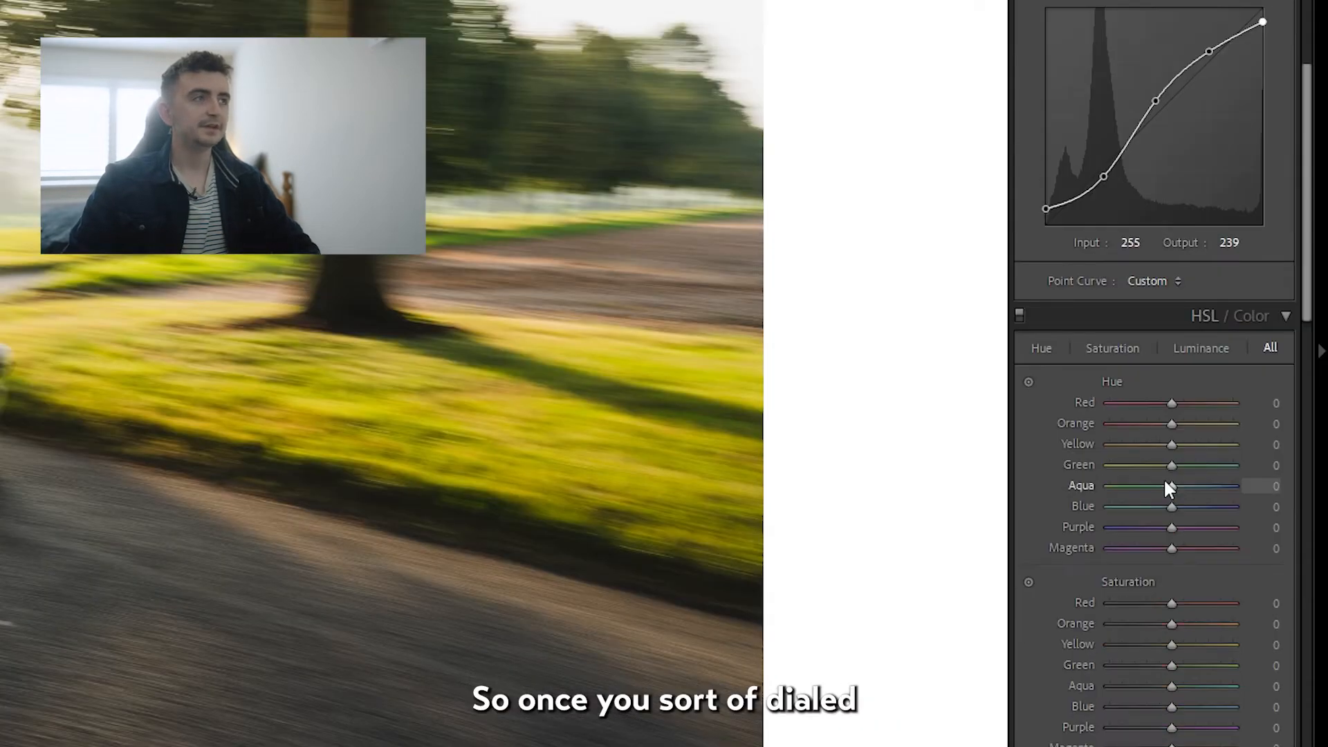
Review the HSL sliders, the red, green and blue channel curves, and the Color Grading wheels.
scroll(1243, 745, "down", 4)
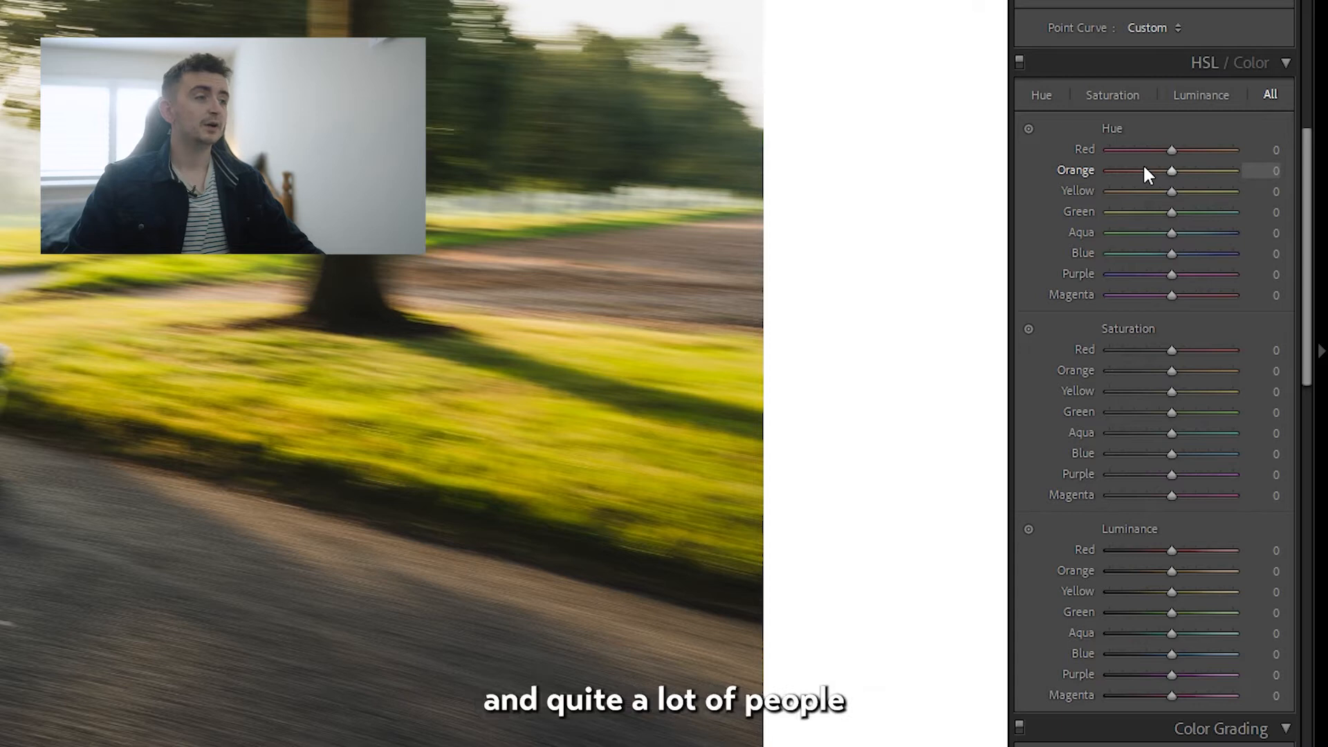
scroll(1159, 167, "up", 3)
scroll(1174, 398, "down", 3)
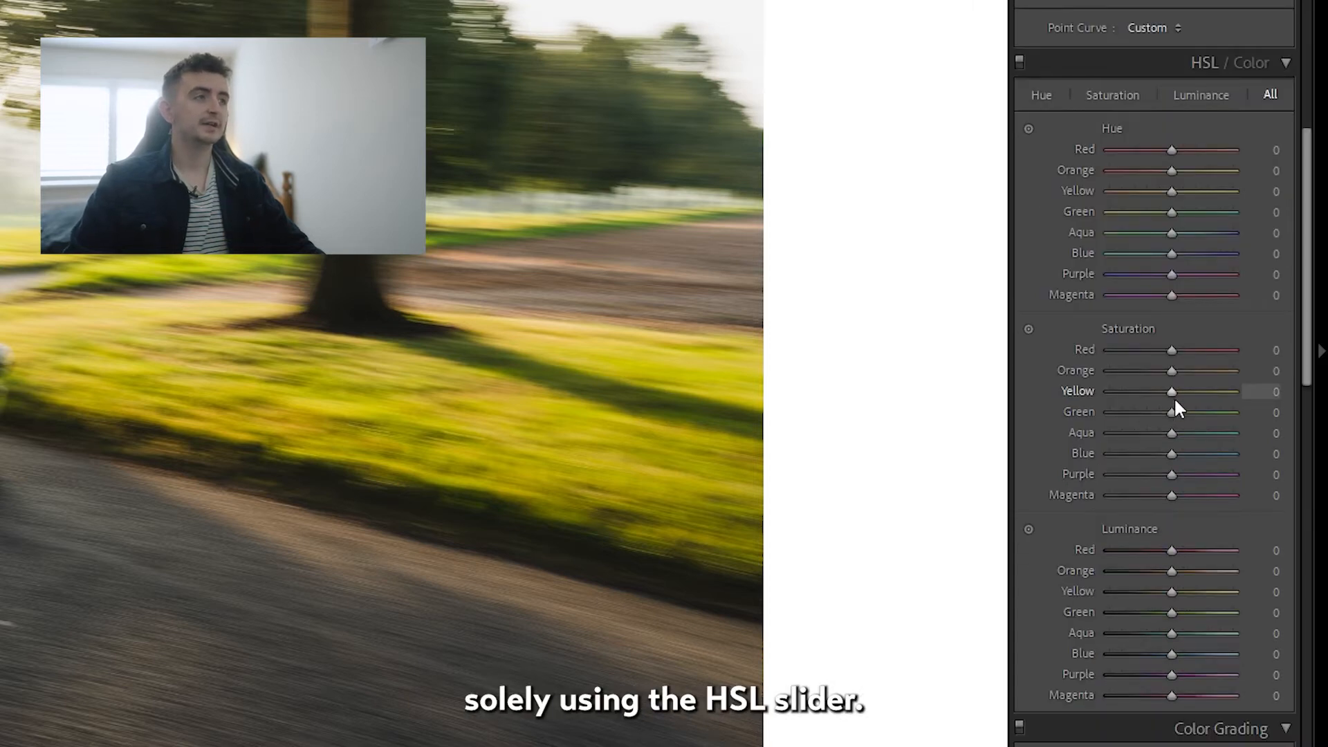
scroll(1174, 400, "up", 10)
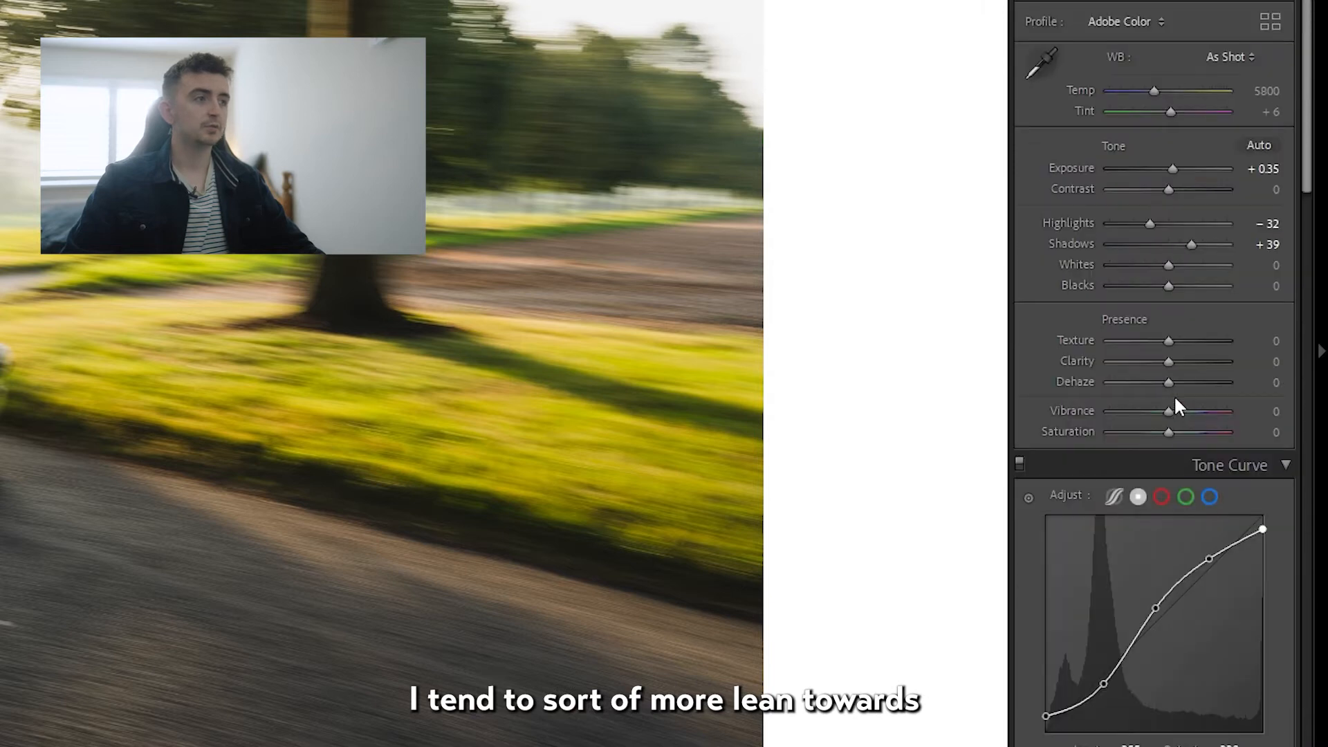
left_click(1163, 495)
left_click(1187, 495)
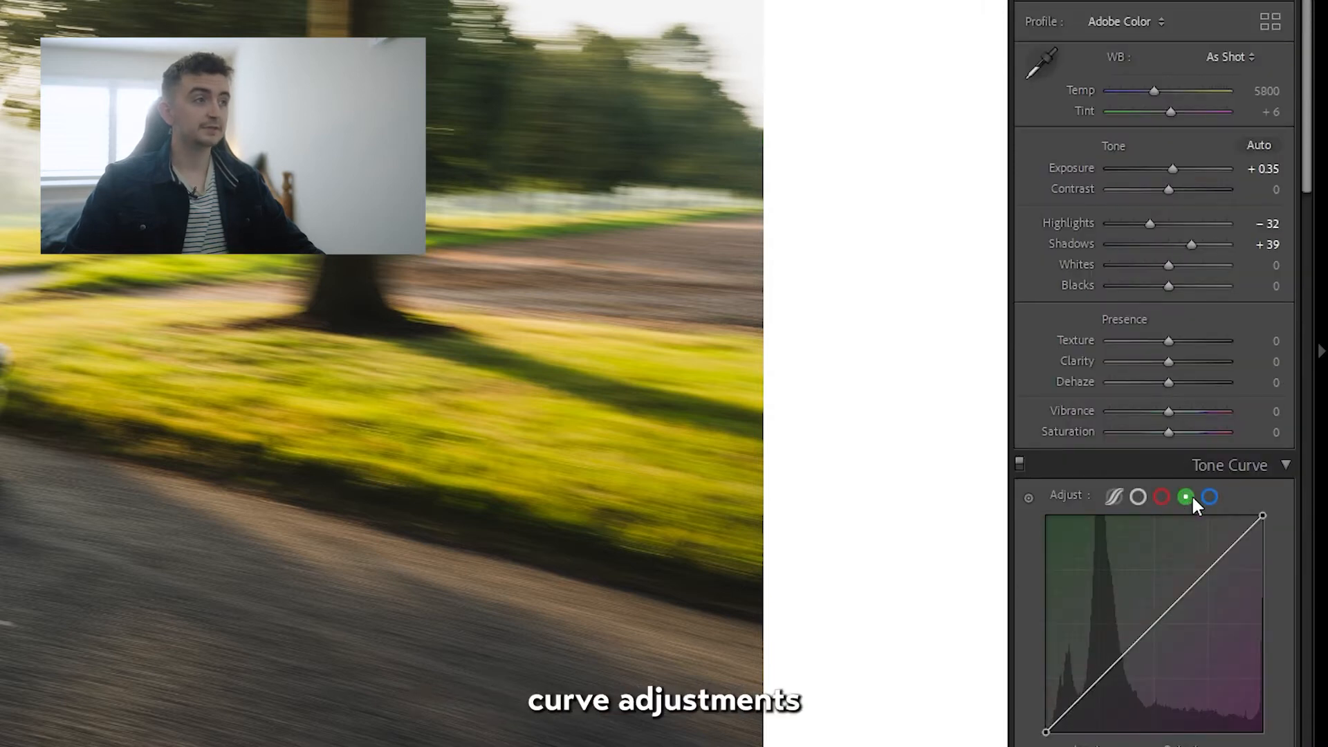
left_click(1211, 495)
scroll(1212, 492, "down", 15)
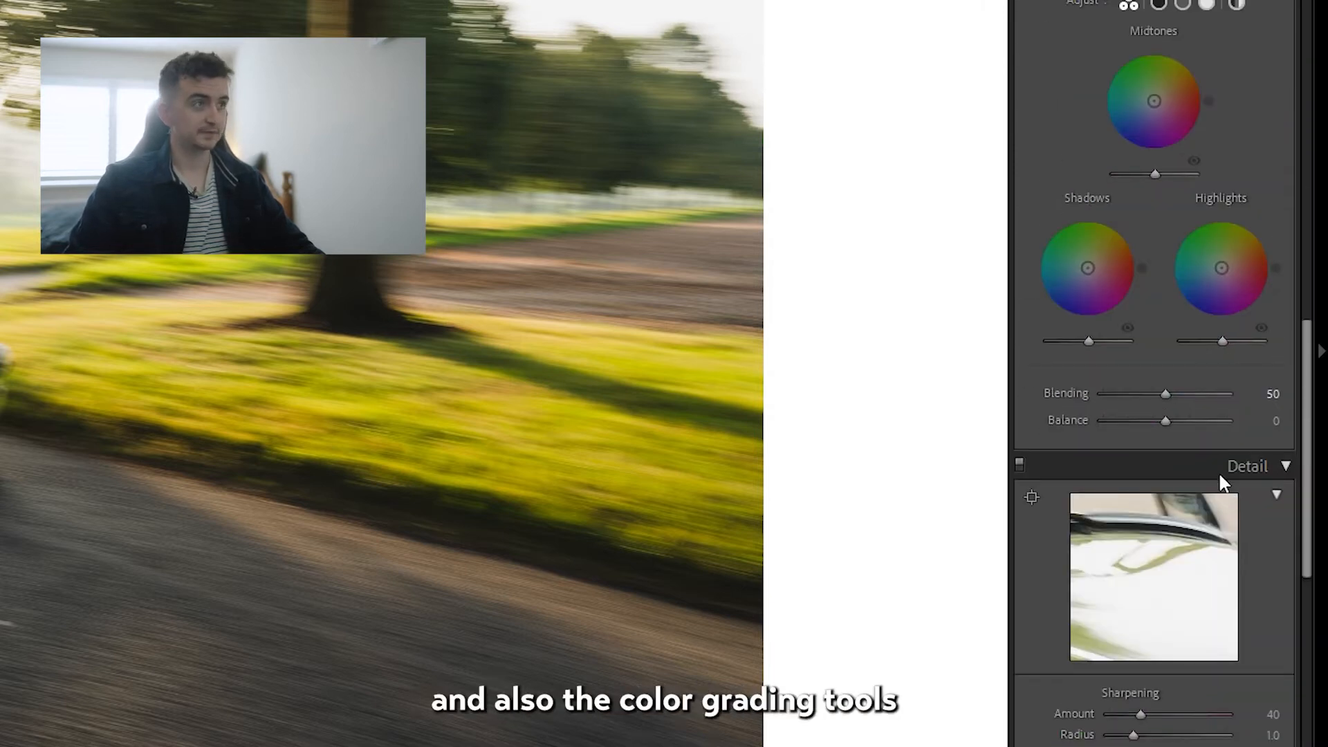
scroll(1218, 471, "up", 5)
Add a midpoint to the red curve and raise its black output to 10, and lower the blue curve's midpoint to 129/119.
scroll(1214, 468, "up", 10)
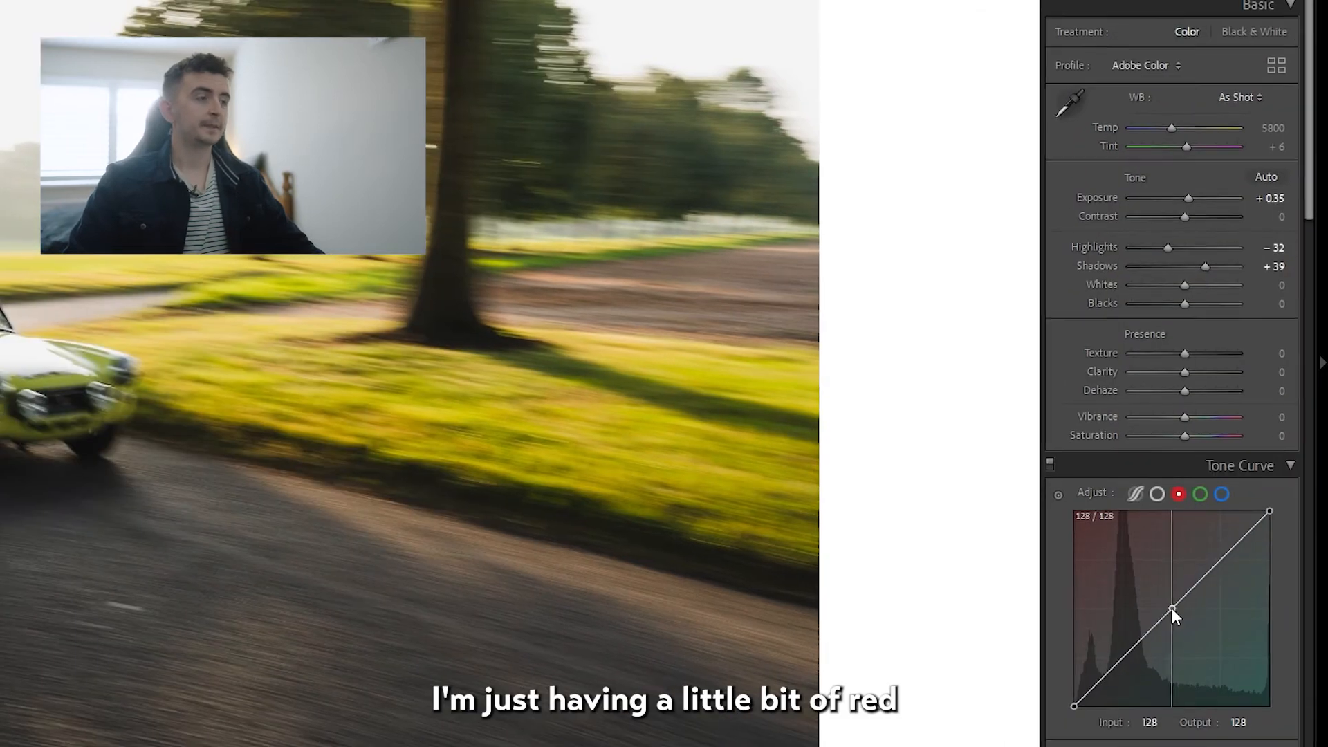
left_click_drag(1171, 608, 1177, 599)
left_click_drag(1084, 697, 1097, 668)
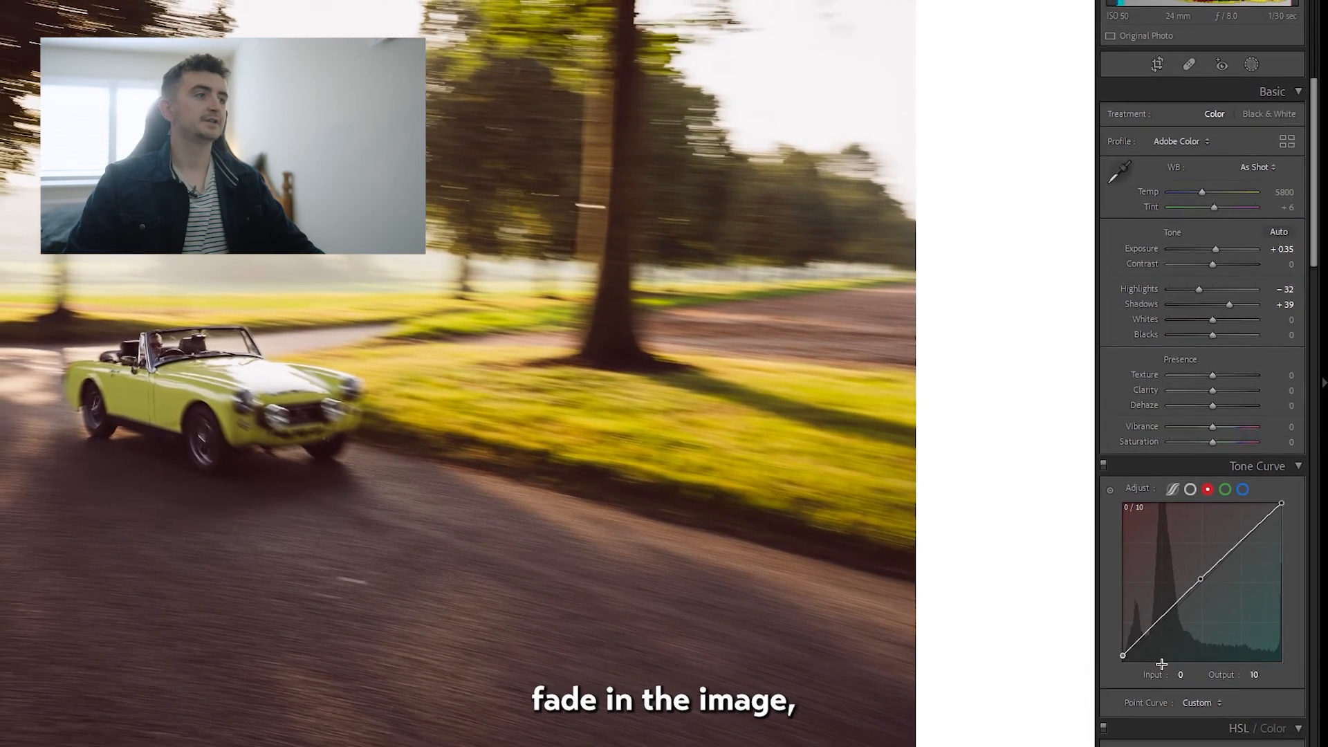
left_click(1244, 489)
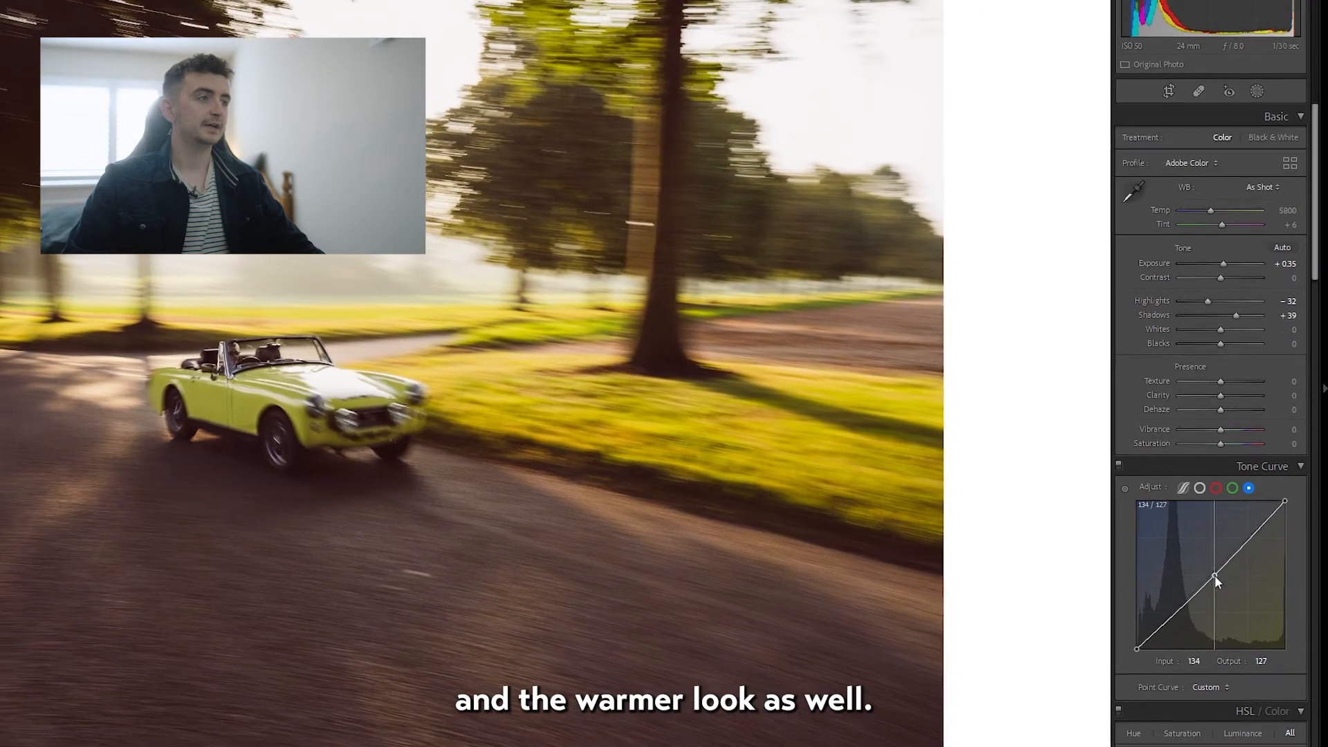
left_click_drag(1215, 574, 1222, 571)
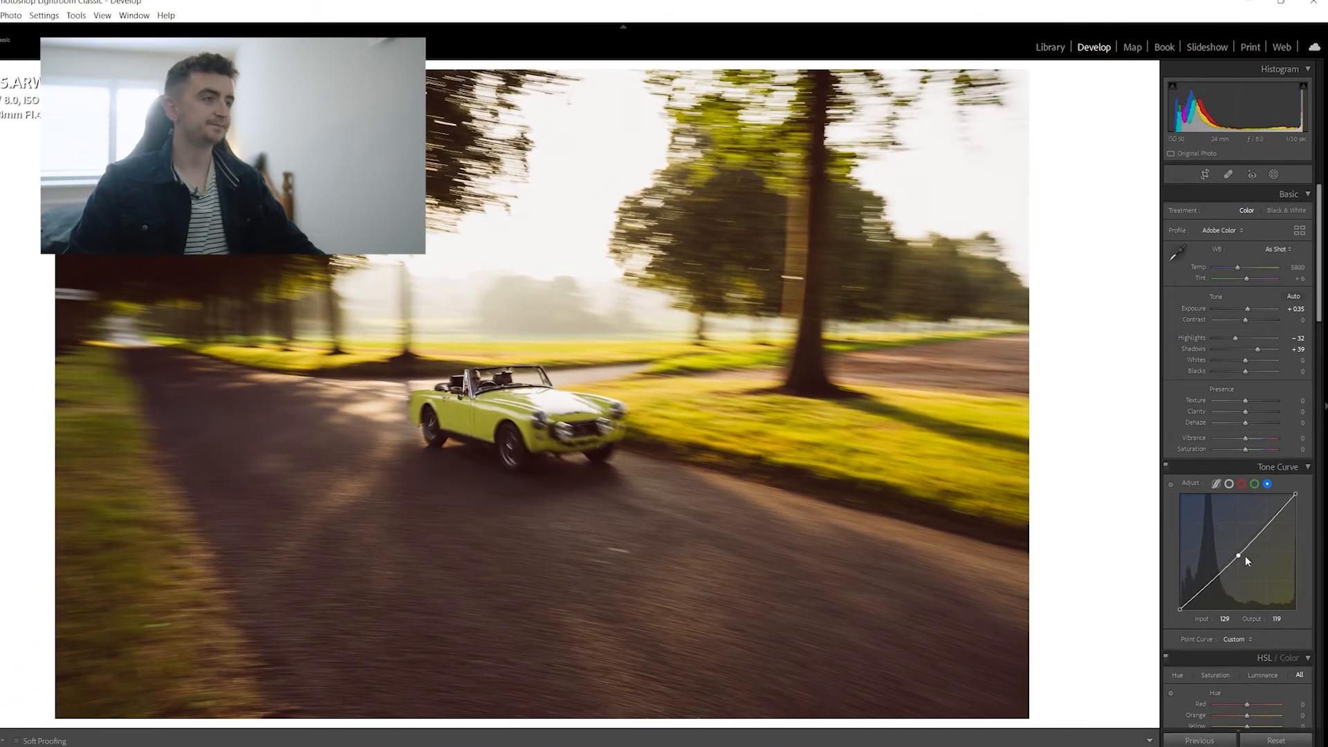
Set the HSL hue of Yellow to -18 and Orange to -3, and their luminance to Yellow +10 and Orange +37.
scroll(1252, 546, "down", 5)
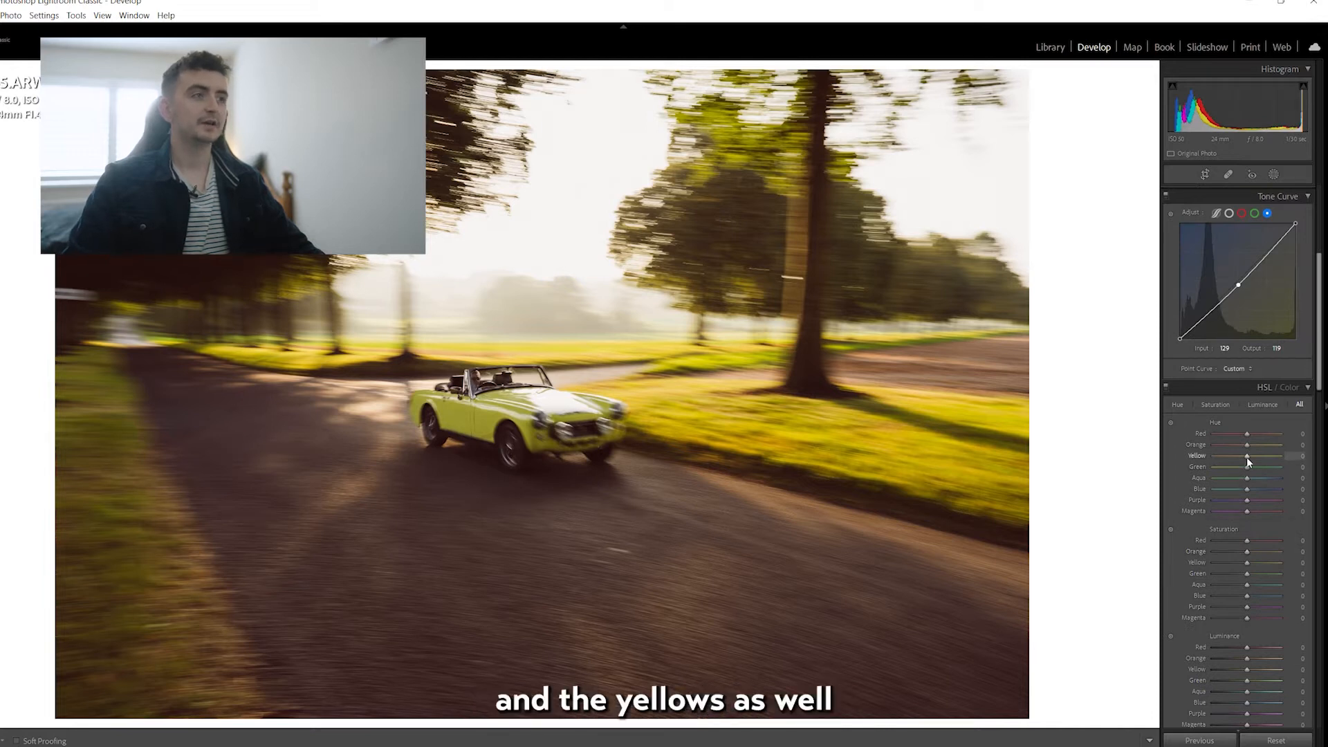
left_click_drag(1231, 458, 1233, 457)
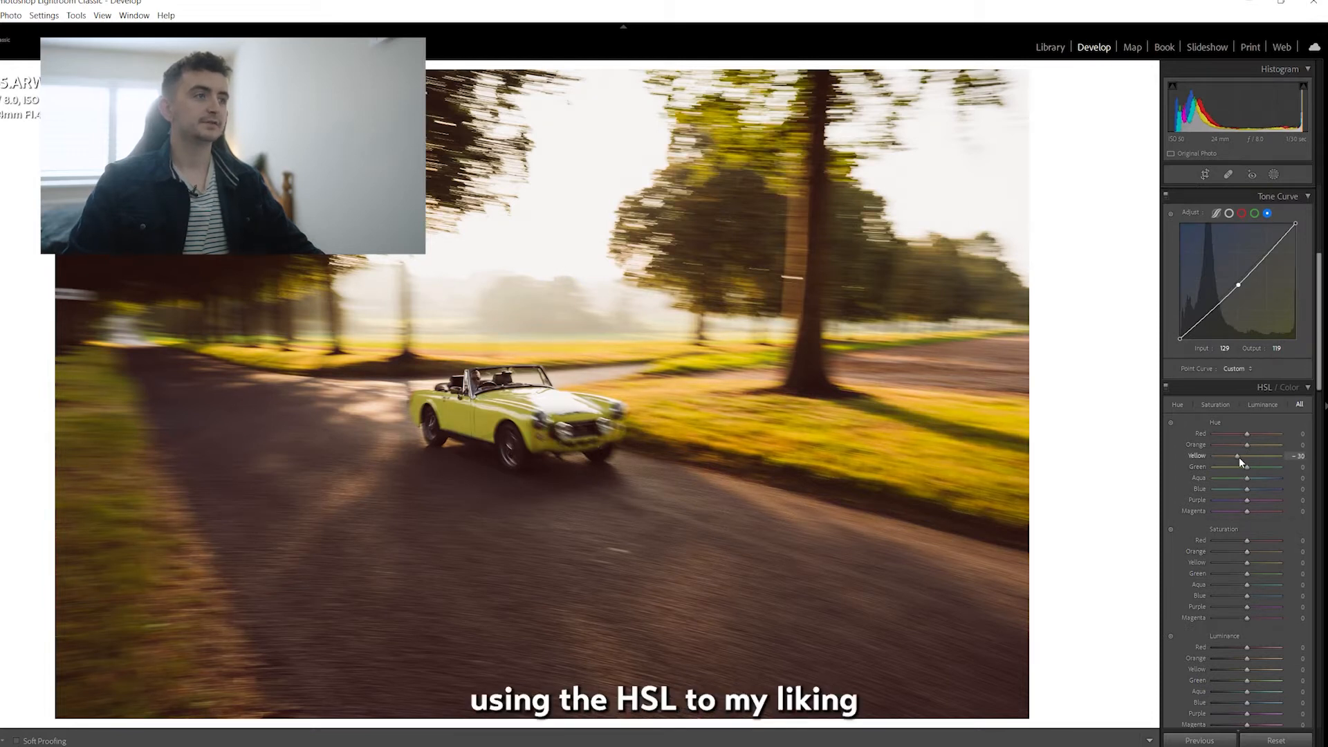
mouse_move(1243, 457)
left_mouse_down()
mouse_move(1235, 447)
mouse_move(1250, 447)
left_mouse_up()
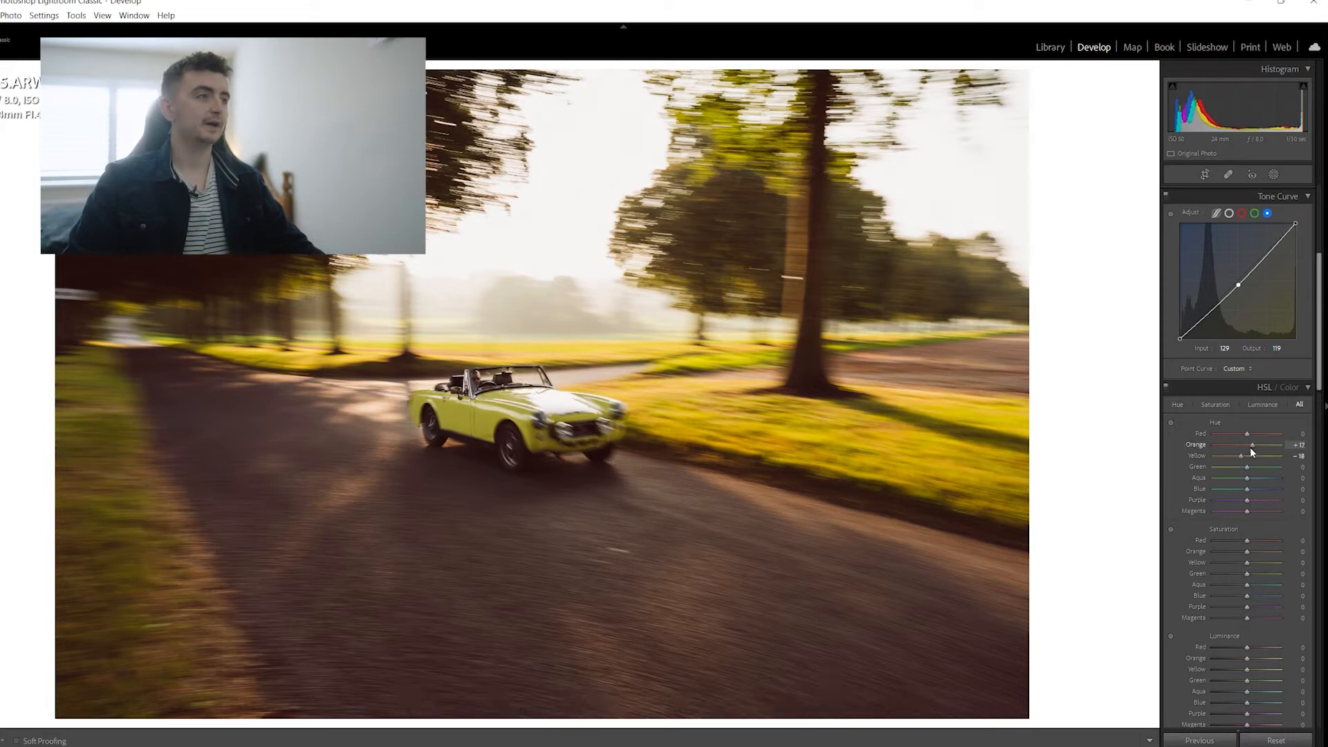
left_click_drag(1243, 446, 1247, 446)
scroll(1252, 574, "down", 3)
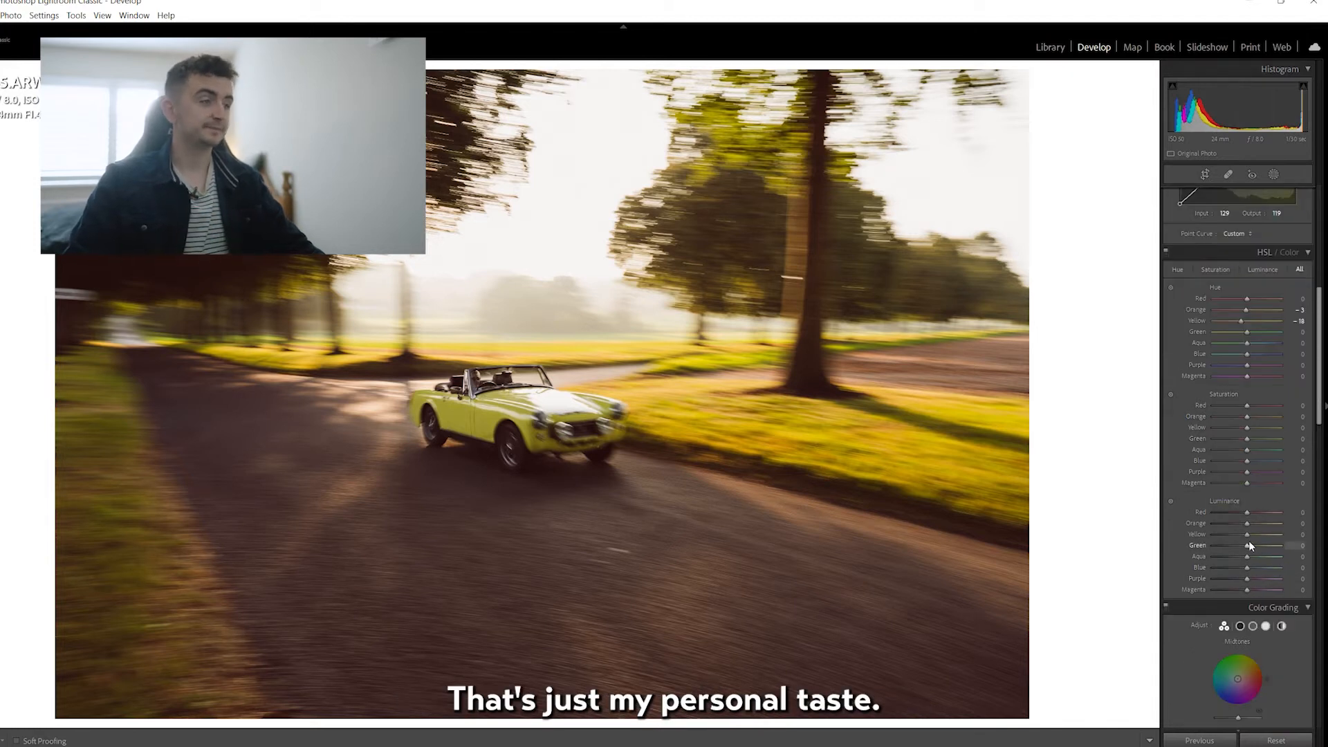
left_click_drag(1250, 536, 1273, 530)
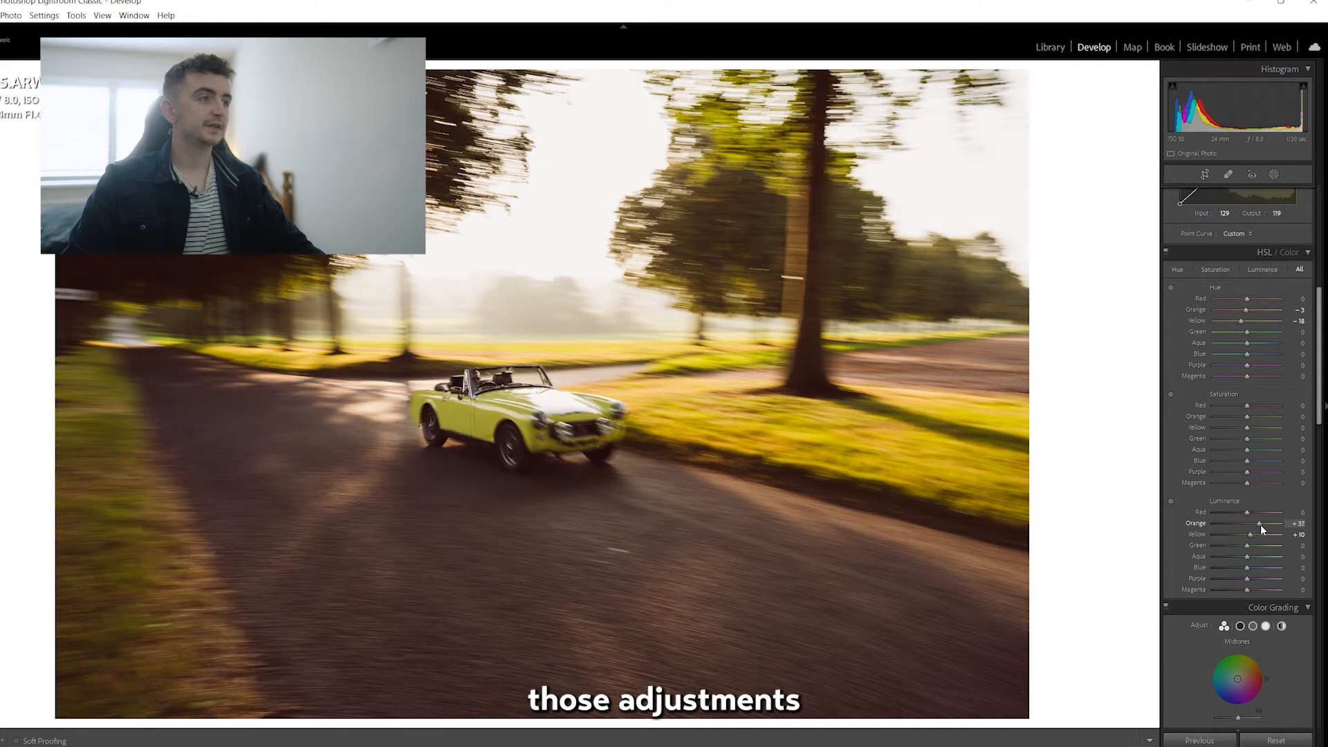
Tint the midtones a warm yellow in Color Grading, with hue 57 and saturation 25.
scroll(1251, 608, "down", 3)
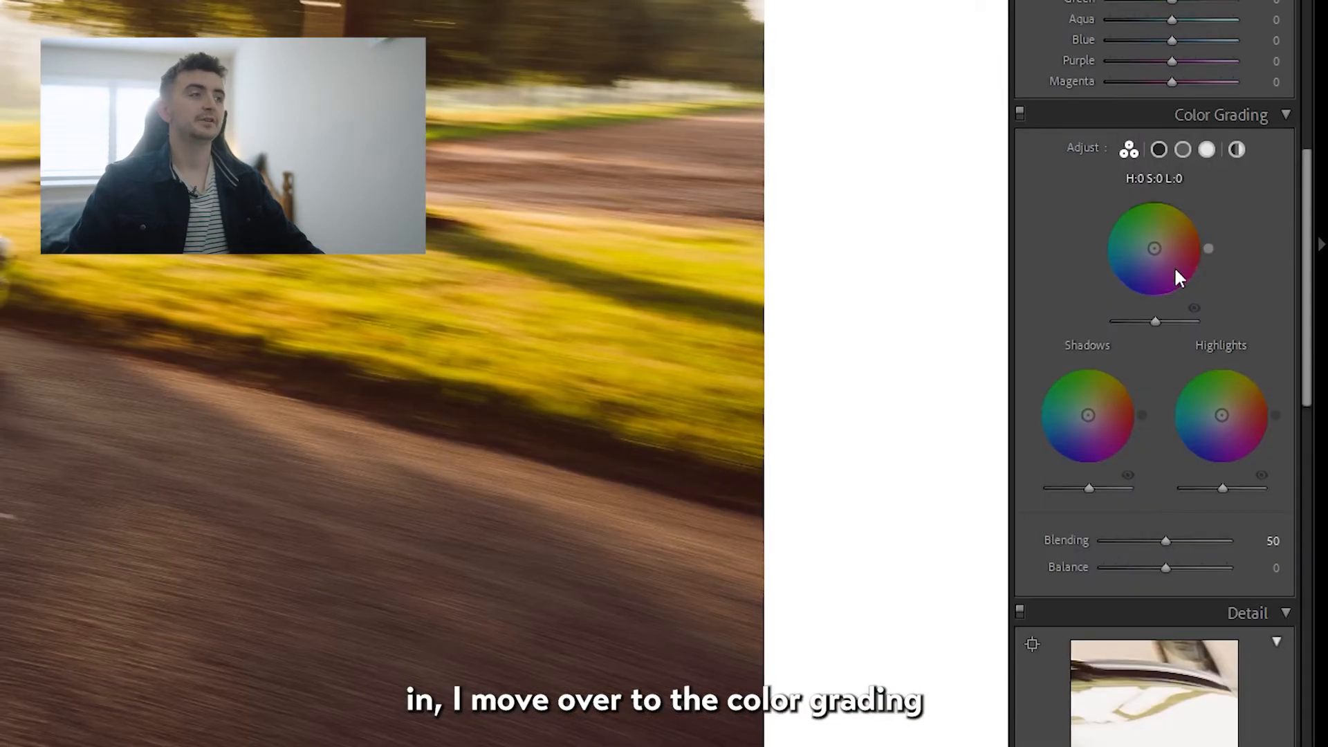
left_click_drag(1240, 545, 1243, 537)
left_click_drag(1170, 248, 1168, 248)
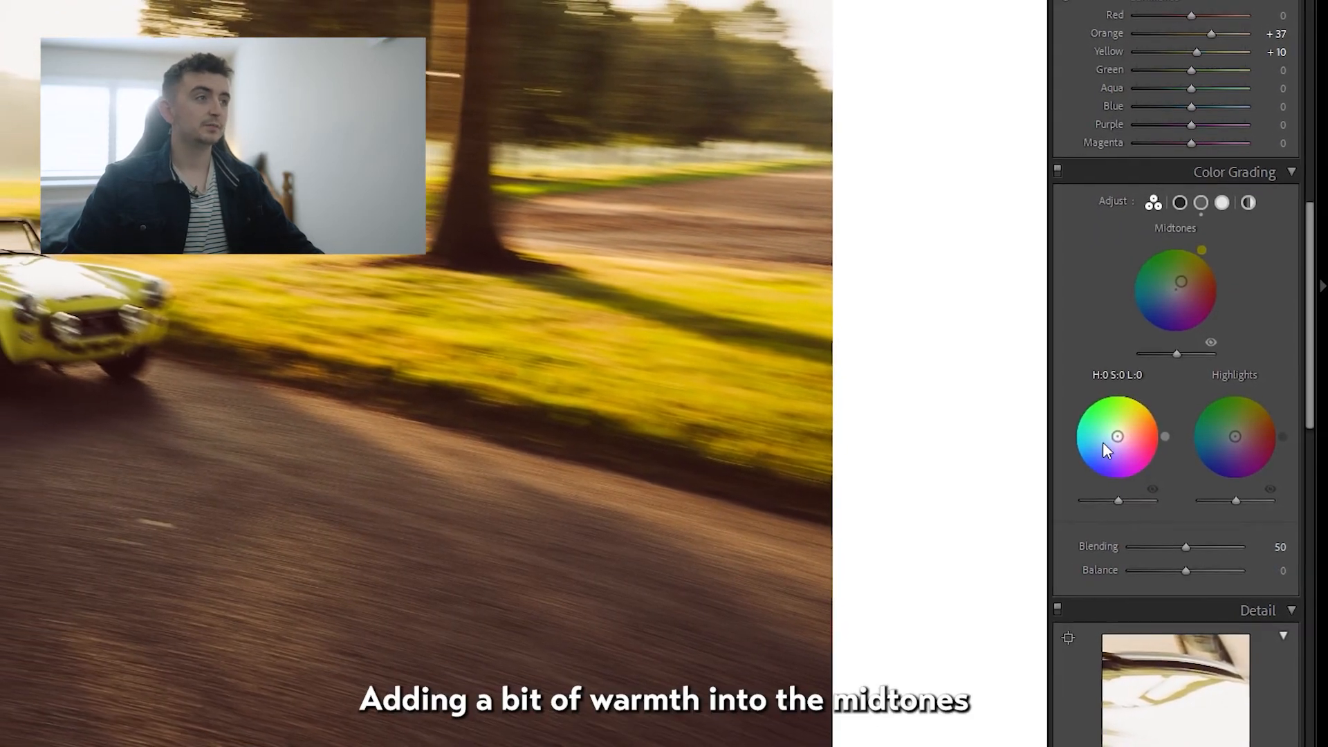
scroll(1133, 428, "up", 3)
scroll(1133, 432, "down", 3)
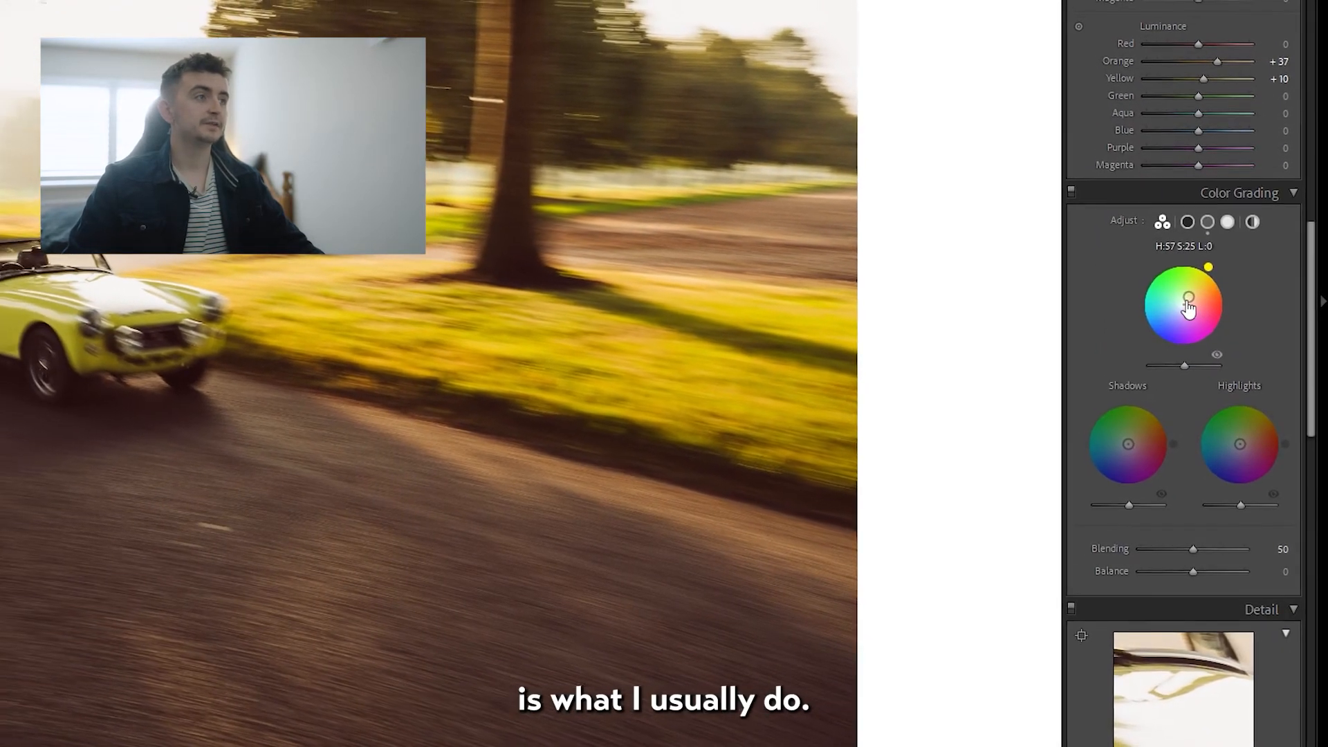
Grade the highlights toward a warm yellow and the shadows toward blue, with shadow hue 215 and saturation 18.
left_click_drag(1240, 444, 1252, 444)
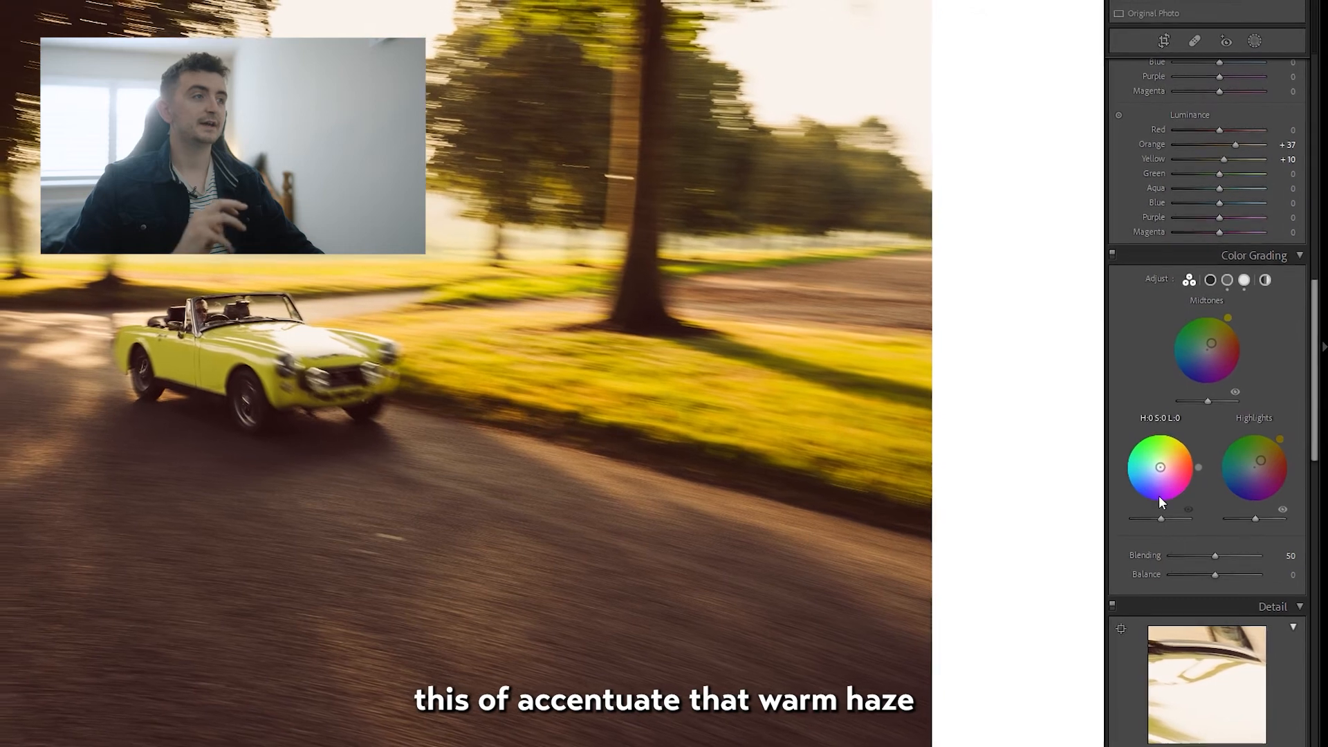
left_click_drag(1177, 477, 1189, 497)
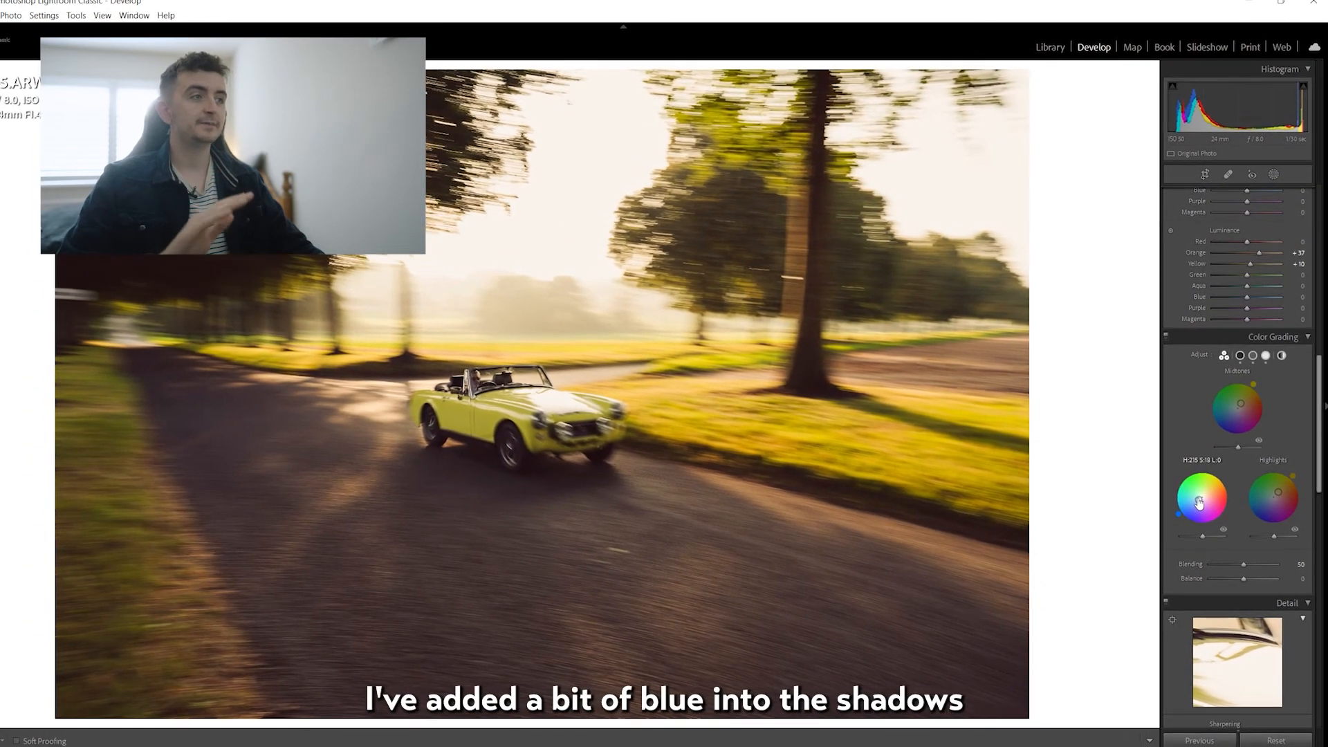
Reduce the overall Saturation to -7 and raise the Exposure to +0.53.
scroll(1241, 494, "up", 3)
scroll(1240, 495, "up", 12)
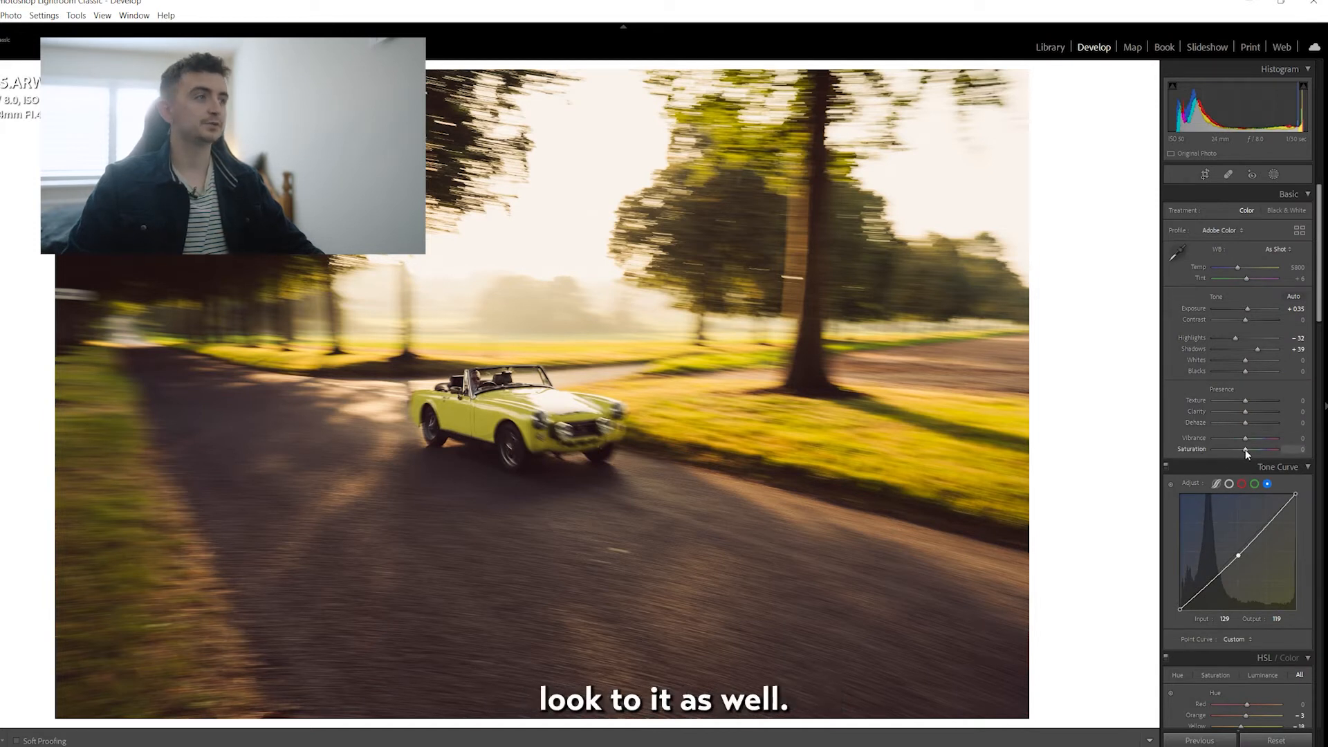
left_click_drag(1245, 451, 1241, 451)
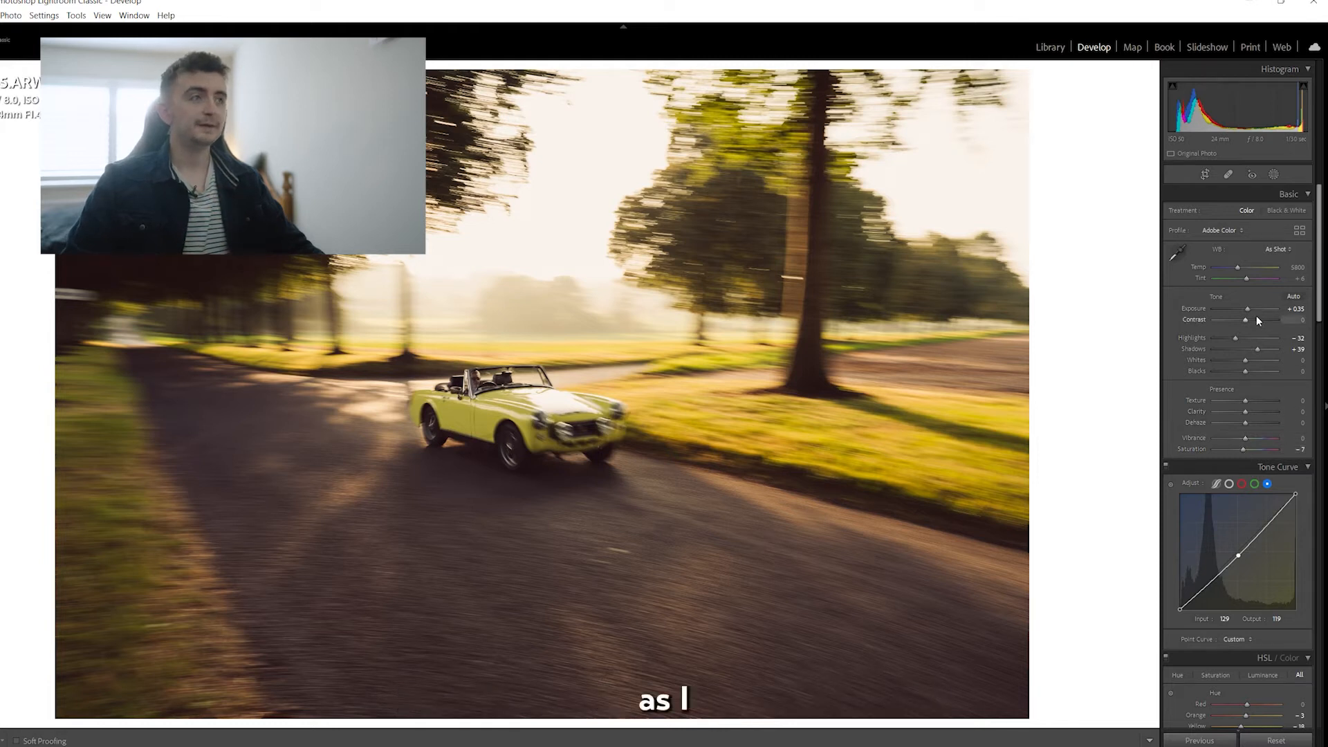
left_click_drag(1248, 311, 1250, 313)
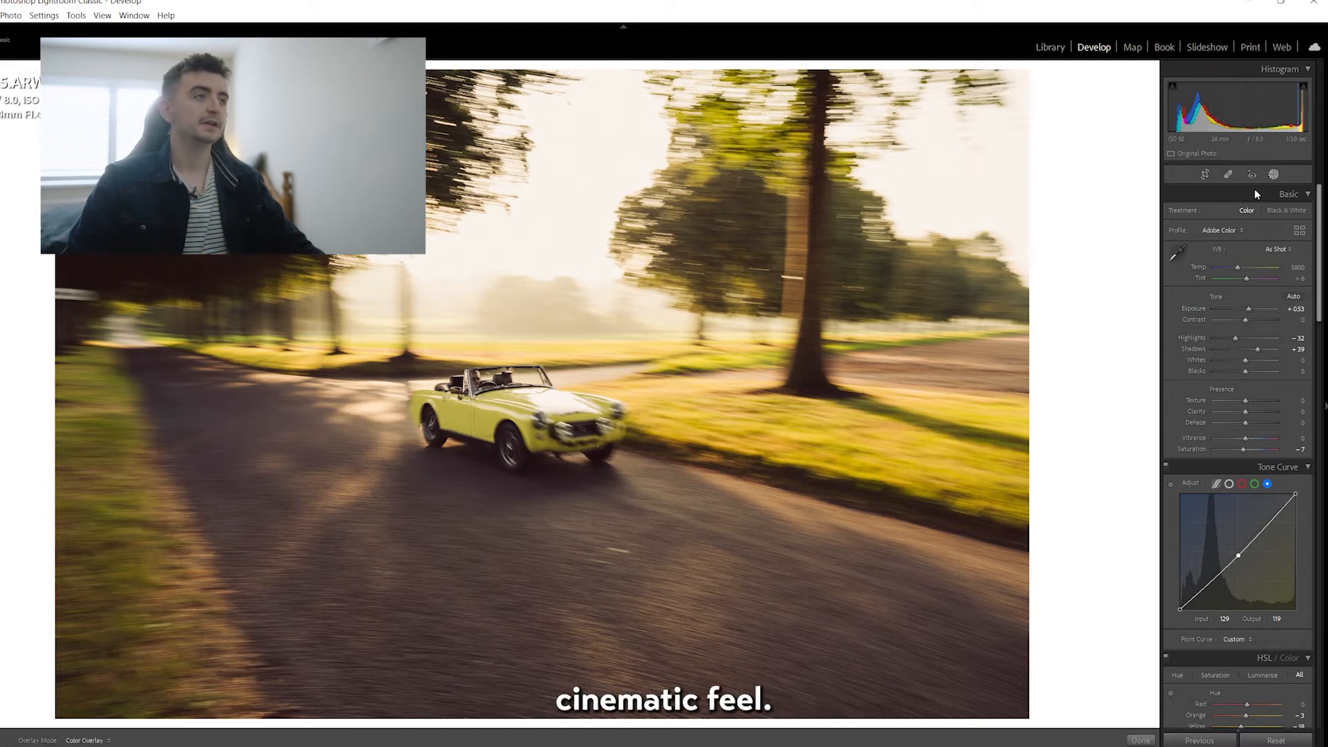
Mask the car with Select Subject and set the mask's Blacks to -9, Clarity to 18 and Sharpness to 23.
key("shift+w")
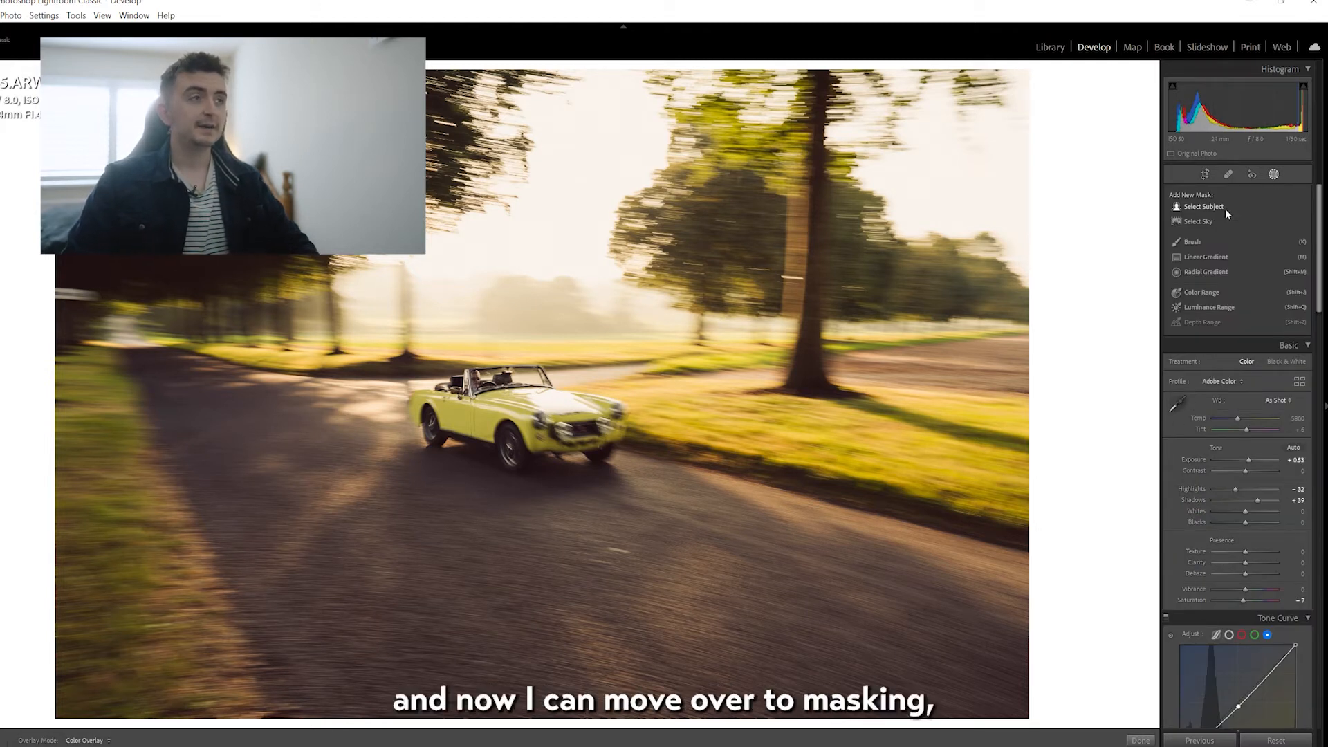
left_click(1196, 205)
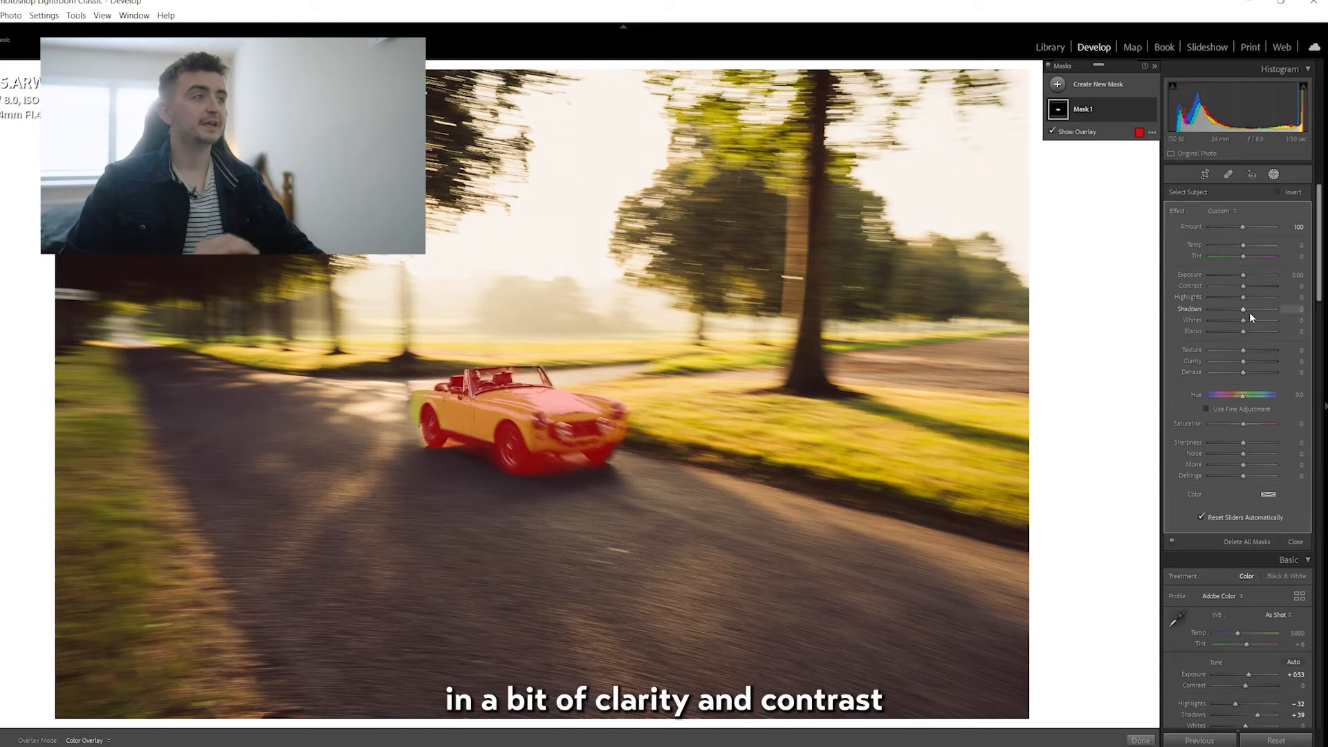
left_click_drag(1243, 332, 1247, 362)
left_click_drag(1243, 442, 1251, 441)
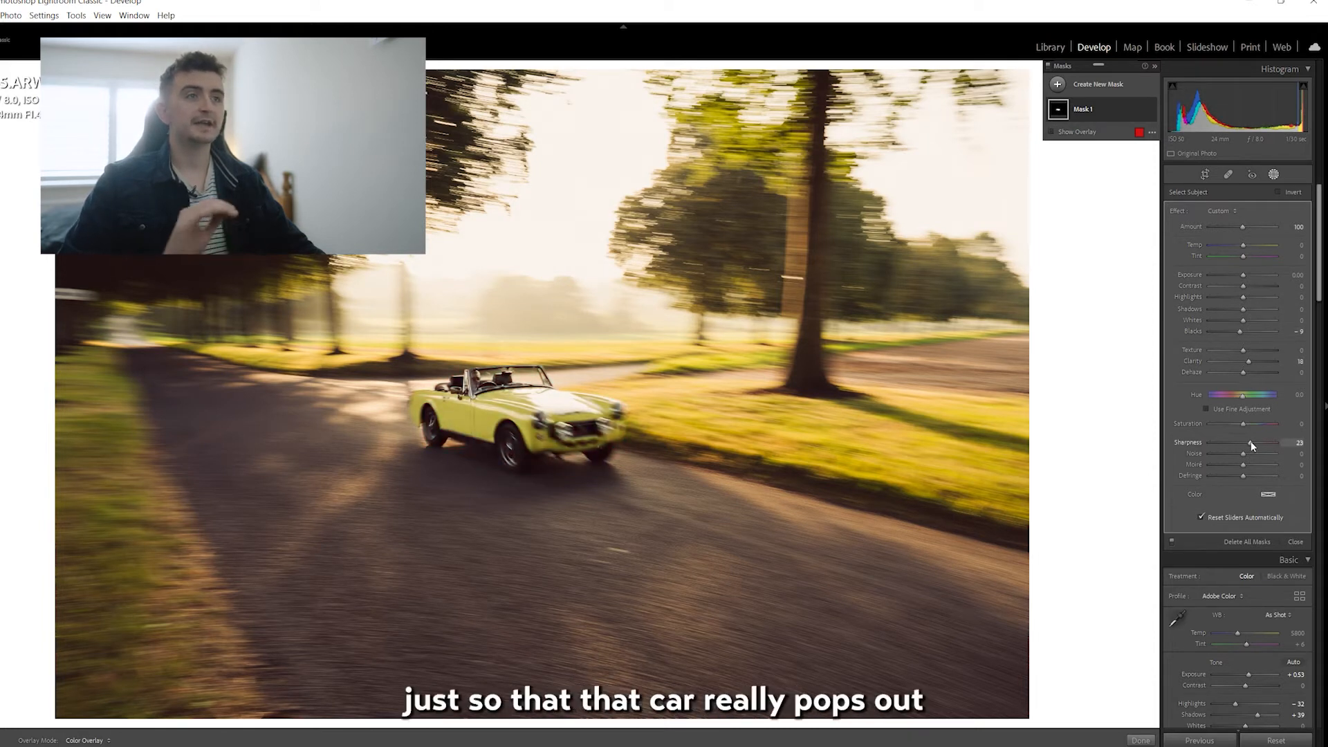
left_click_drag(1243, 274, 1243, 273)
left_click(1274, 174)
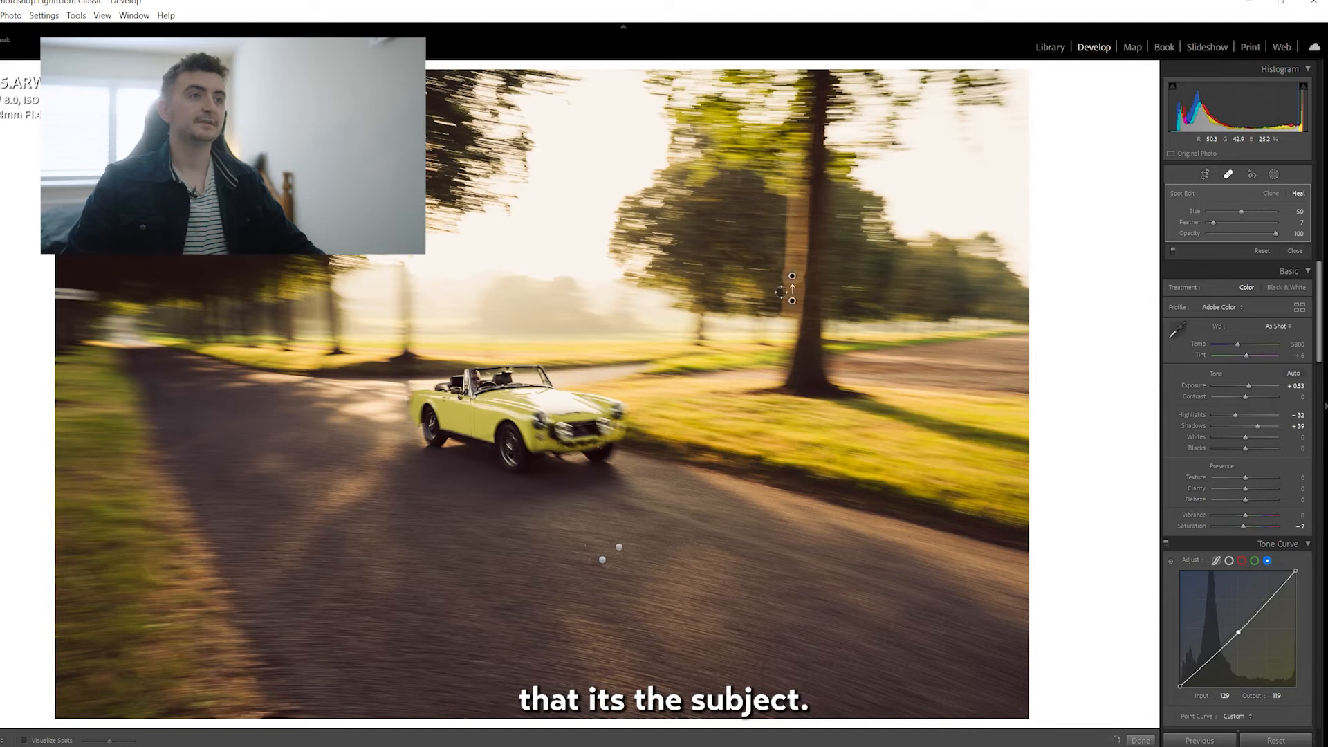
Heal the light marks on the road and the post beside the tree, and compare the before and after versions side by side.
left_click(1228, 175)
key("y")
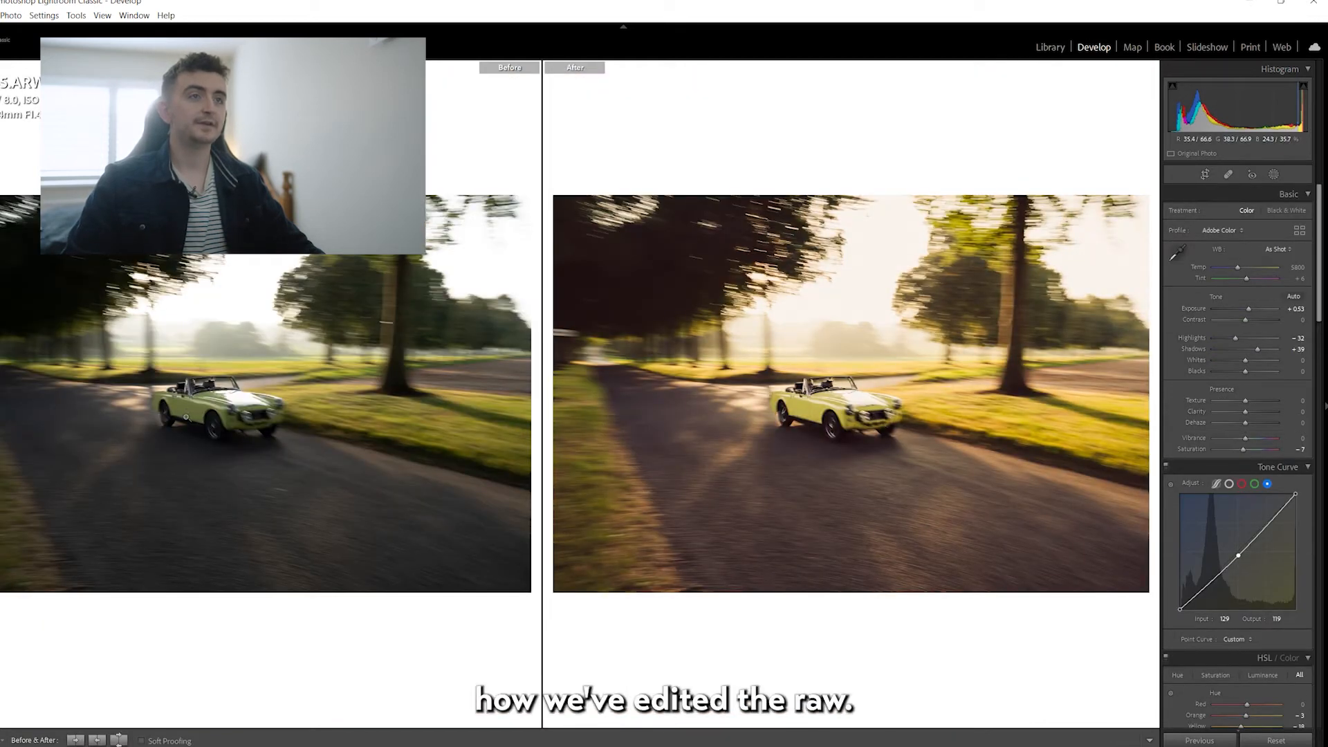
Crop the aerial sailing boat photo to a 4 x 5 / 8 x 10 aspect ratio in portrait orientation.
key("y")
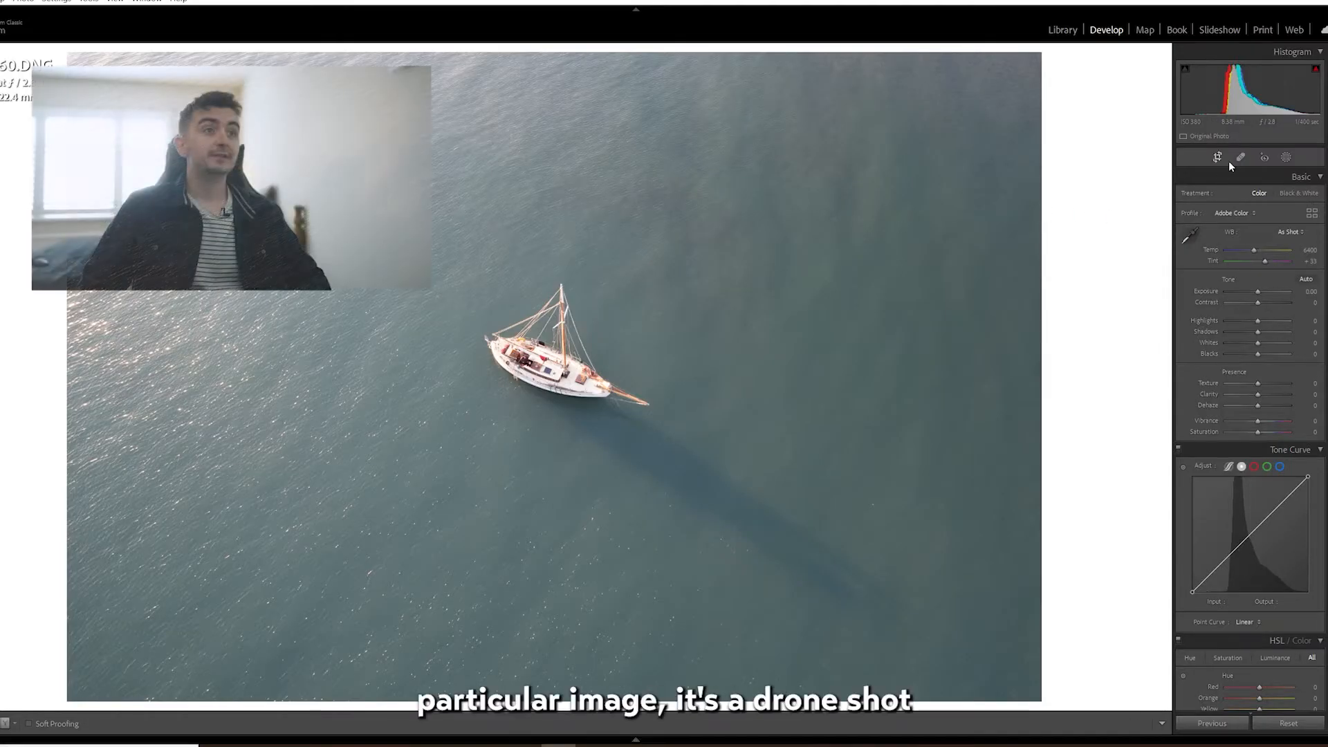
left_click(1217, 157)
left_click(1279, 195)
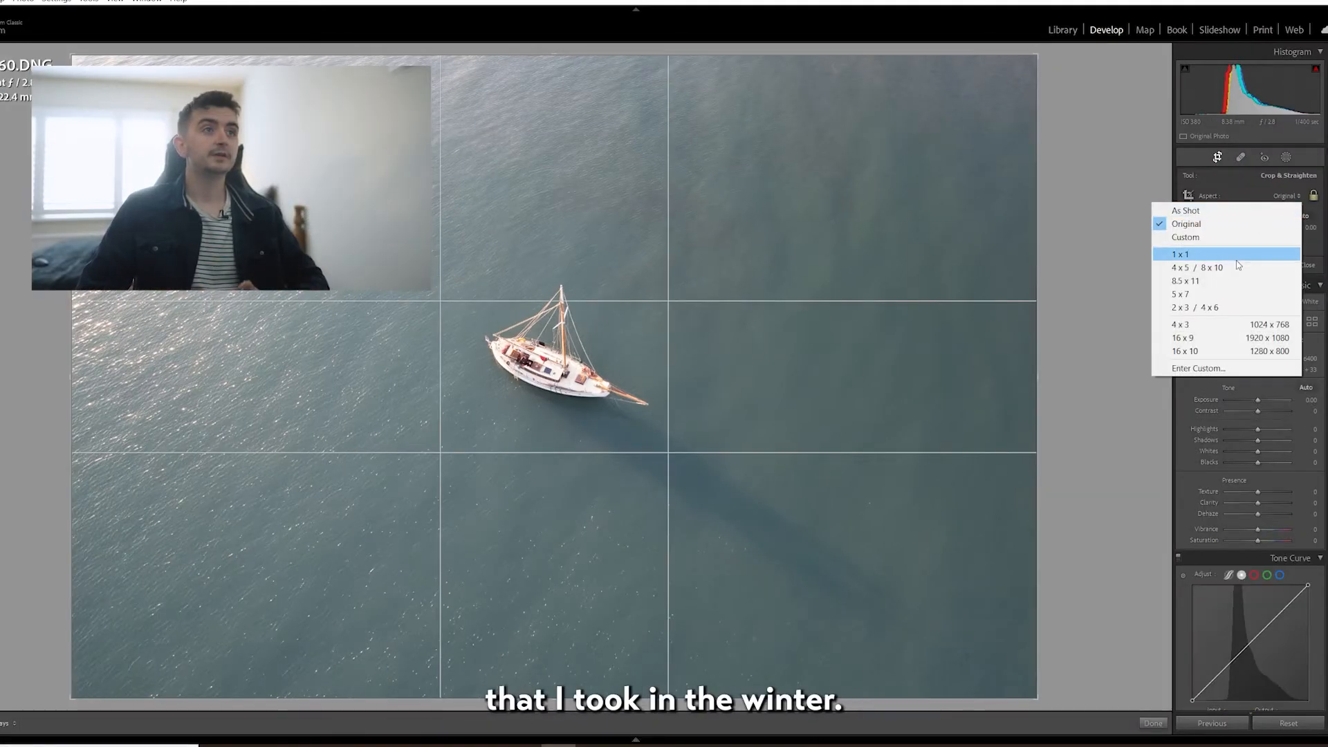
left_click(1235, 261)
key("x")
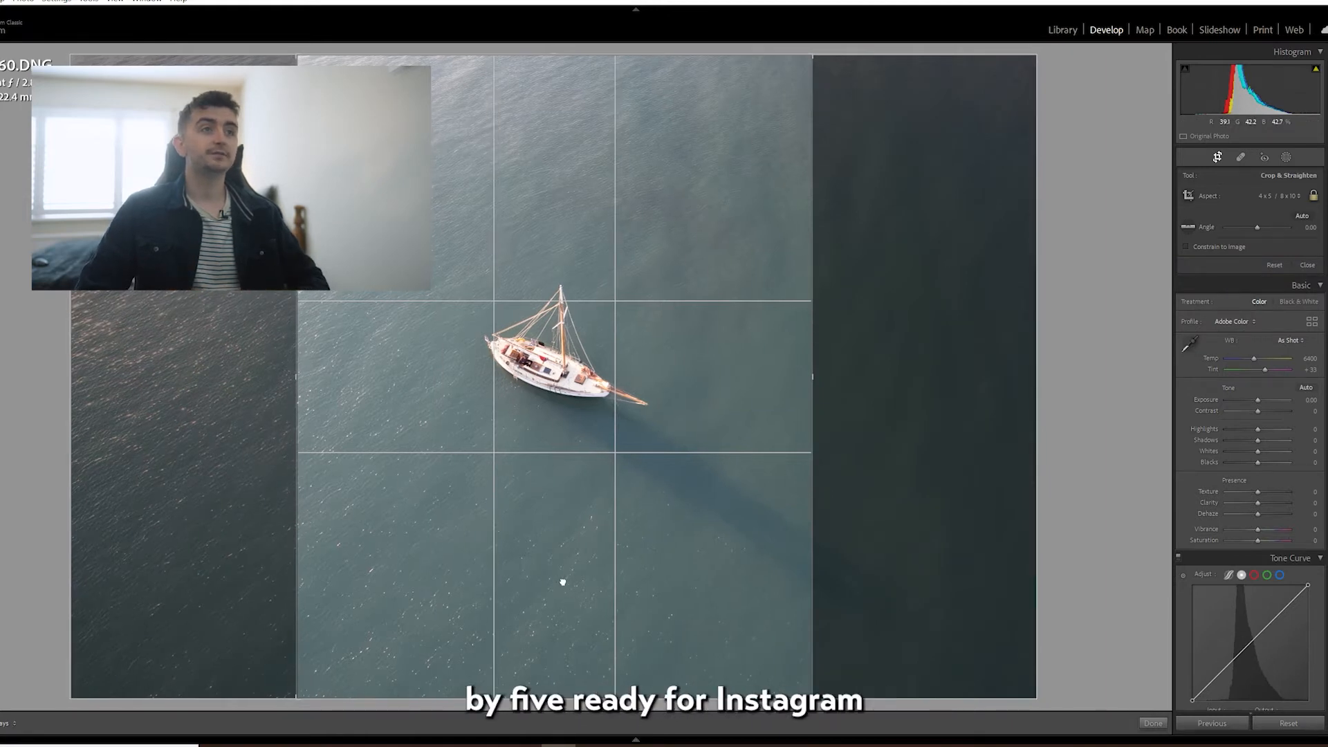
key("Return")
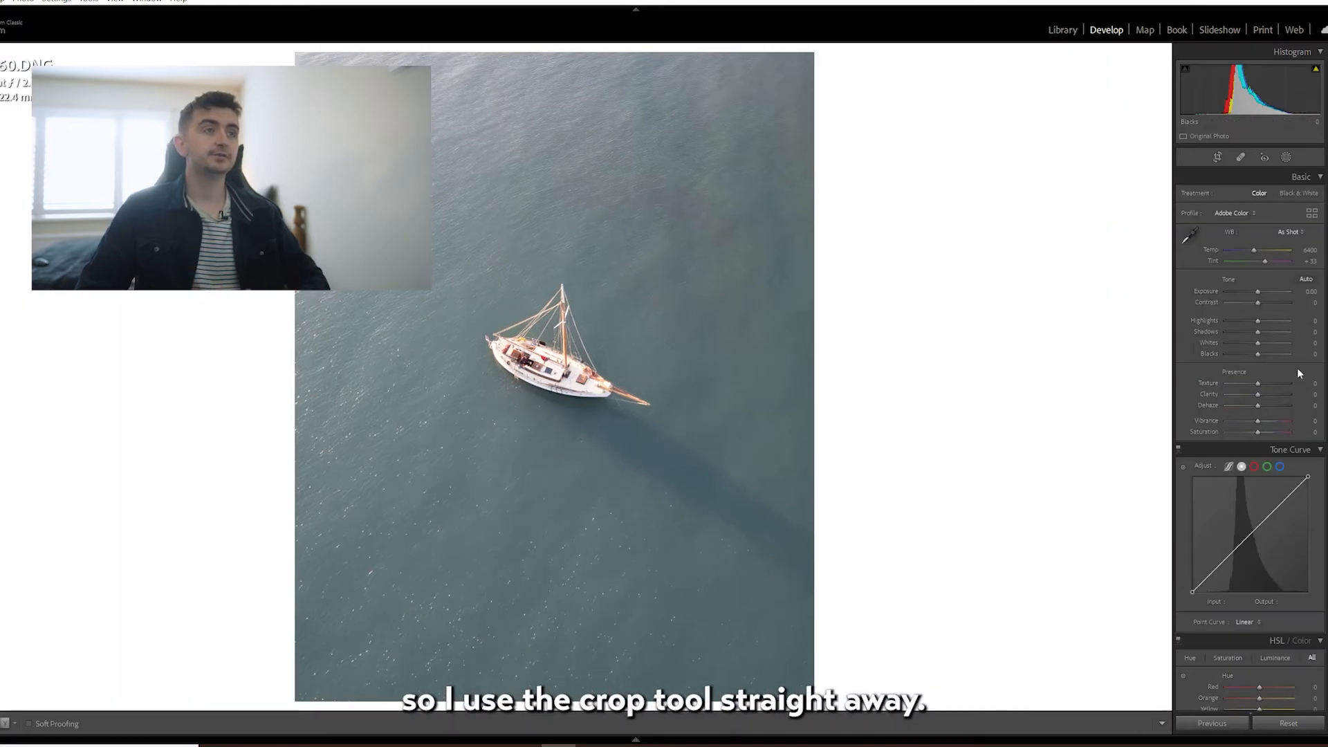
Set the Highlights to -49 and shape the point curve into a faded S-curve with the white point's output at 242.
left_click_drag(1258, 323, 1238, 323)
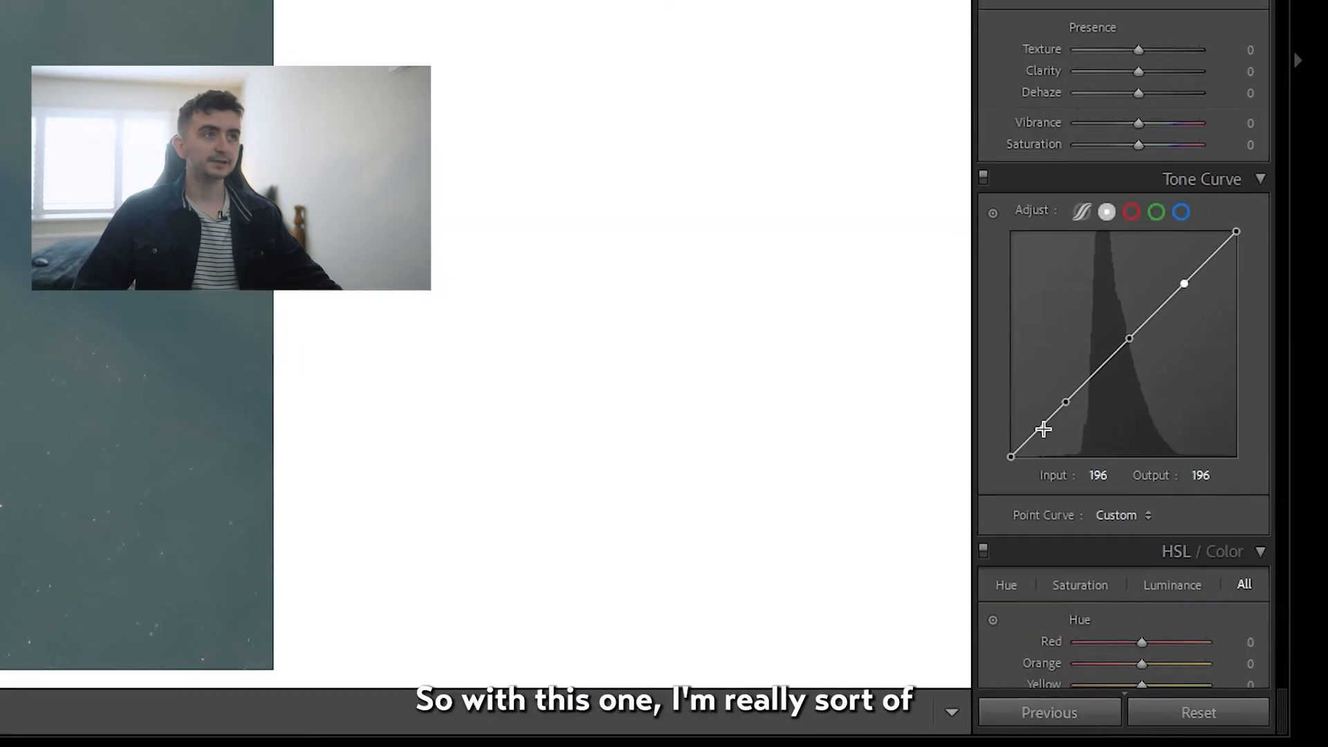
left_click_drag(1220, 564, 1228, 569)
left_click_drag(1093, 426, 1096, 420)
left_click_drag(1054, 486, 1039, 477)
left_click_drag(1158, 382, 1173, 413)
left_click_drag(1222, 368, 1295, 410)
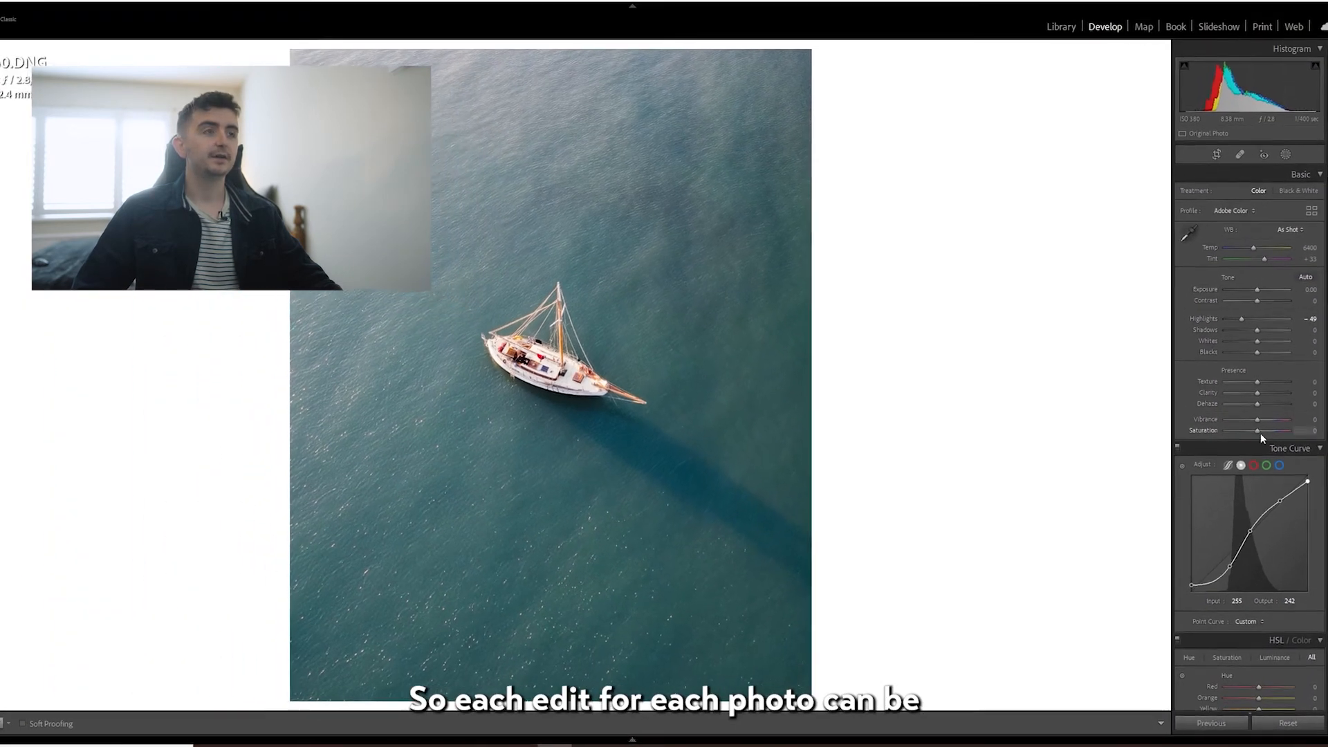
Shift the water colours with HSL hue Aqua +30 and Blue +10, and saturation Aqua -17 and Blue +8.
scroll(1262, 437, "down", 5)
scroll(1292, 455, "up", 2)
scroll(1276, 448, "down", 5)
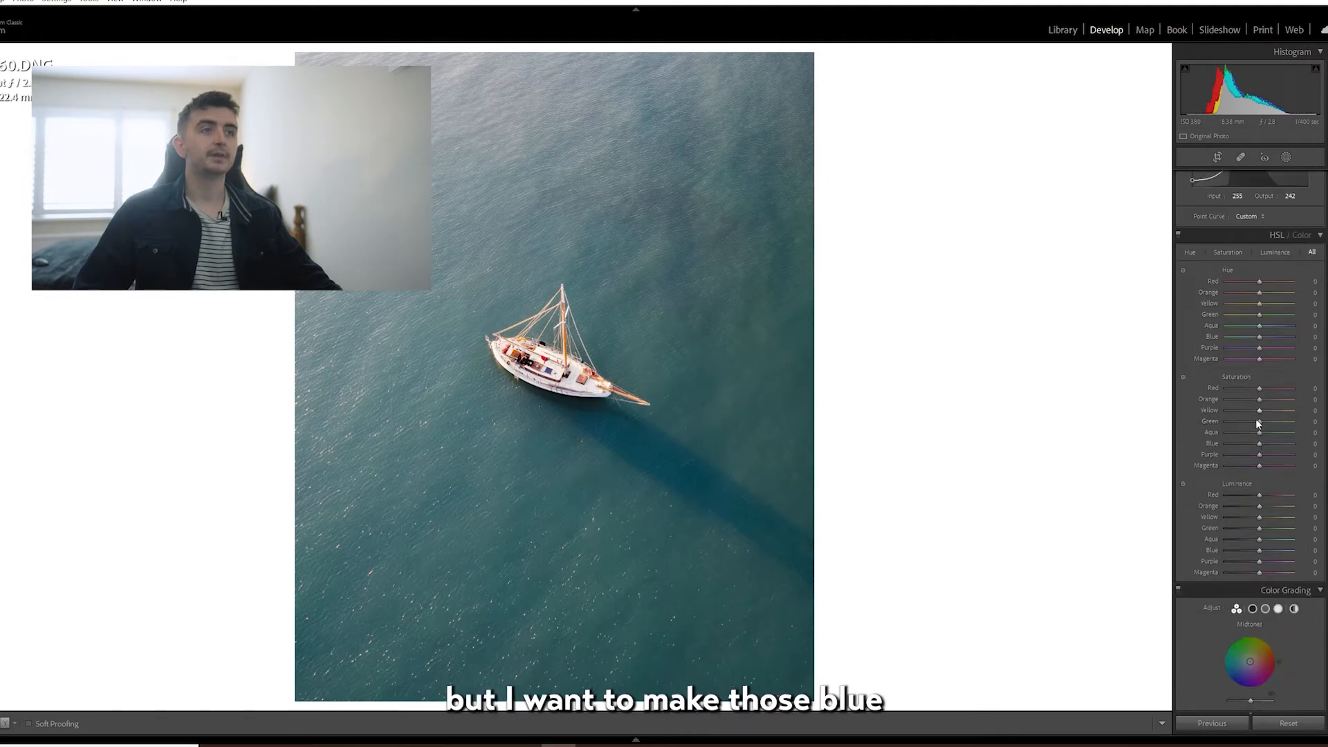
left_click_drag(1256, 338, 1248, 338)
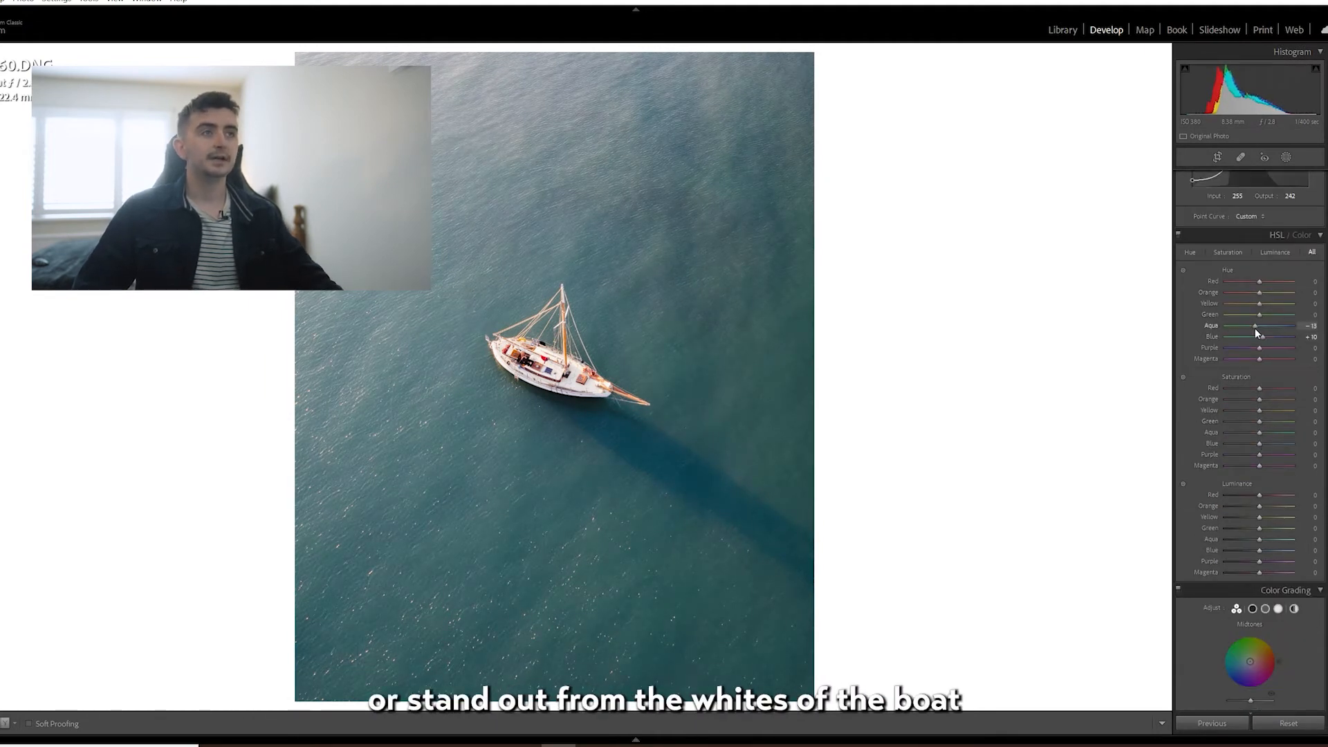
left_click_drag(1255, 329, 1270, 331)
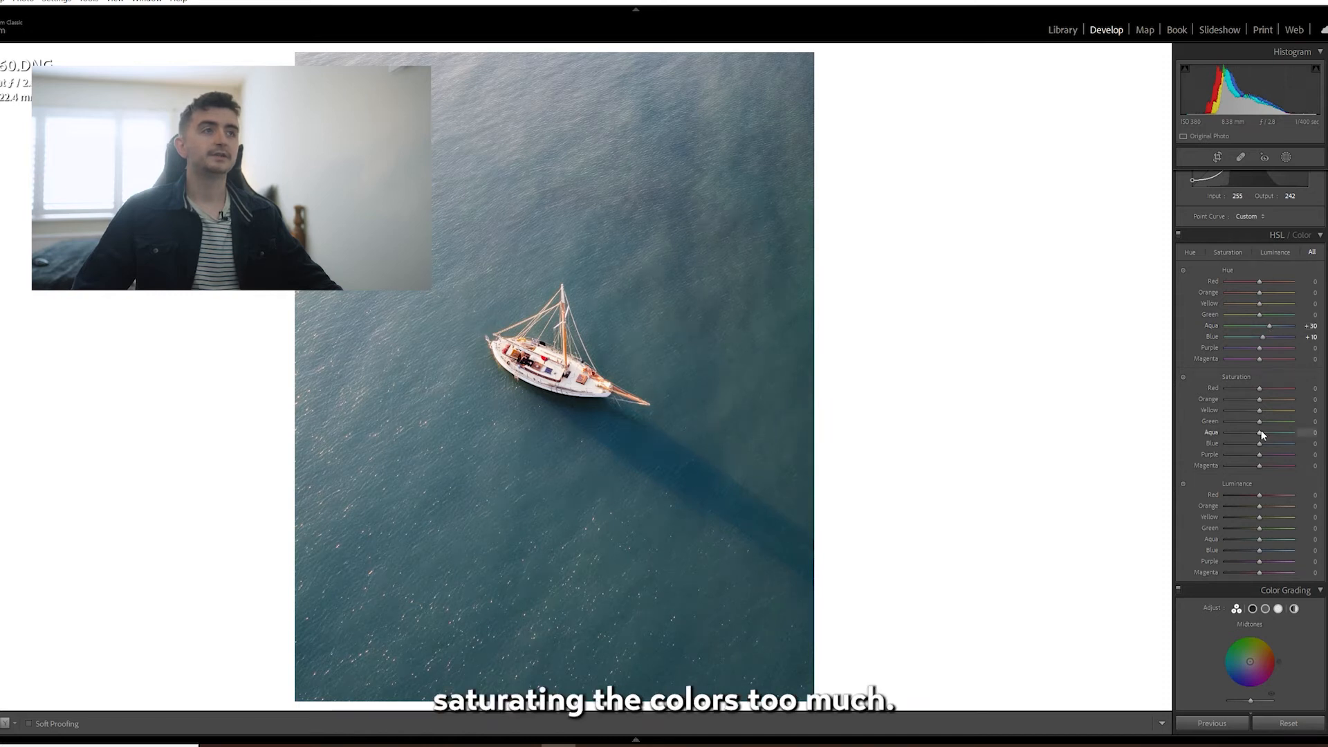
left_click_drag(1258, 445, 1263, 444)
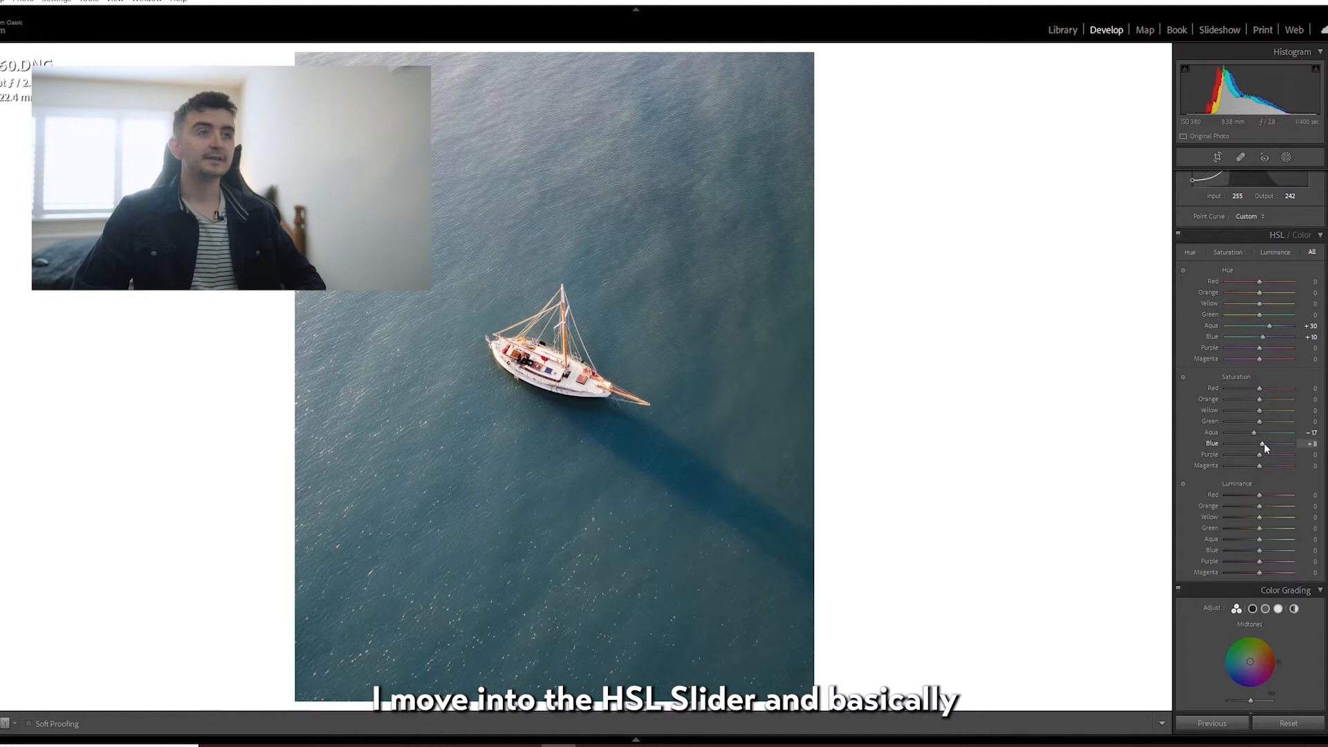
Set the Blue Primary hue calibration to -7 and the HSL luminance to Aqua +10 and Blue -20.
scroll(1319, 683, "down", 15)
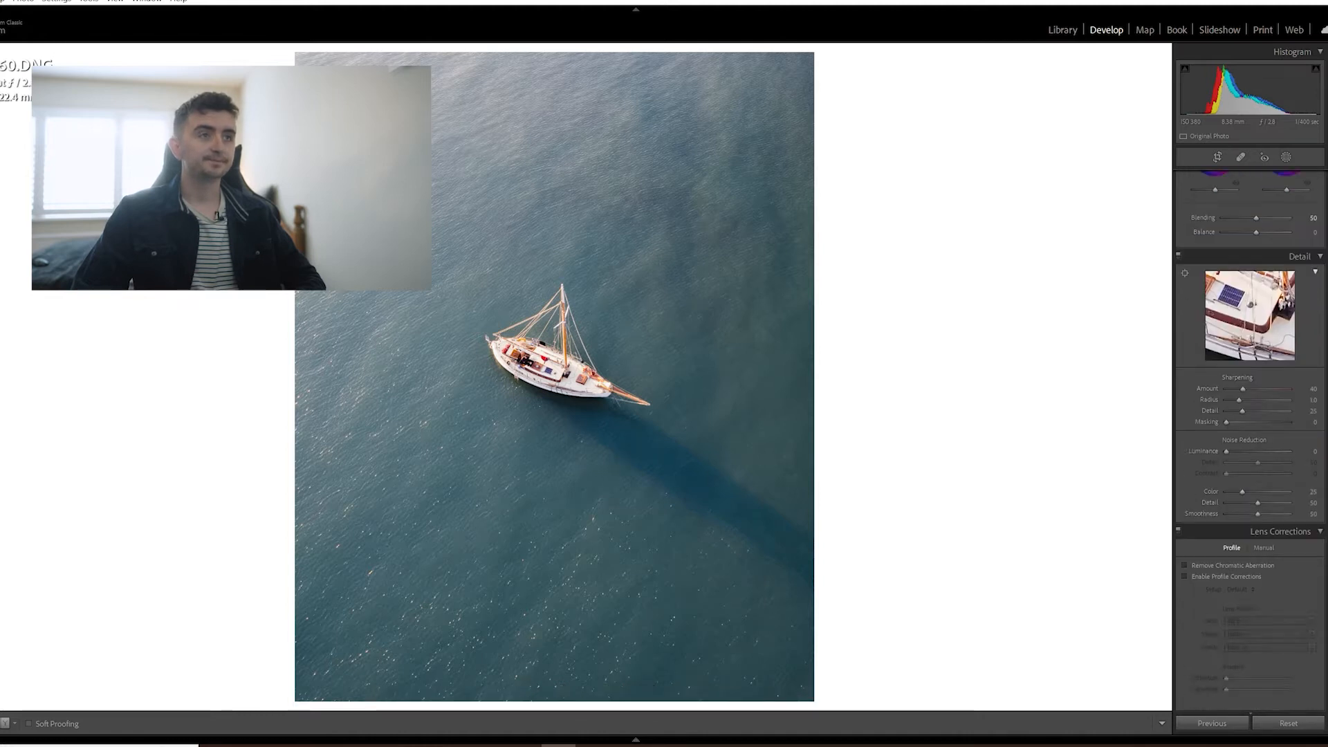
mouse_move(1257, 688)
left_mouse_down()
mouse_move(1241, 690)
mouse_move(1255, 692)
left_mouse_up()
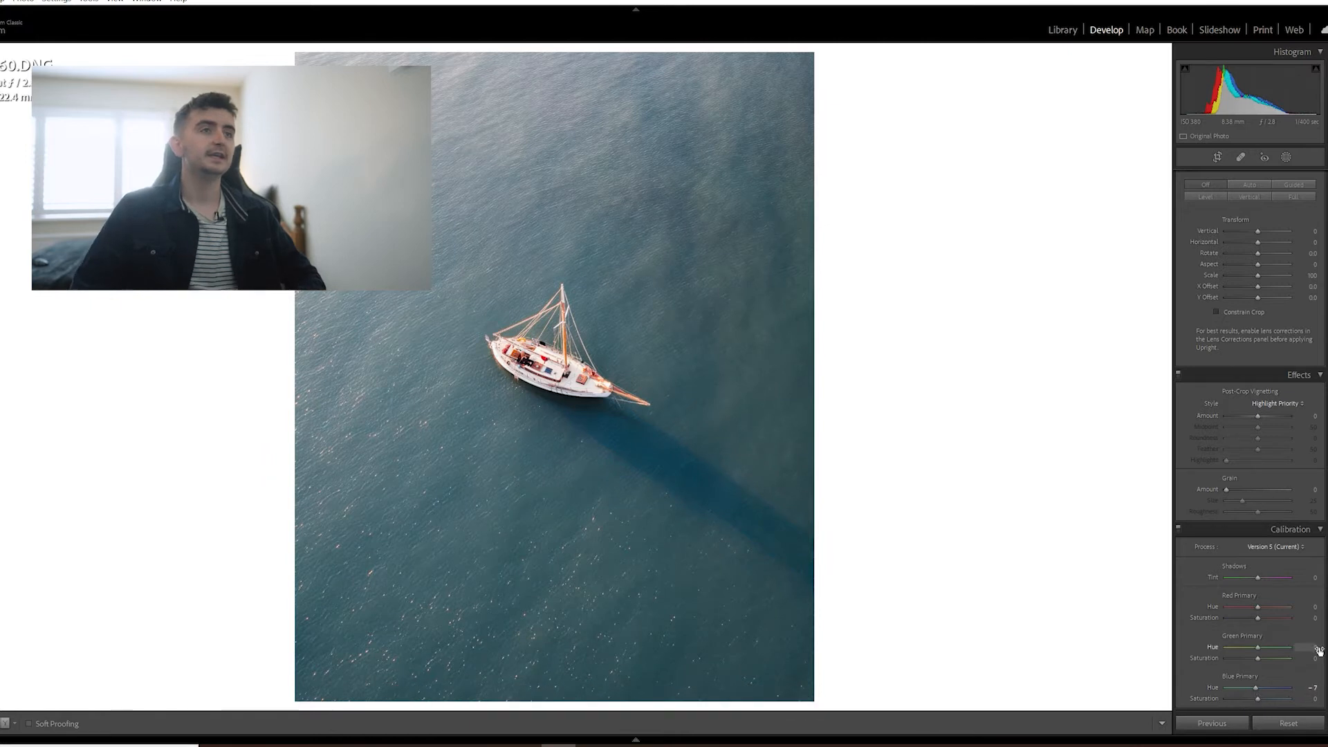
scroll(1317, 648, "up", 10)
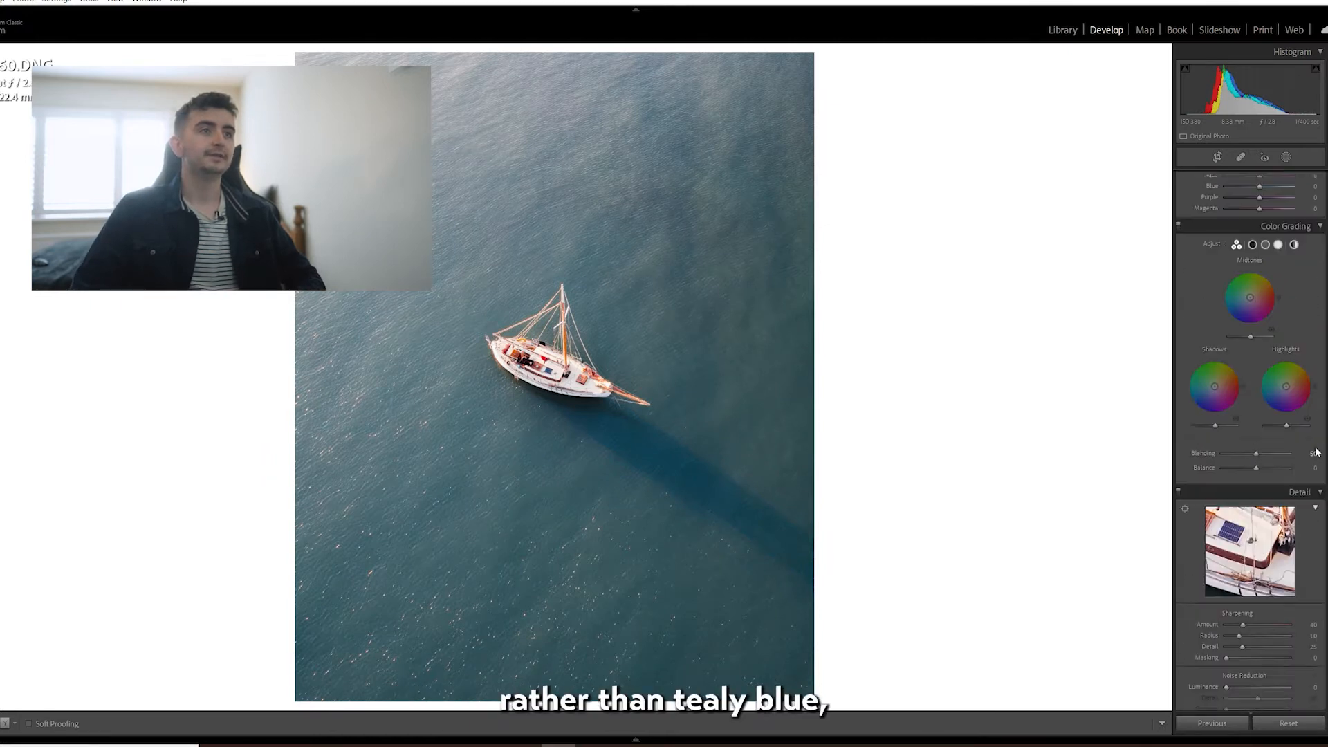
scroll(1321, 407, "up", 5)
mouse_move(1257, 580)
left_mouse_down()
mouse_move(1239, 583)
mouse_move(1264, 572)
left_mouse_up()
scroll(1287, 520, "up", 5)
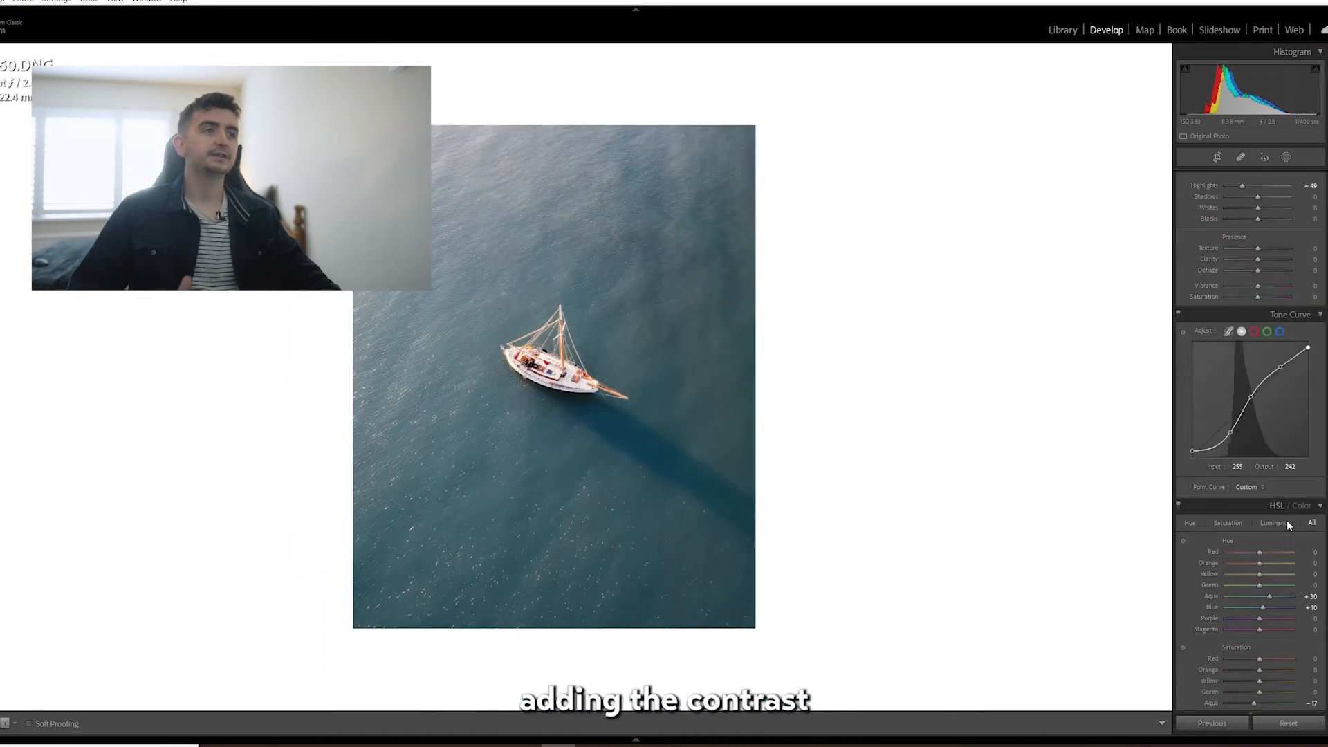
Darken the lower-right water with a diagonal linear gradient mask at Exposure -3.33, Shadows -36 and Temp -34.
left_click(1286, 157)
left_click(1245, 240)
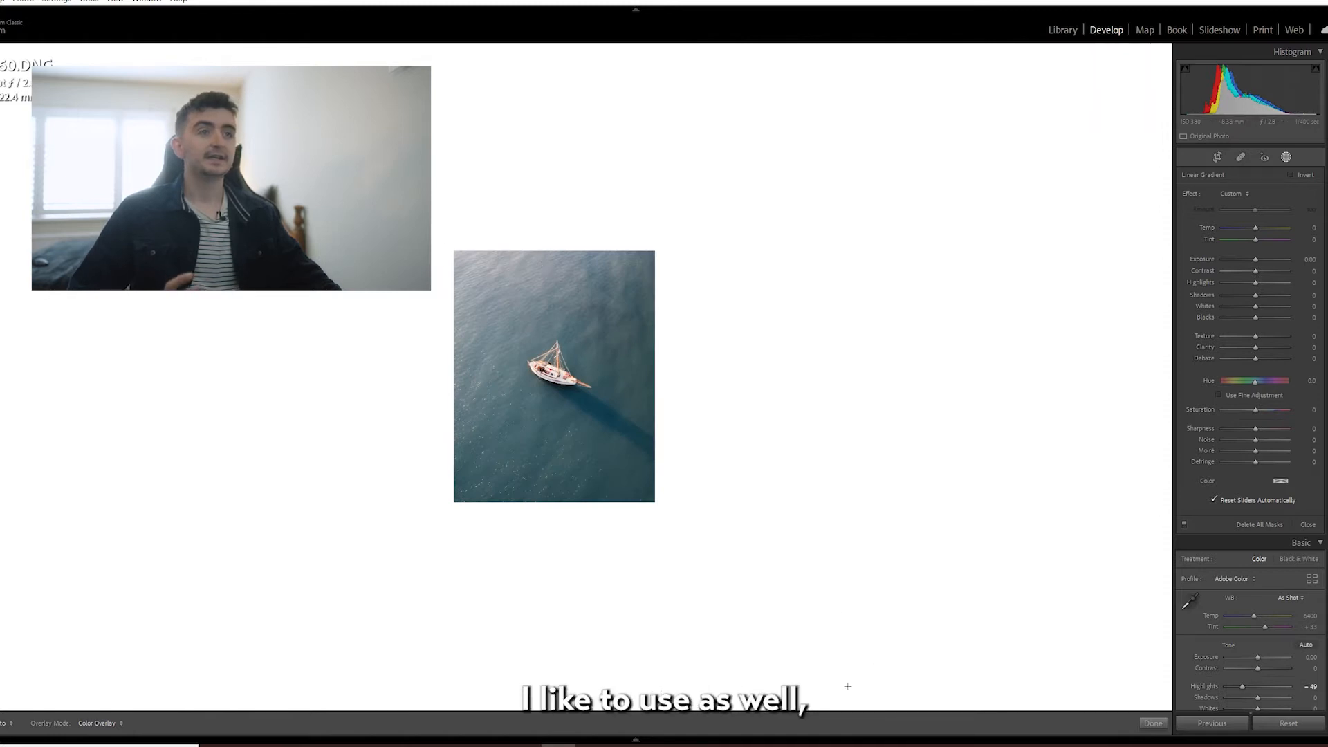
left_click_drag(608, 403, 528, 307)
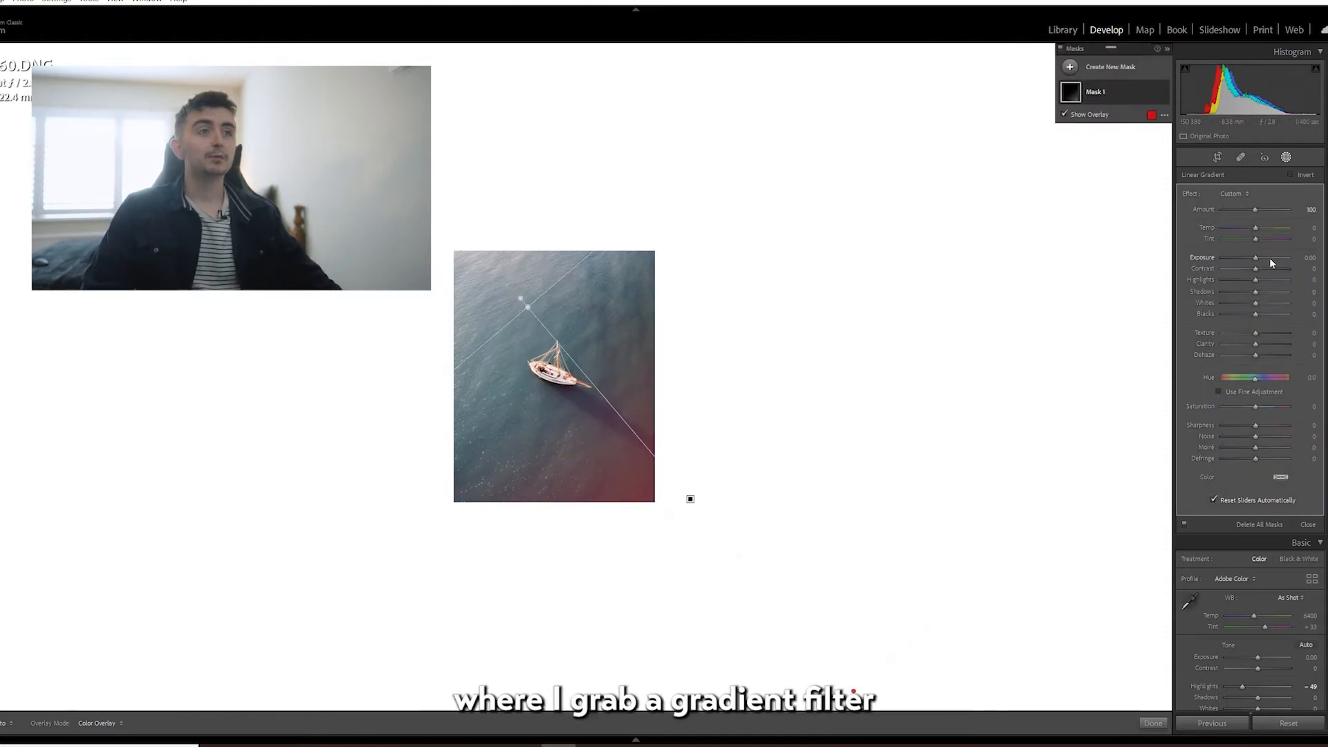
left_click_drag(1255, 259, 1192, 261)
left_click_drag(690, 500, 678, 532)
left_click_drag(518, 333, 527, 327)
left_click_drag(1223, 258, 1244, 226)
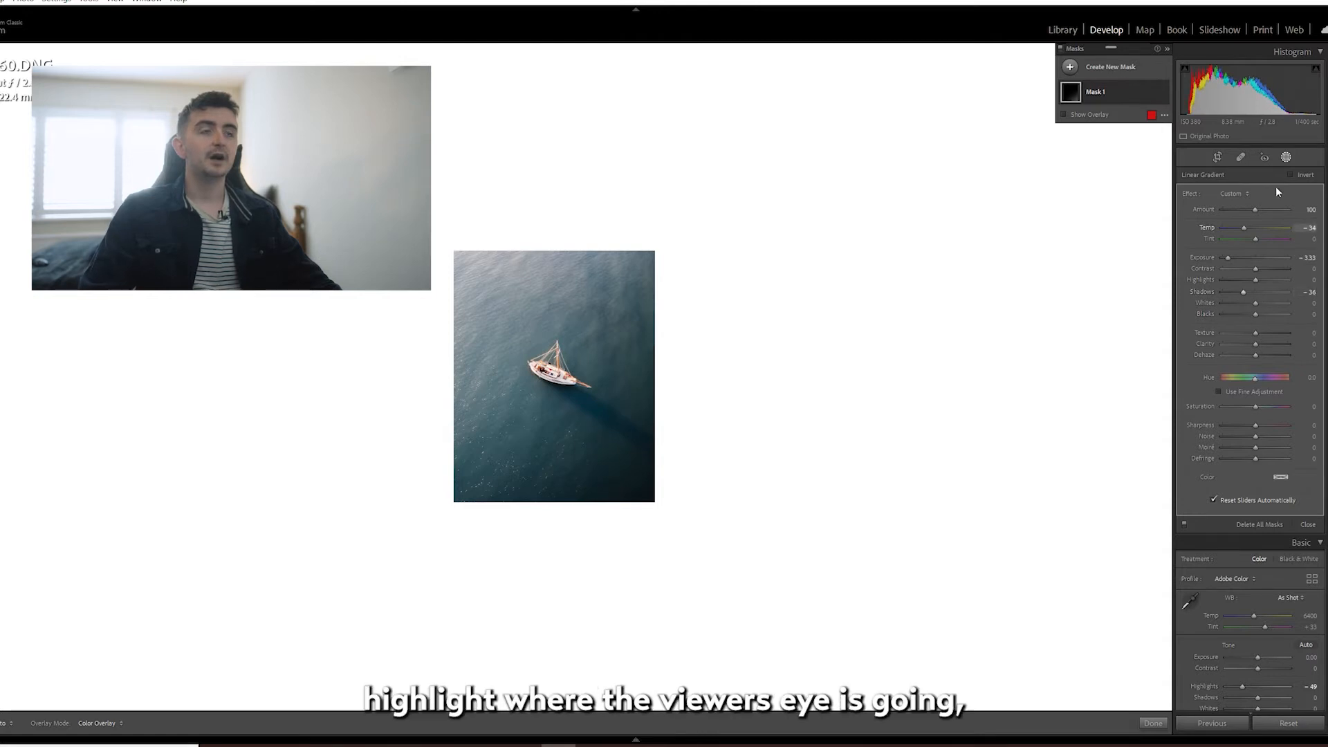
Add a second linear gradient mask from the photo's upper-left corner past the boat with Exposure 0.30 and Dehaze -26.
left_click(1286, 159)
key("m")
left_click_drag(473, 254, 575, 332)
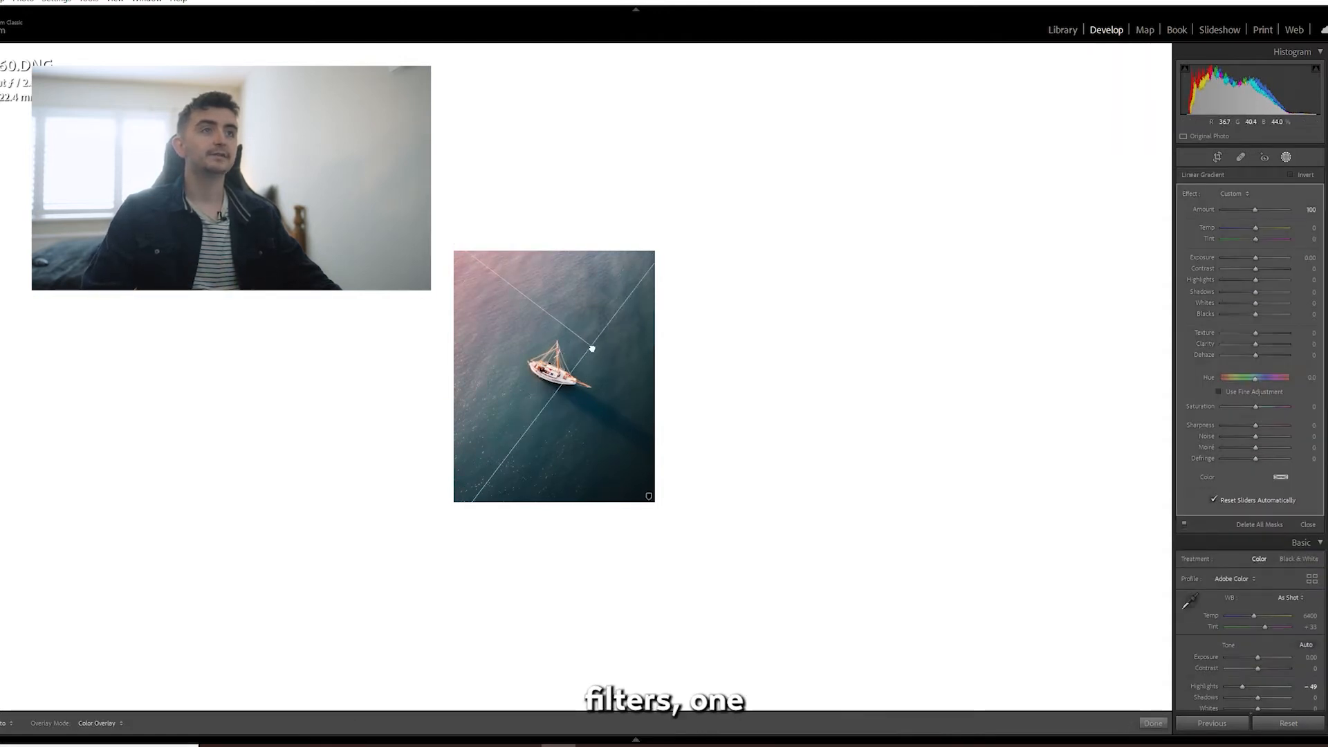
left_click_drag(1256, 355, 1247, 359)
left_click_drag(1256, 257, 1256, 256)
left_click_drag(463, 254, 441, 271)
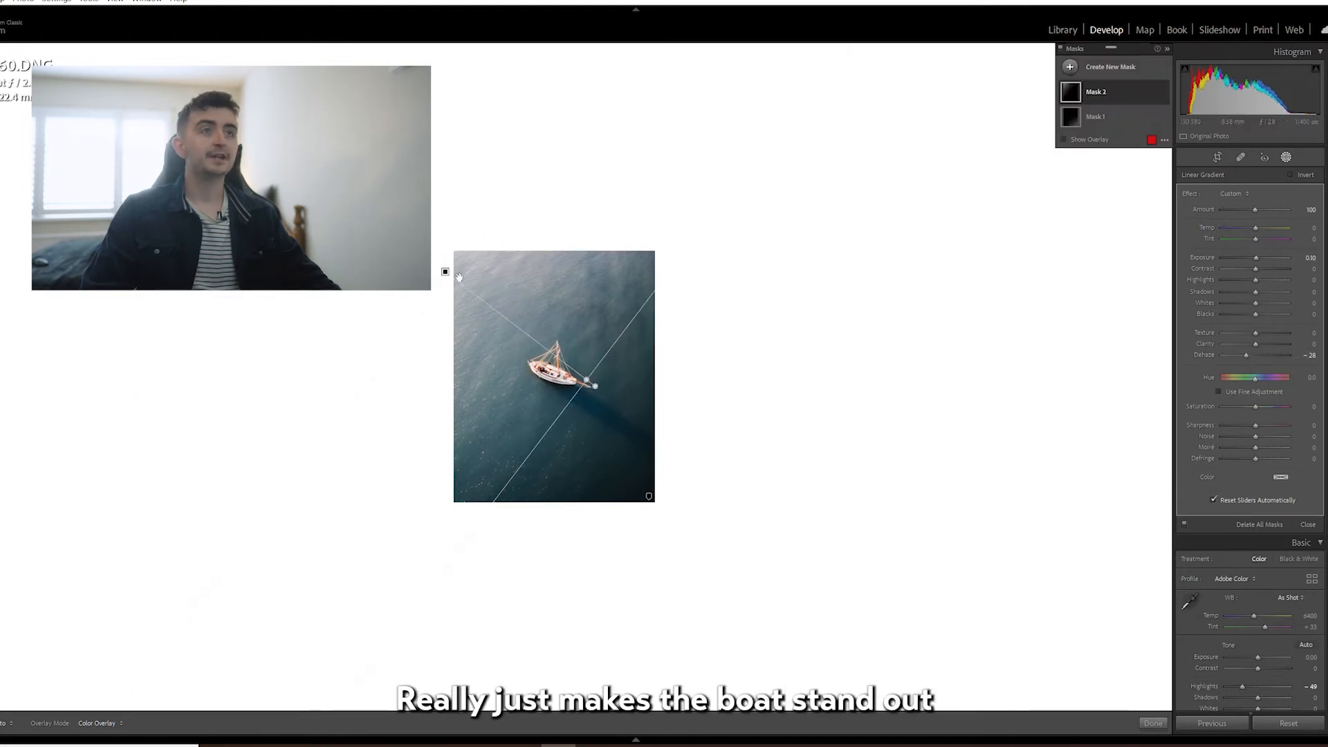
left_click_drag(588, 381, 593, 386)
left_click(1286, 158)
left_click(509, 371)
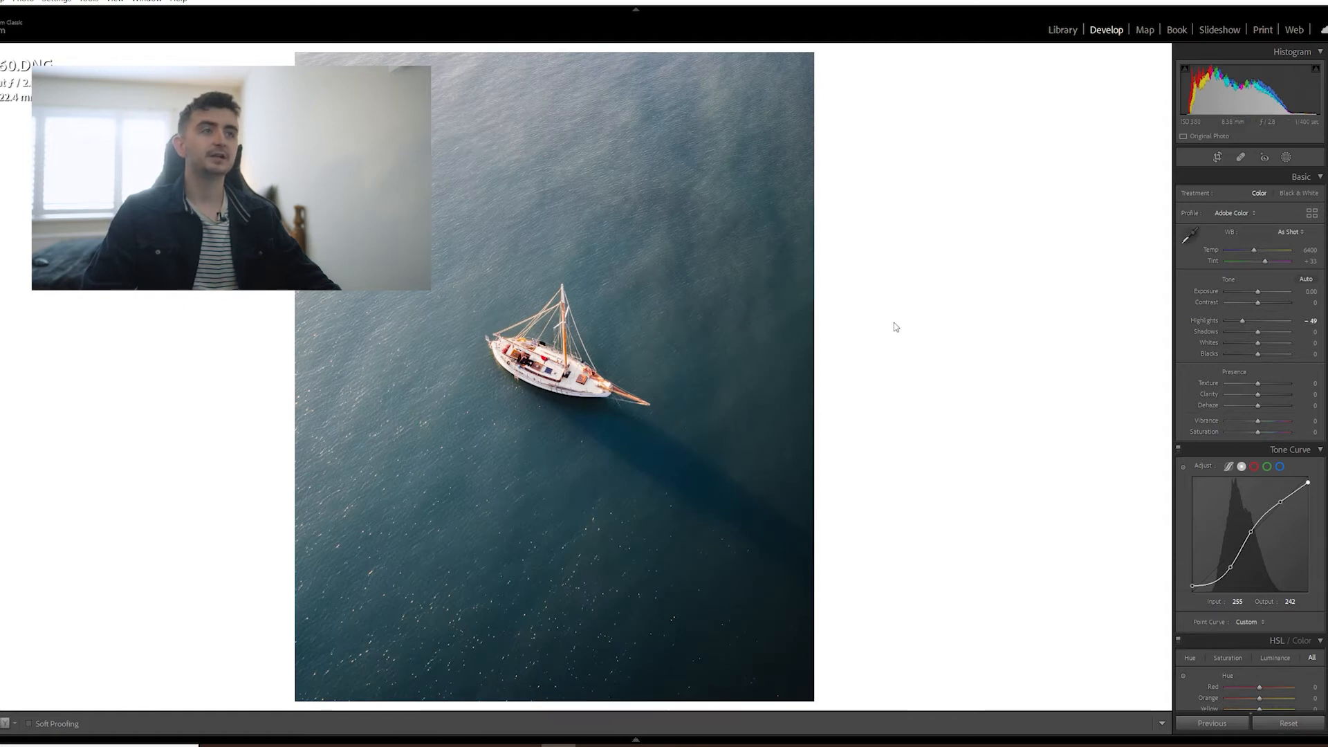
Tighten the 4 x 5 crop and reposition it so the boat and its shadow are centrally composed.
left_click(1219, 158)
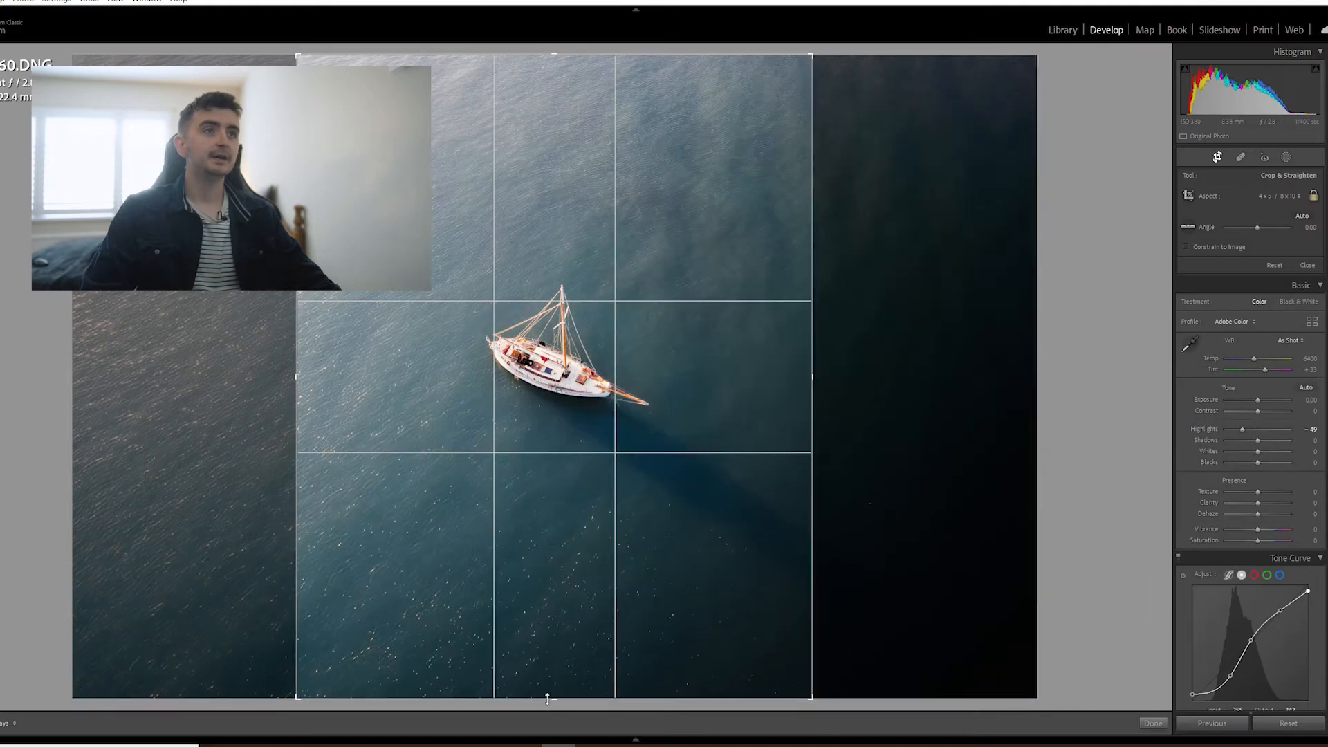
left_click_drag(554, 633, 552, 599)
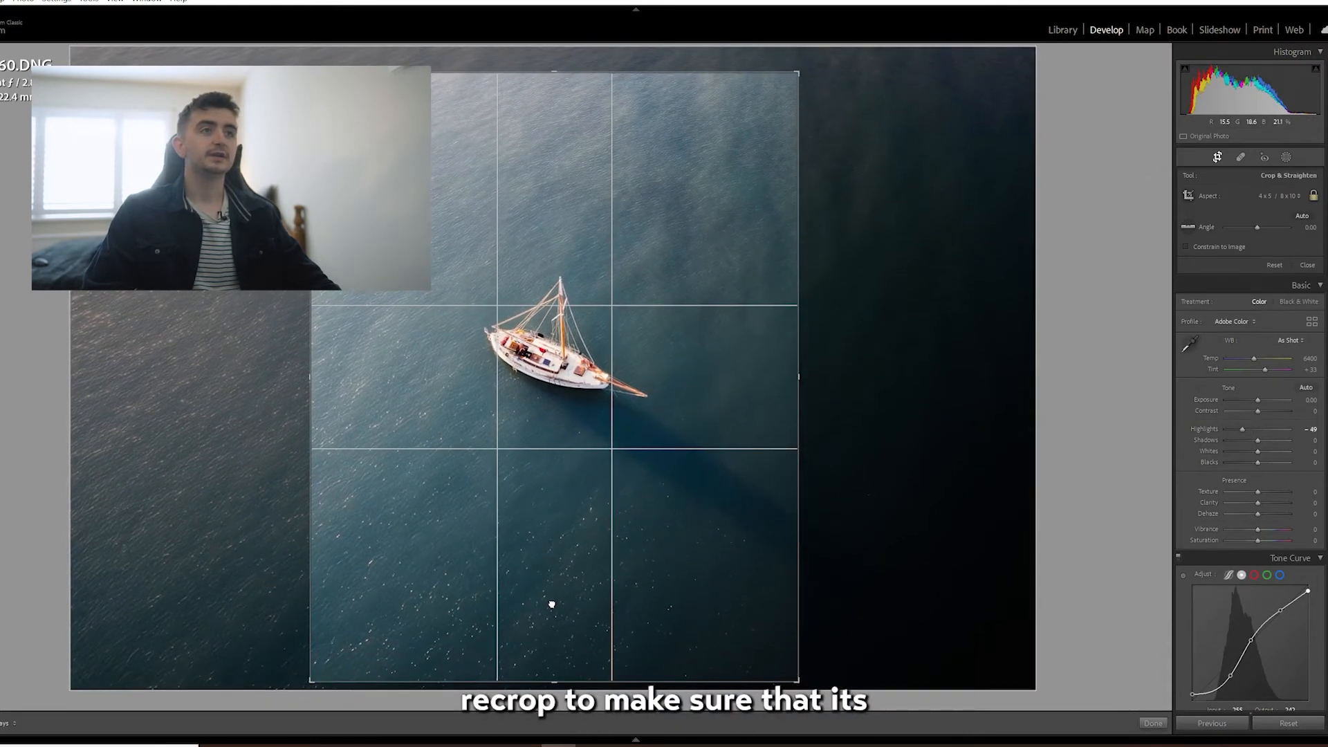
key("Return")
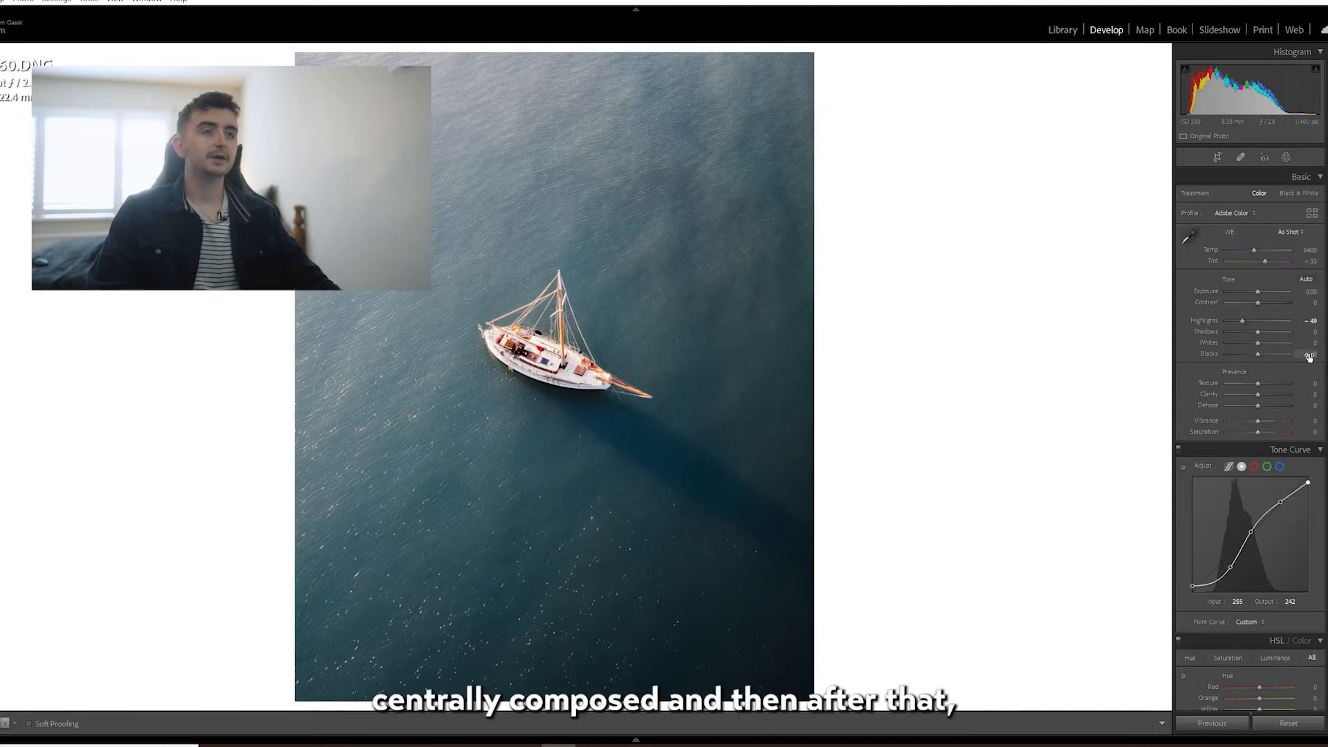
Add a slight tint to the midtones with the Color Grading wheel.
scroll(1283, 462, "down", 5)
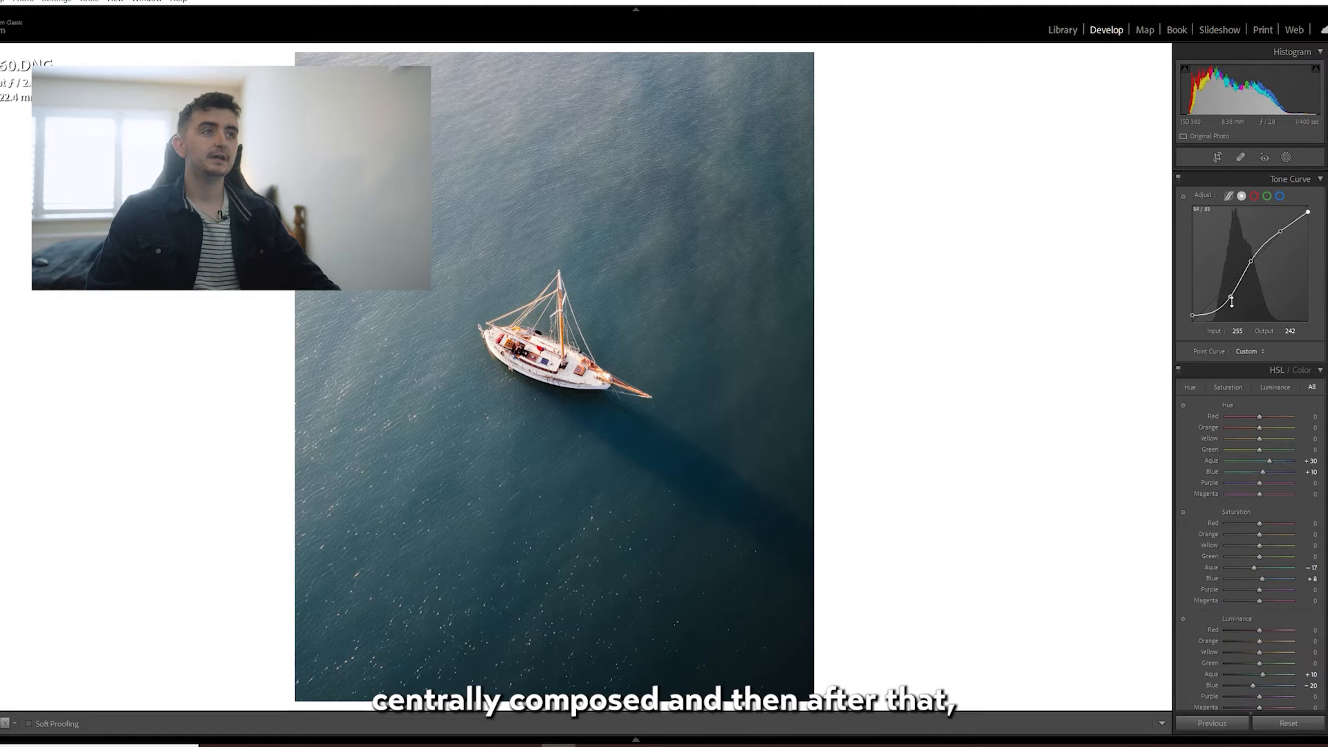
scroll(1272, 395, "down", 5)
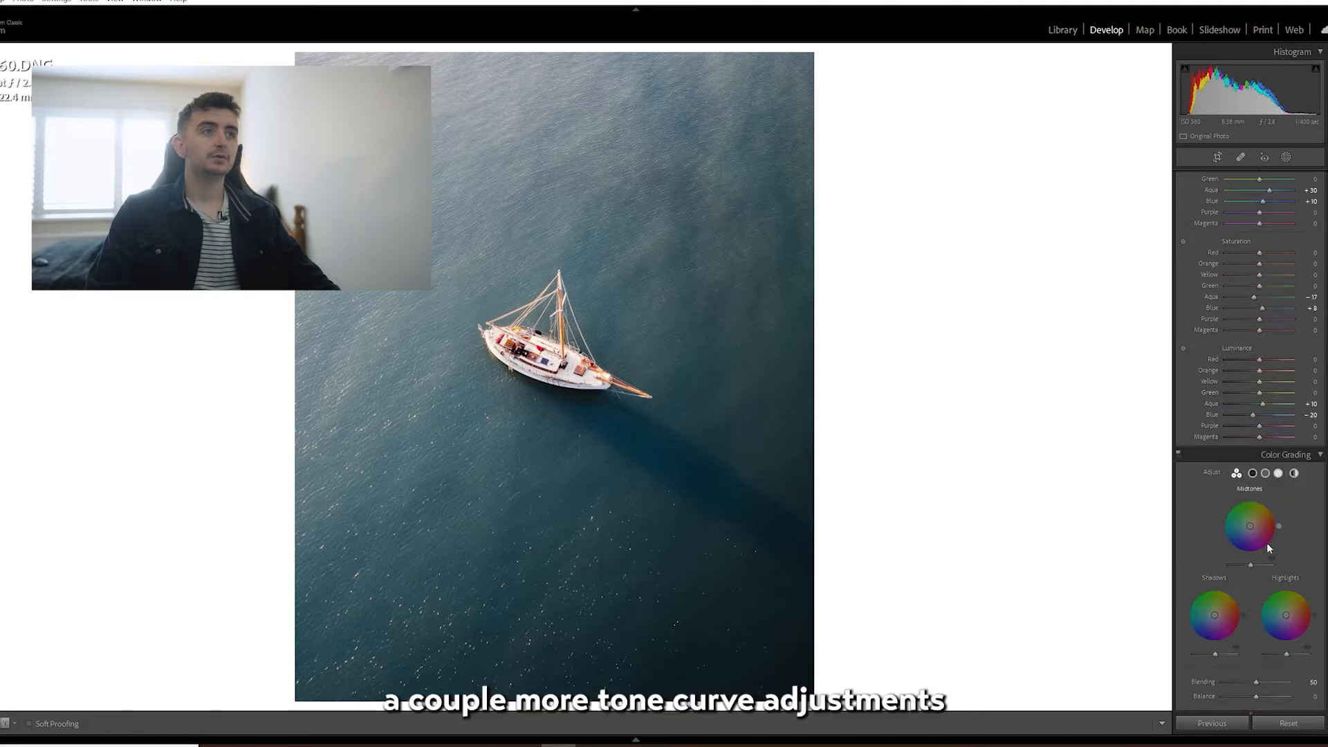
mouse_move(1255, 526)
left_mouse_down()
mouse_move(1258, 500)
mouse_move(1253, 521)
left_mouse_up()
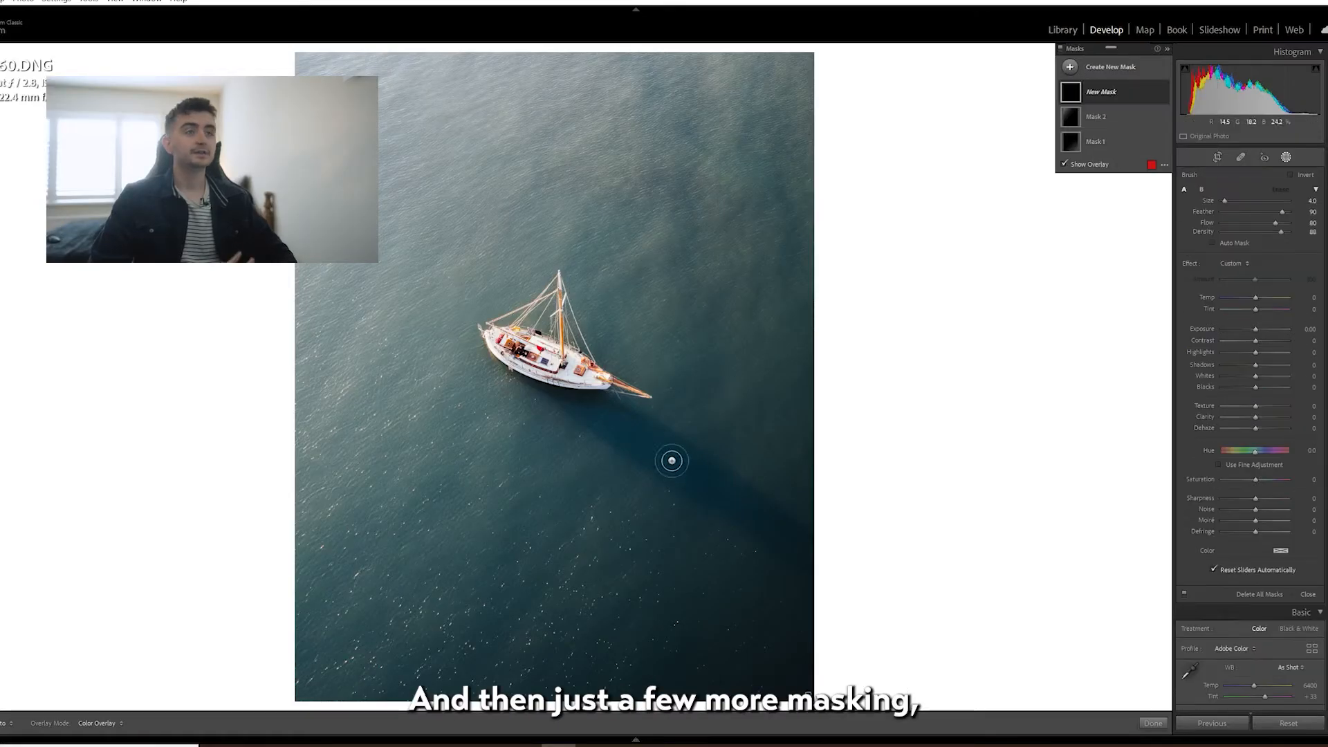
Mask along the boat's shadow to deepen it, and set the lower-right gradient mask's Exposure to -4.00 and Dehaze to 100.
mouse_move(672, 461)
left_mouse_down()
mouse_move(605, 433)
mouse_move(604, 415)
mouse_move(762, 512)
mouse_move(770, 542)
left_mouse_up()
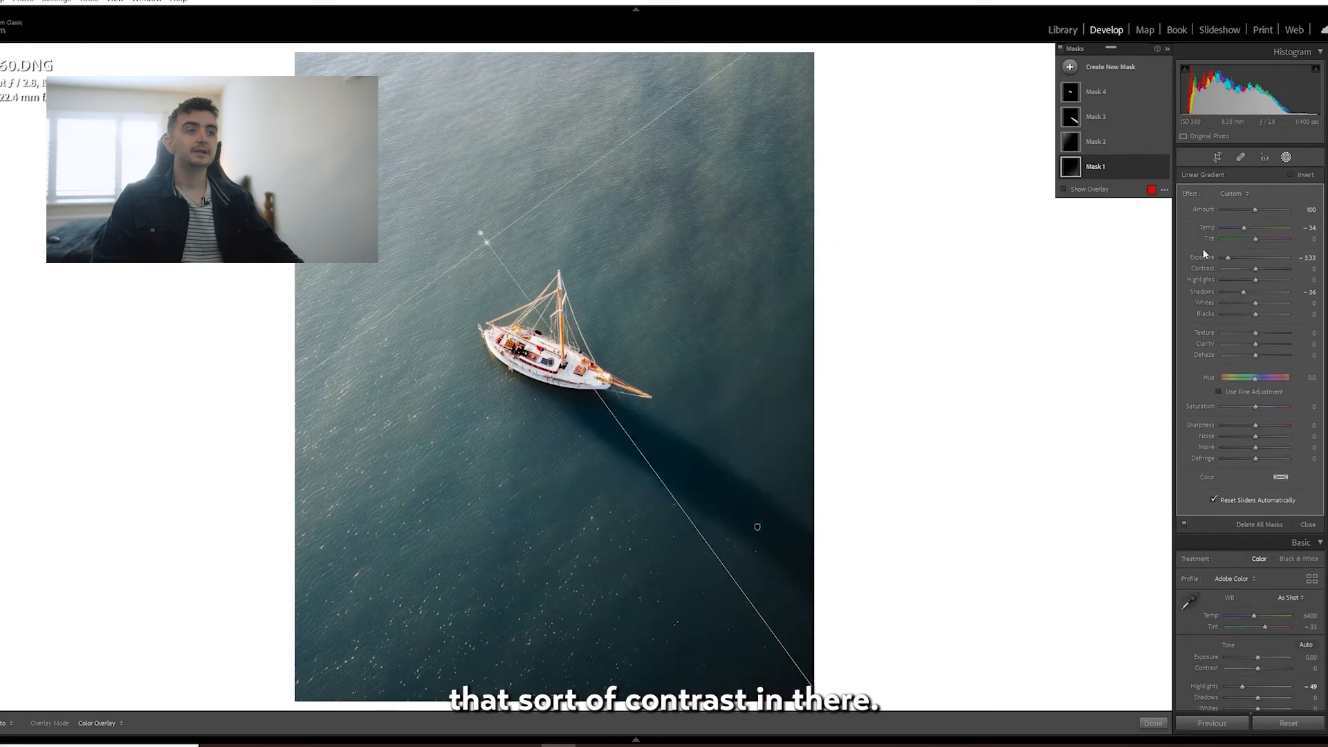
left_click_drag(1255, 355, 1288, 355)
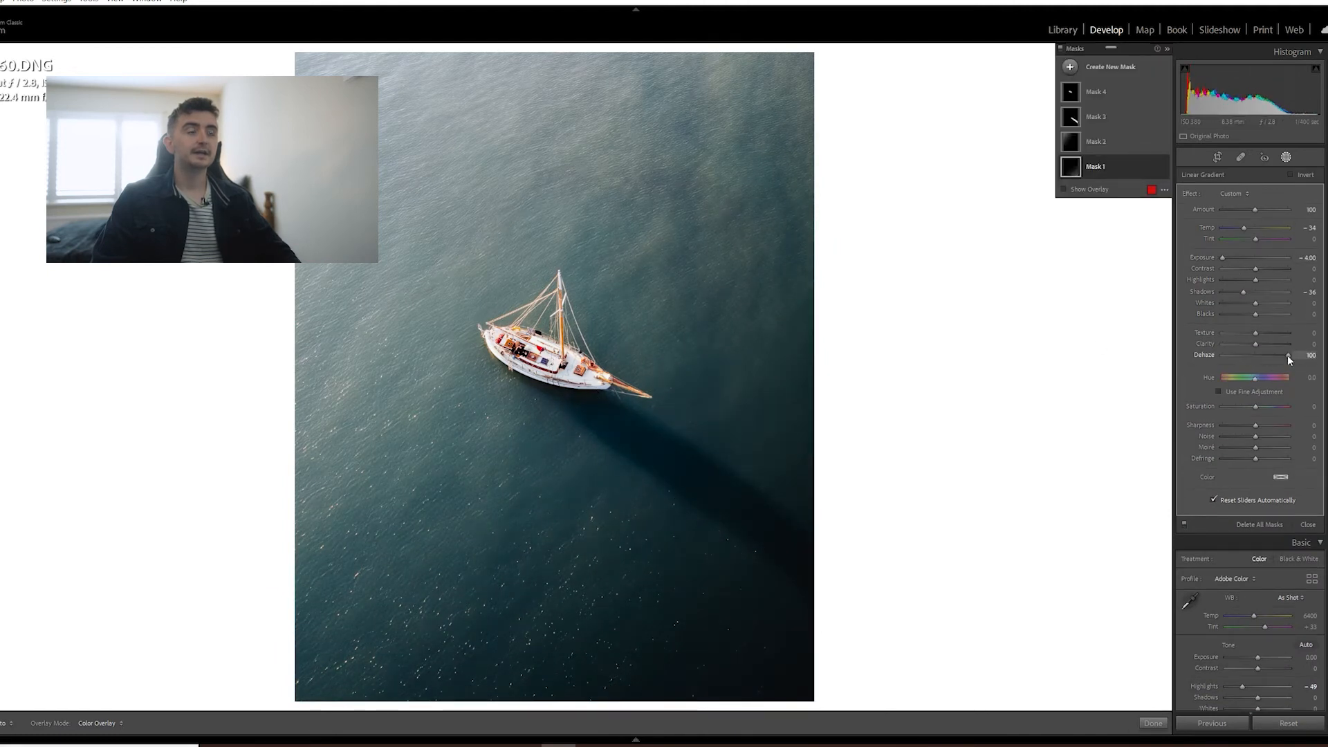
left_click(1285, 158)
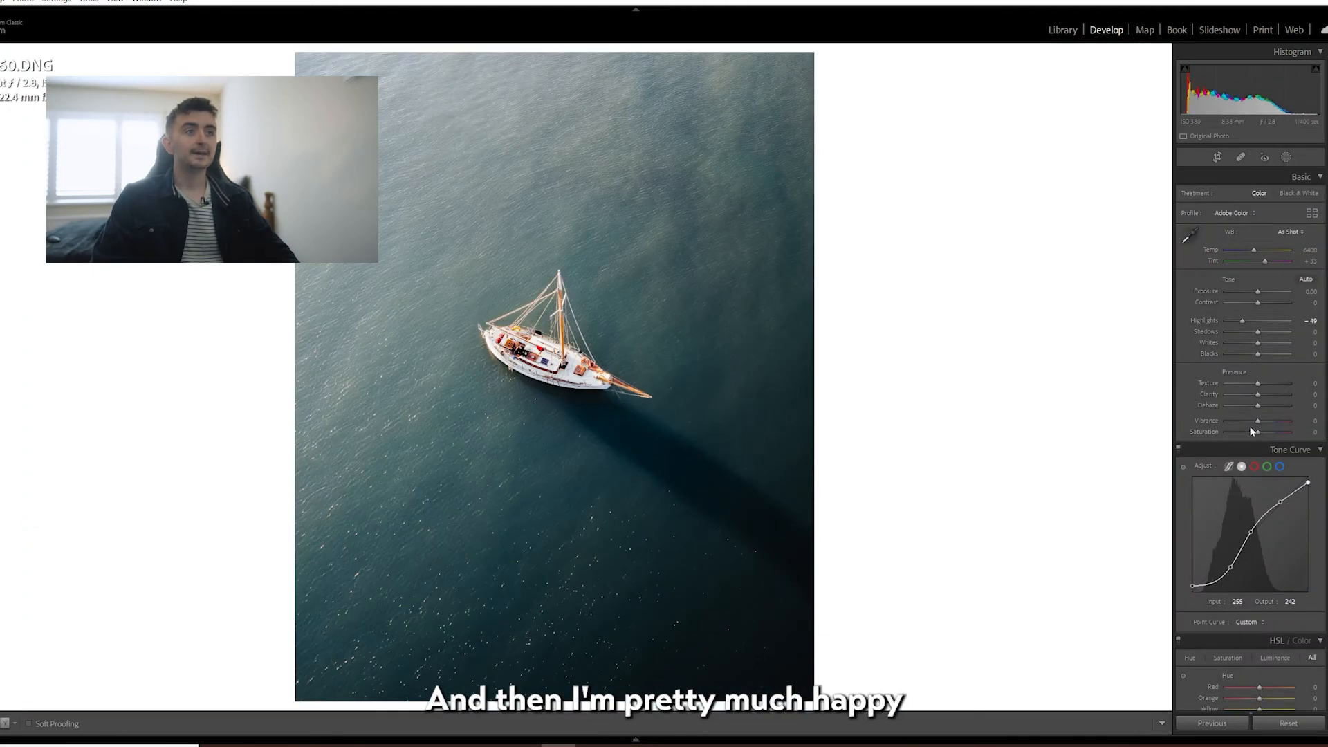
Lower the blue channel curve's white point output to 248 and compare the before and after versions side by side.
left_click(1280, 466)
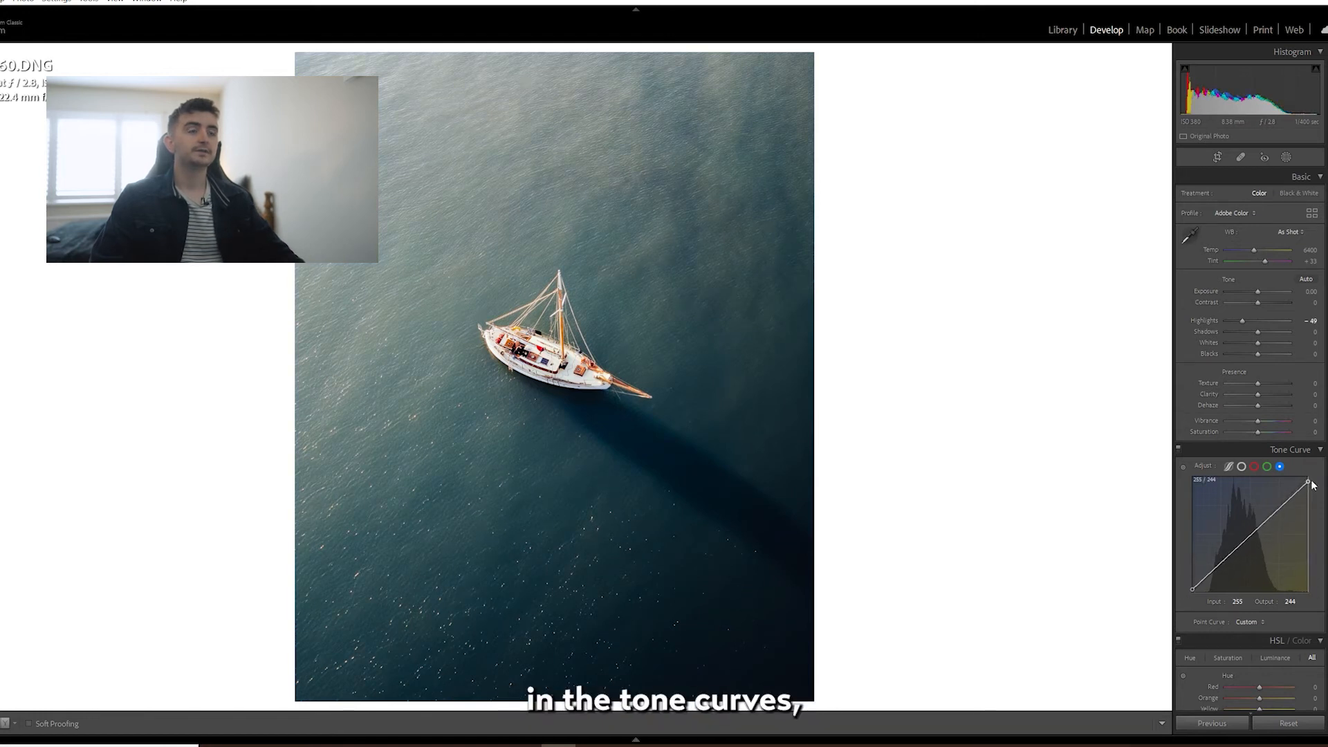
key("y")
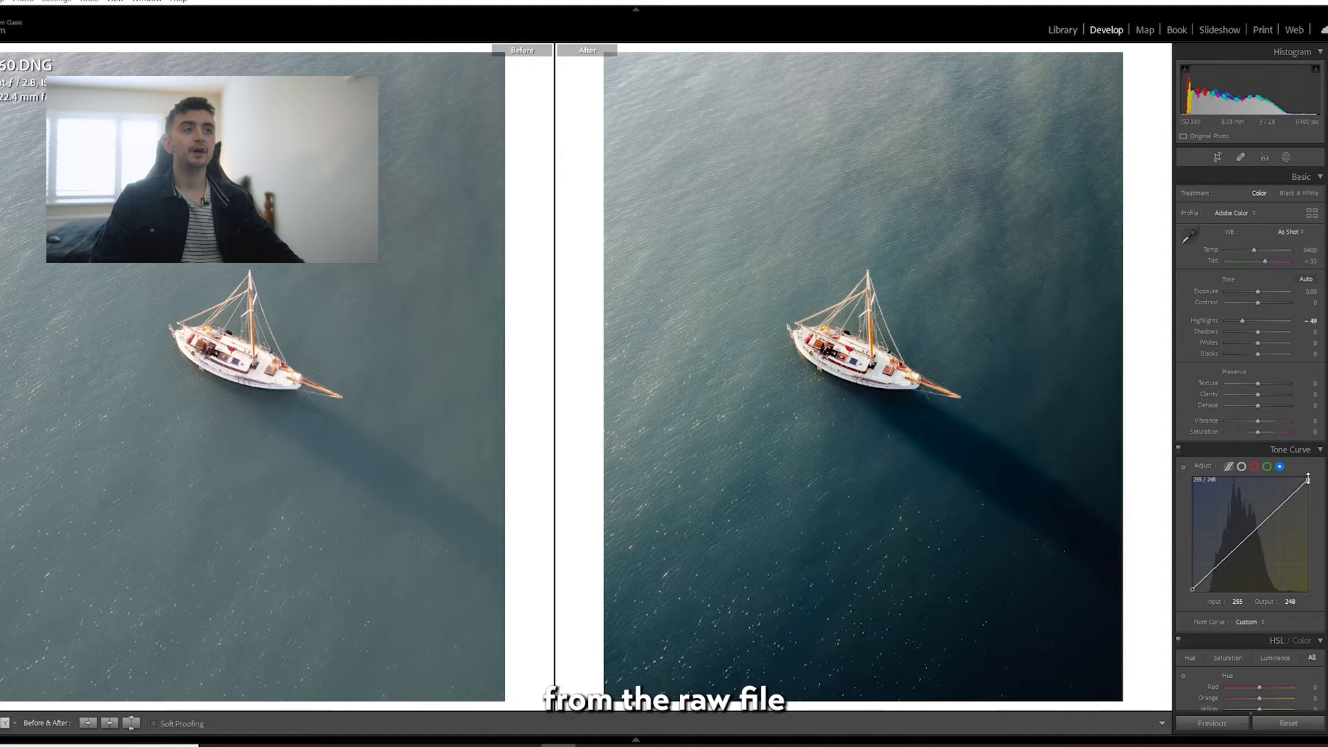
key("y")
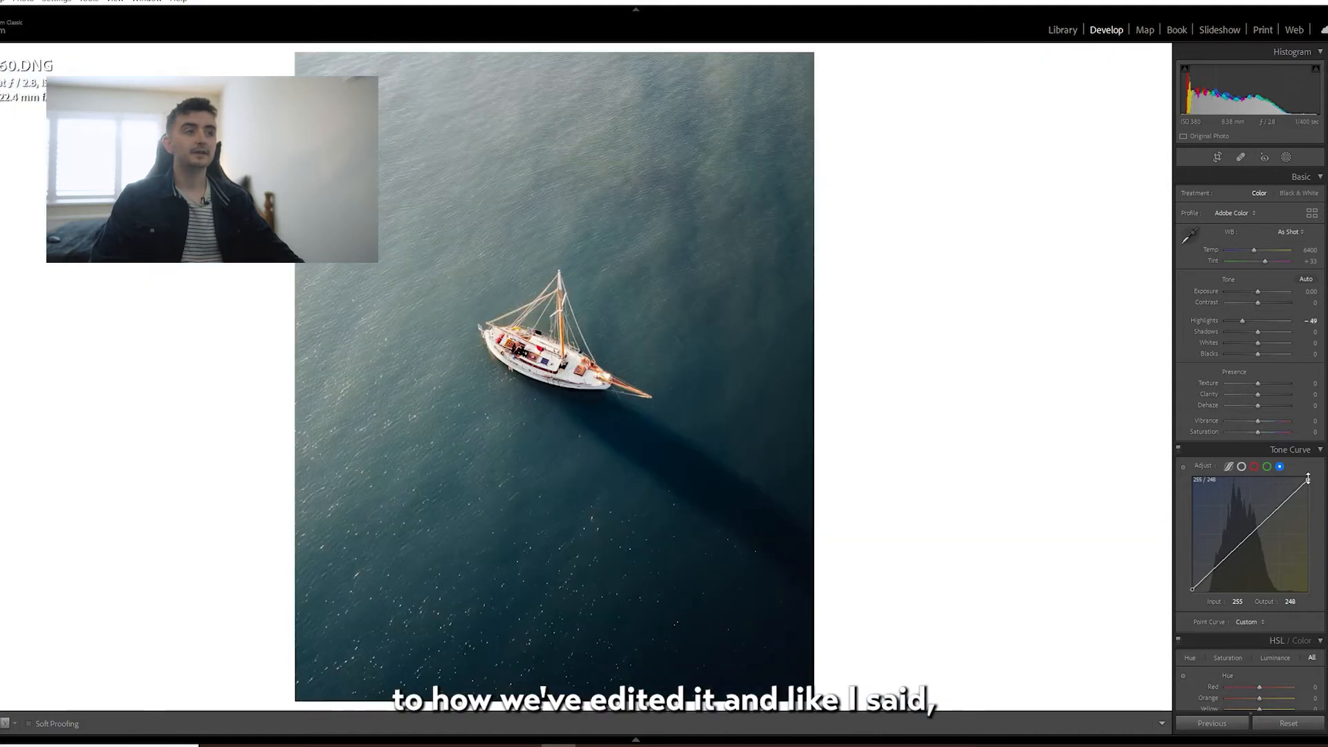
key("y")
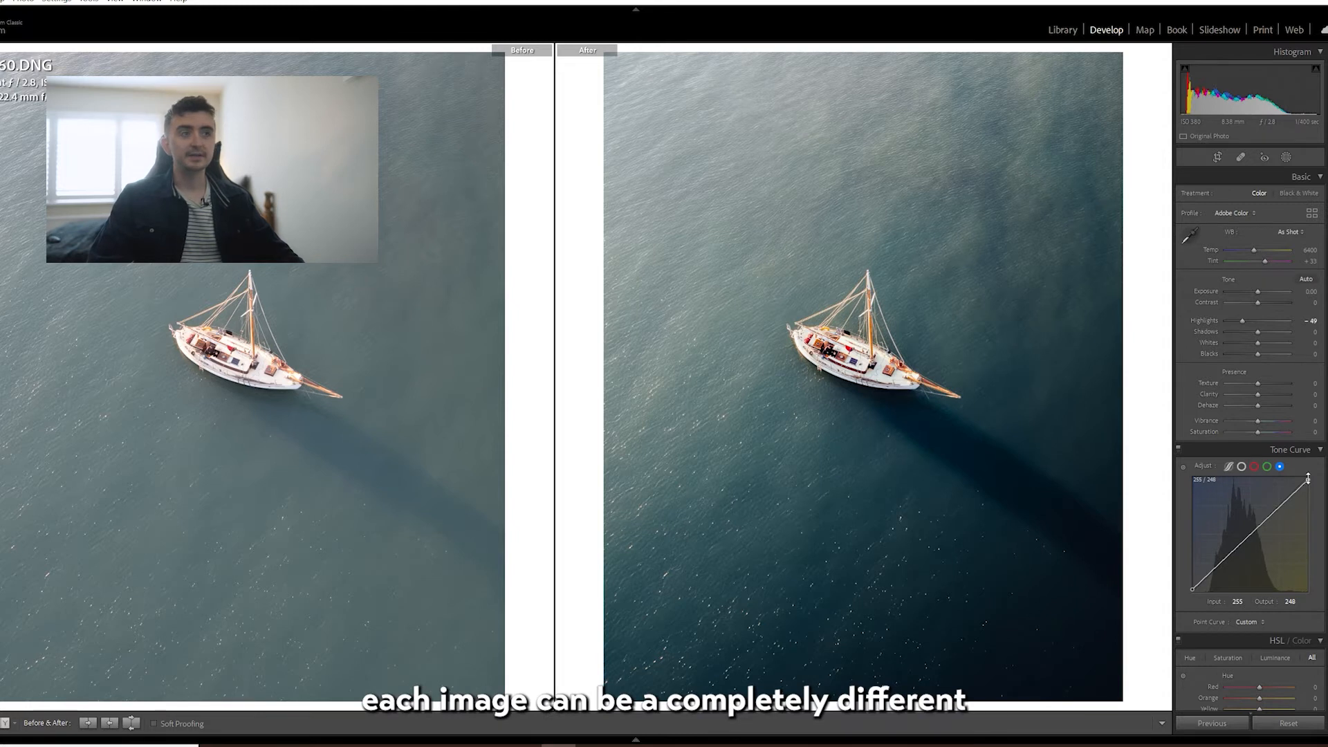
key("y")
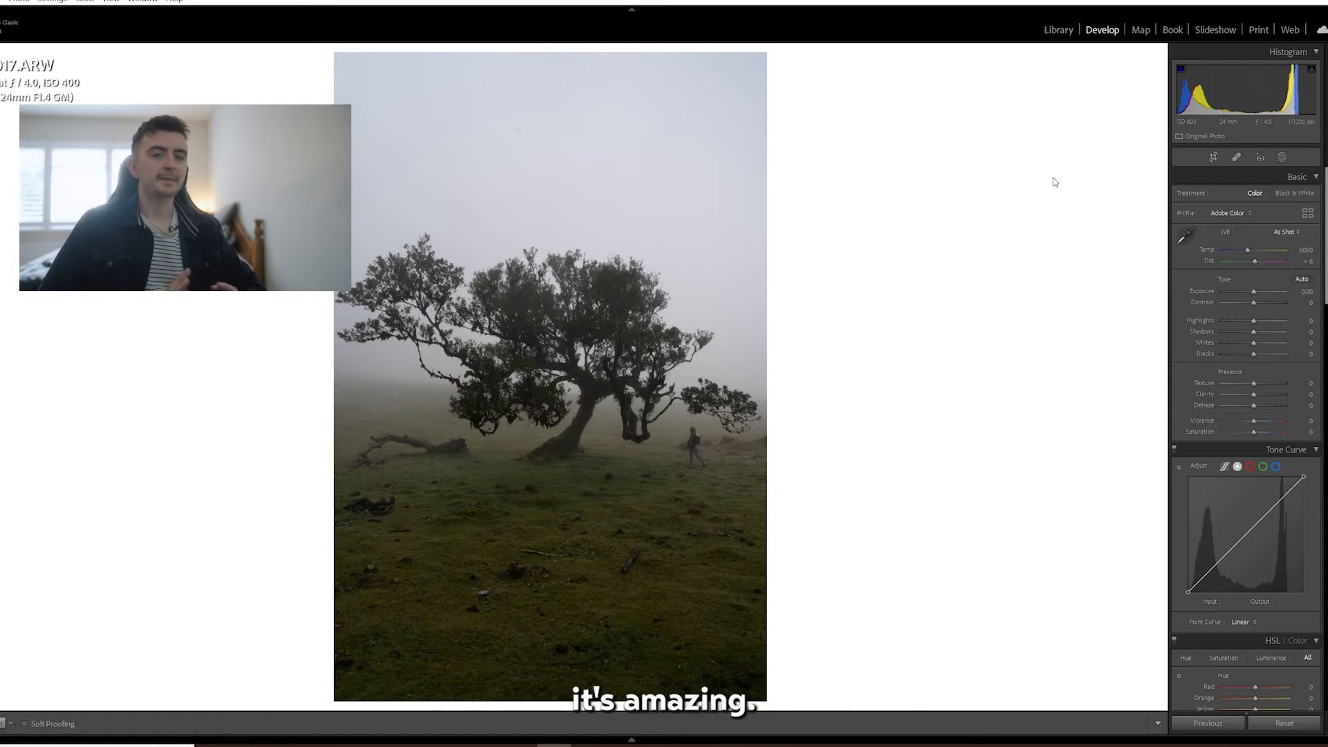
Crop the foggy tree photo to 4 x 5 / 8 x 10 and reposition it to keep more foreground below the tree.
left_click(1215, 157)
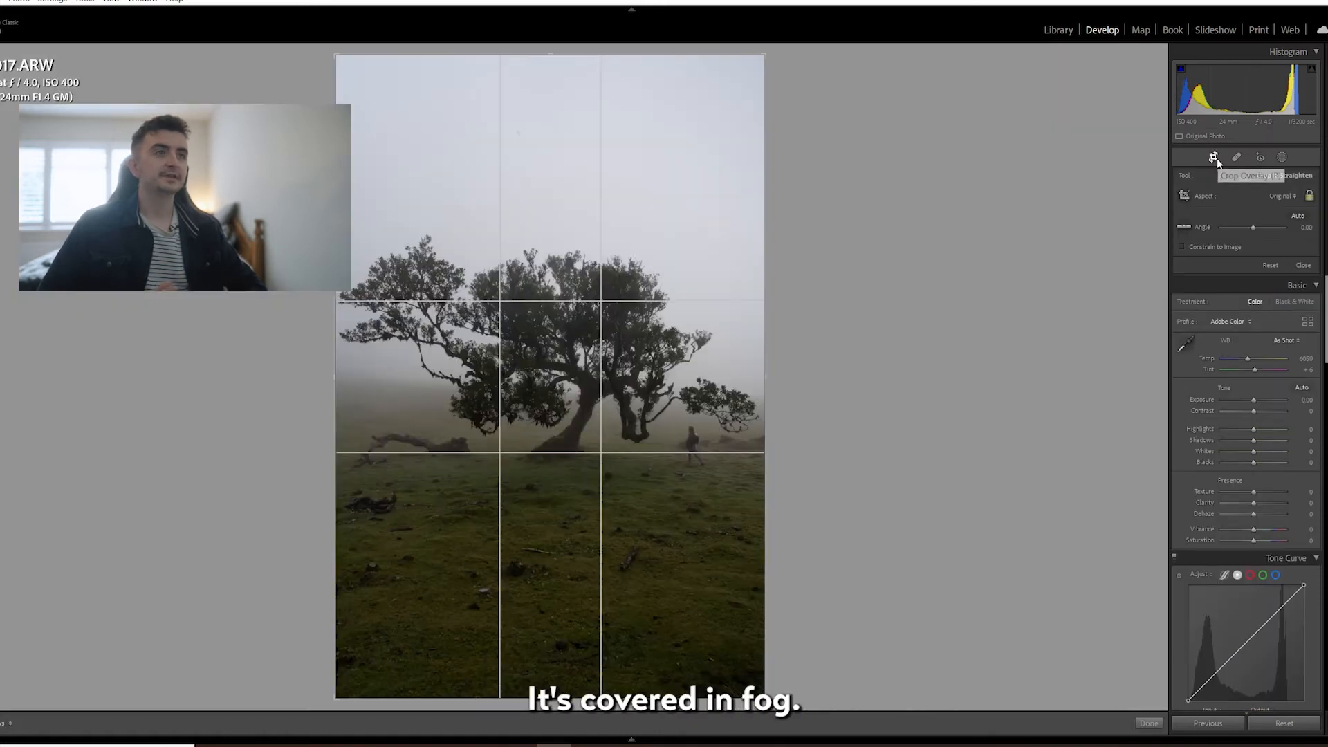
left_click(1263, 196)
left_click(1183, 268)
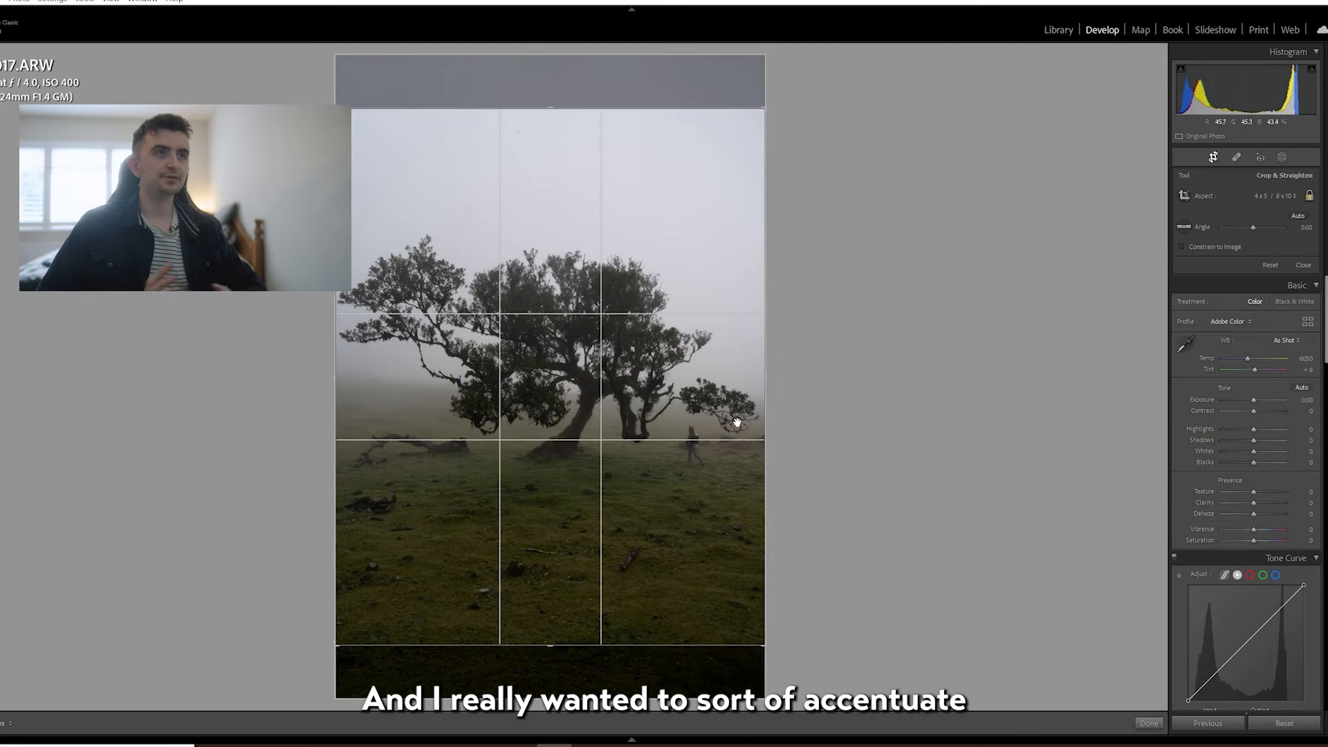
left_click_drag(633, 454, 634, 396)
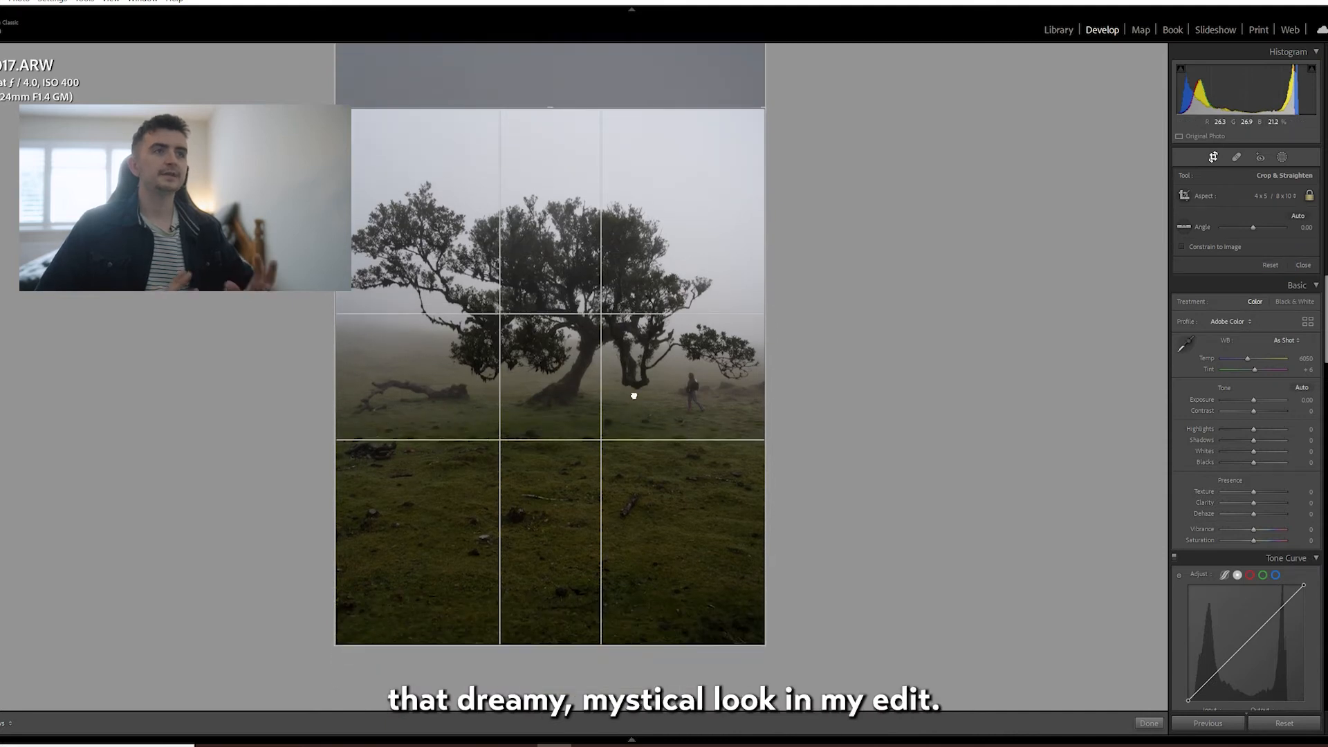
key("Return")
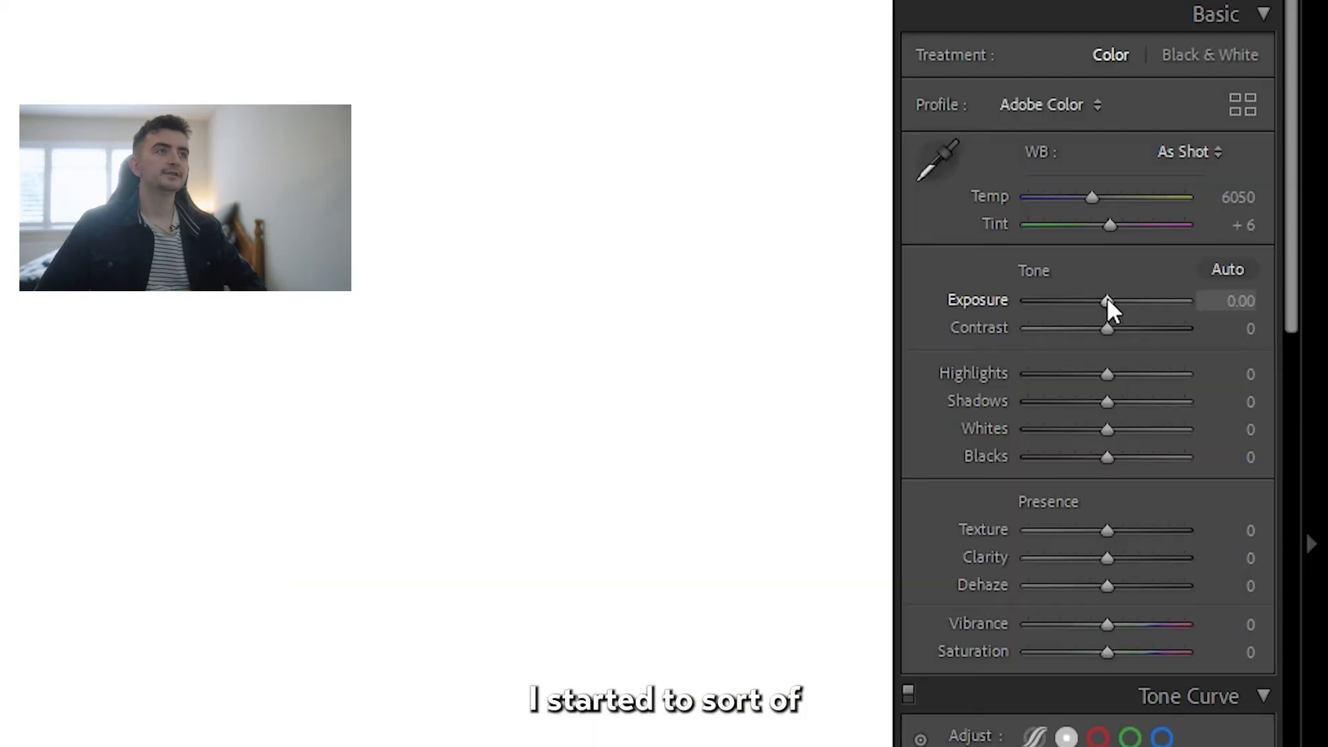
Set the tree photo's Exposure to +0.53, Shadows to +14 and Dehaze to -21.
left_click_drag(1254, 291, 1256, 291)
left_click_drag(1107, 413, 1119, 413)
left_click_drag(1109, 585, 1088, 587)
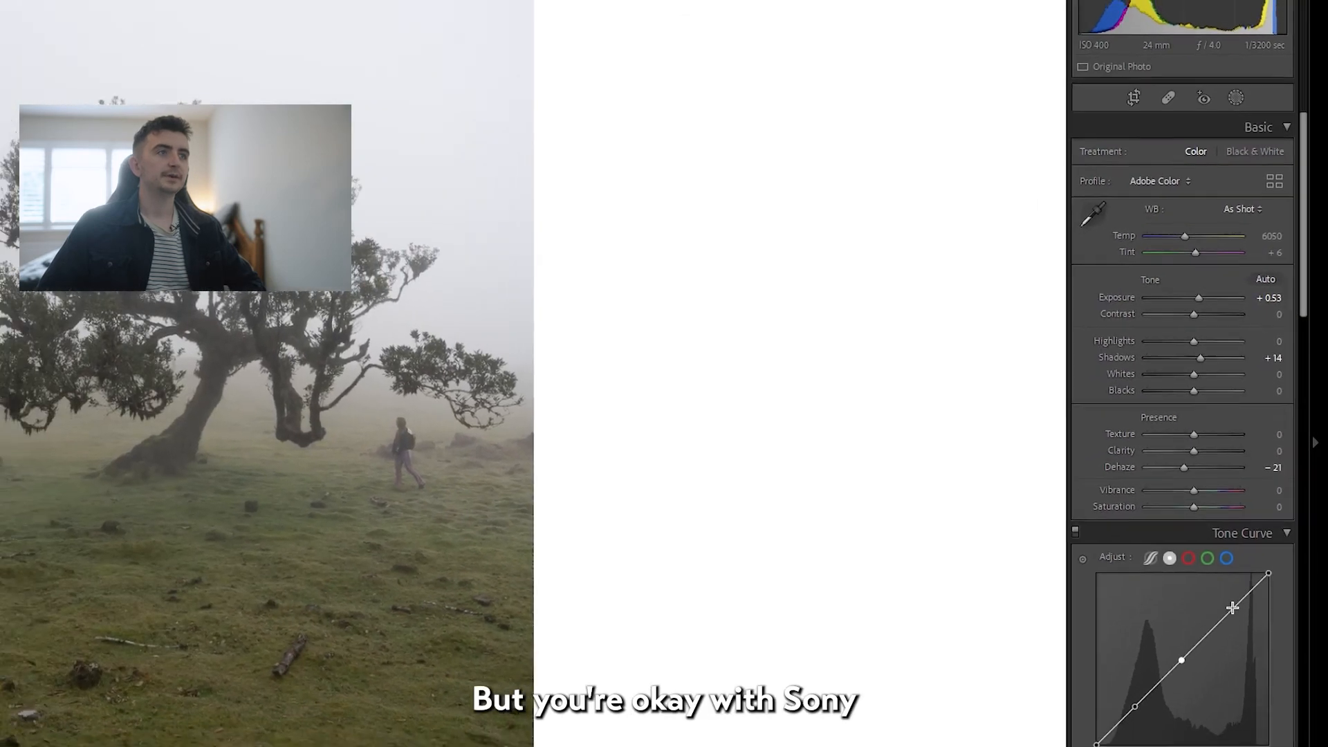
Shape the point curve into a soft S with raised blacks, a lowered white point and a shadow point at input 68, output 49.
left_click(1233, 608)
left_click_drag(1135, 706, 1140, 711)
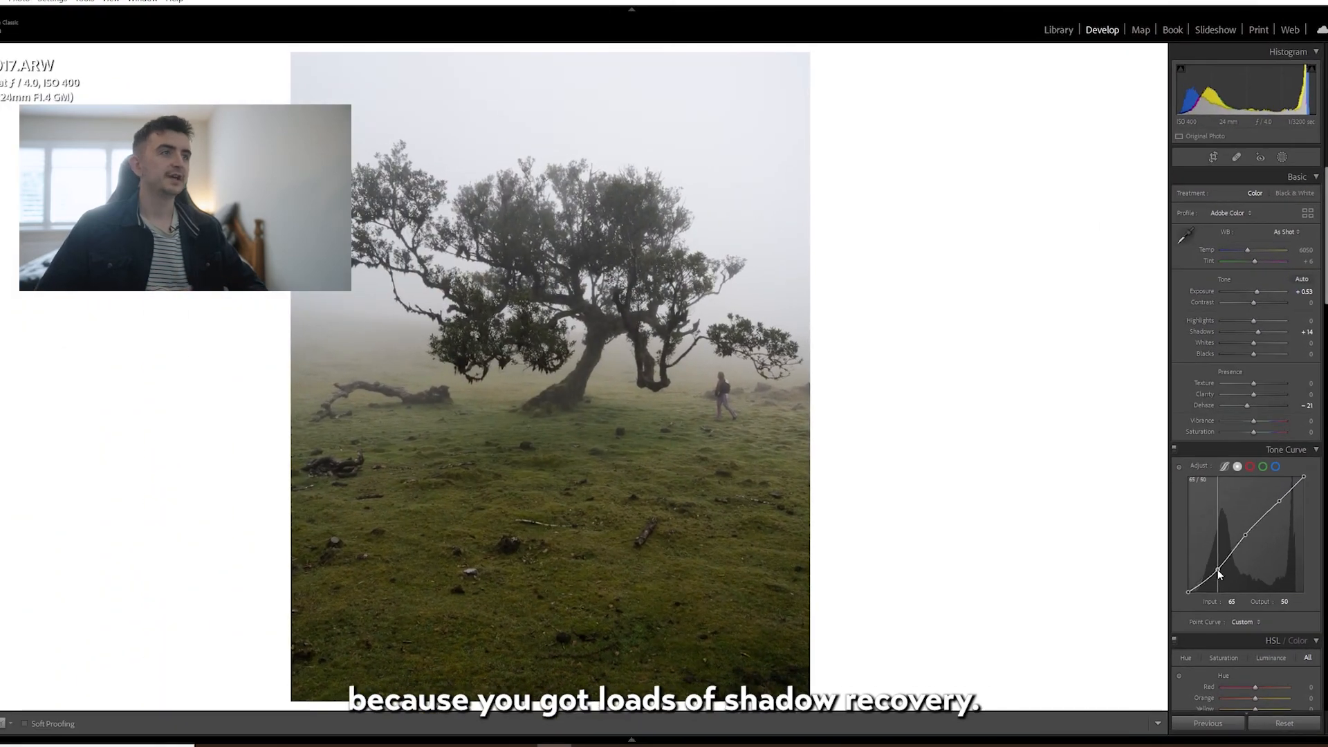
left_click_drag(1218, 570, 1181, 582)
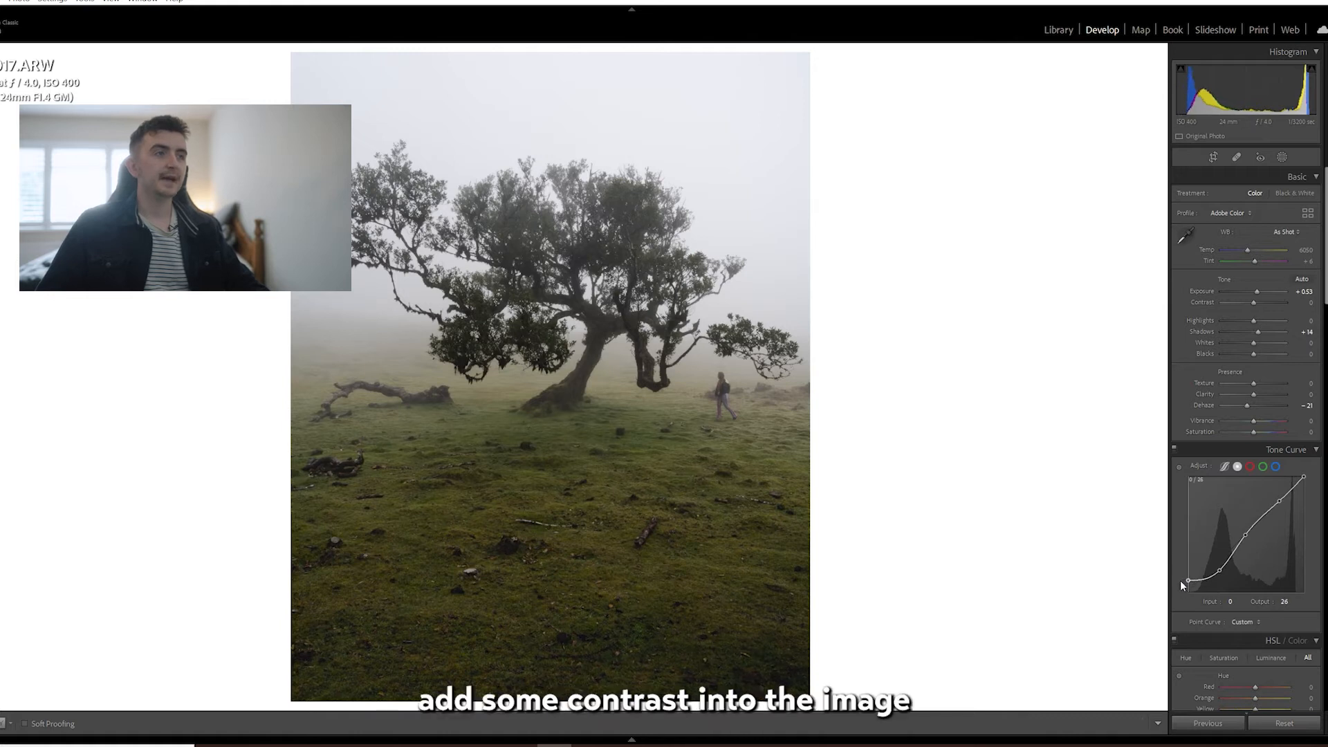
left_click(1243, 533)
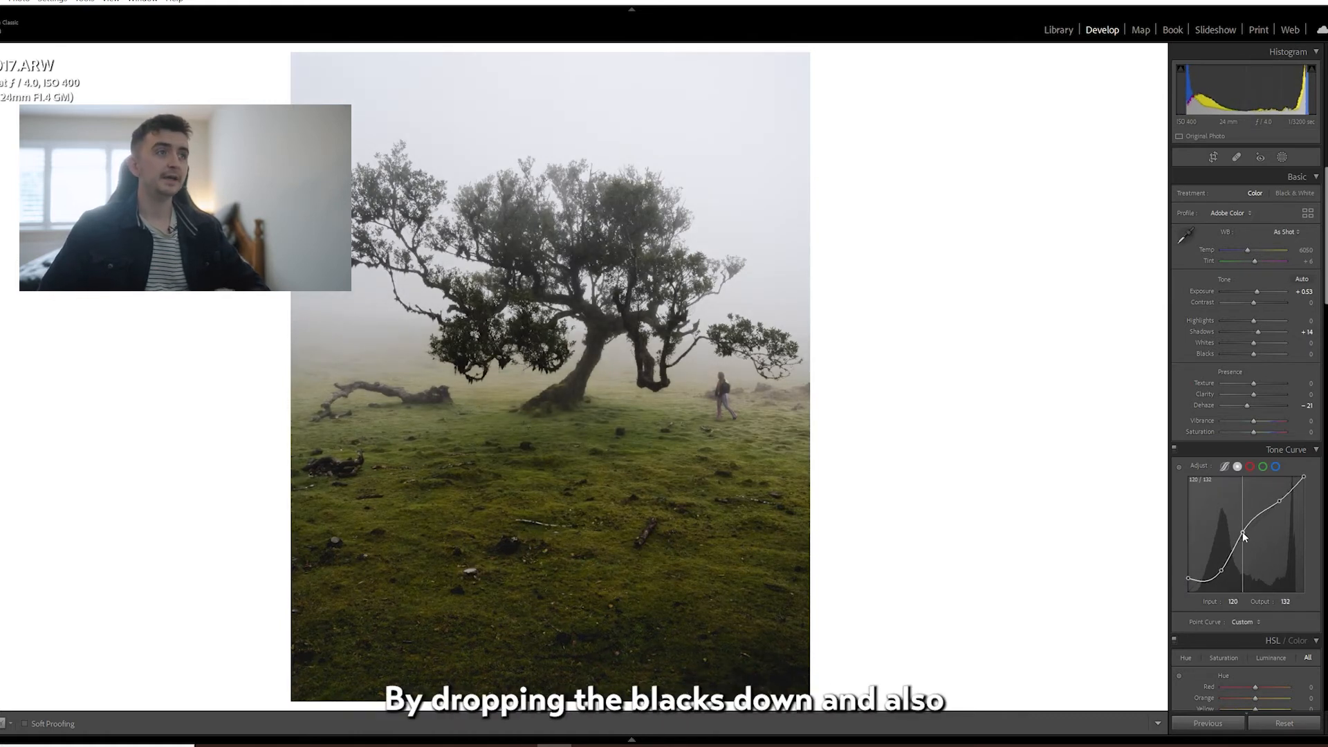
left_click_drag(1279, 501, 1304, 482)
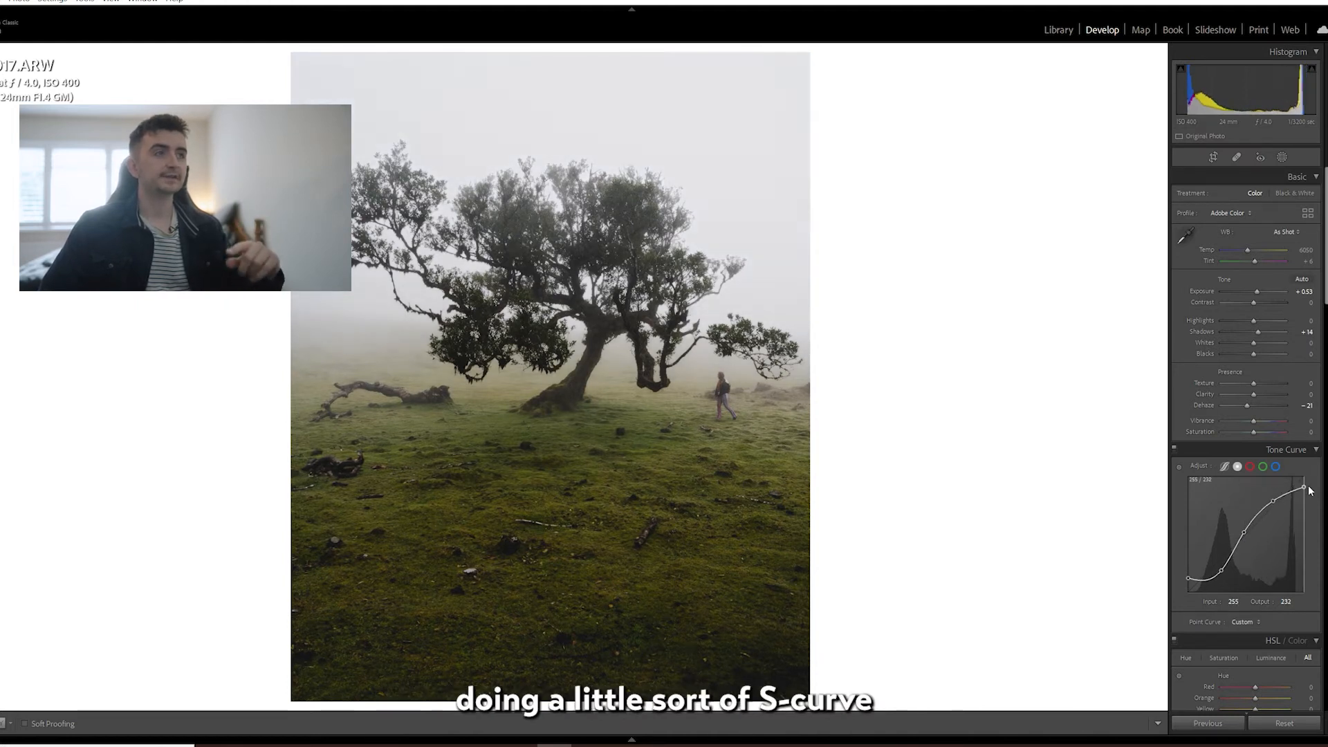
left_click_drag(1221, 570, 1218, 570)
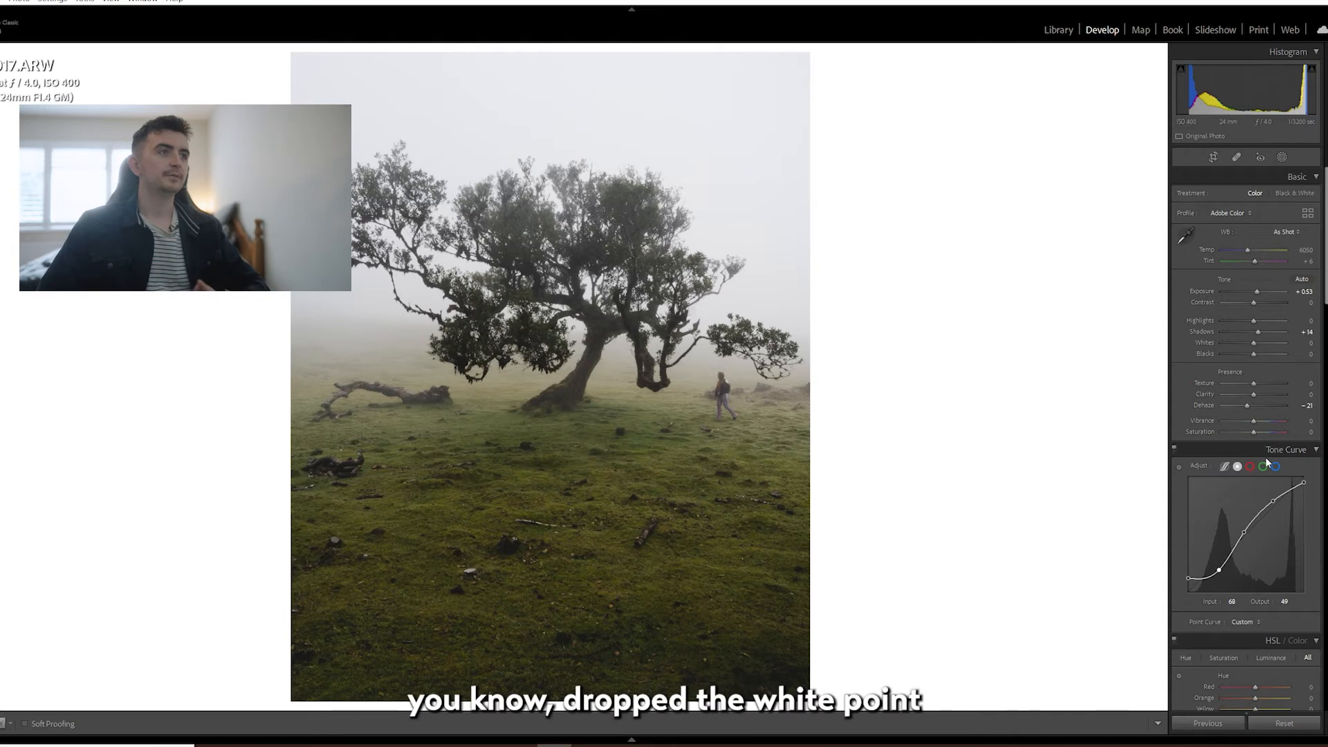
Lower the blue channel curve's midpoint to input 135, output 122, and raise the green channel's midpoint to input 122, output 127.
scroll(1264, 457, "down", 3)
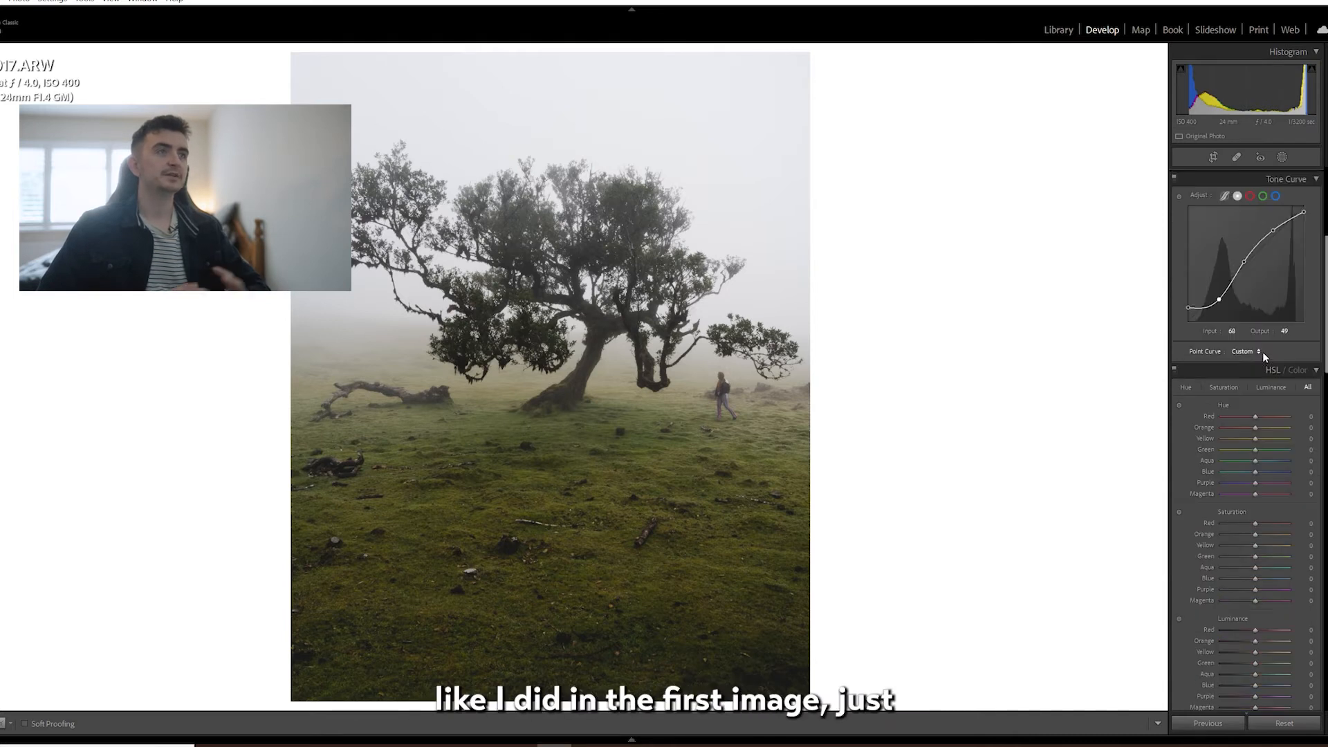
left_click(1273, 331)
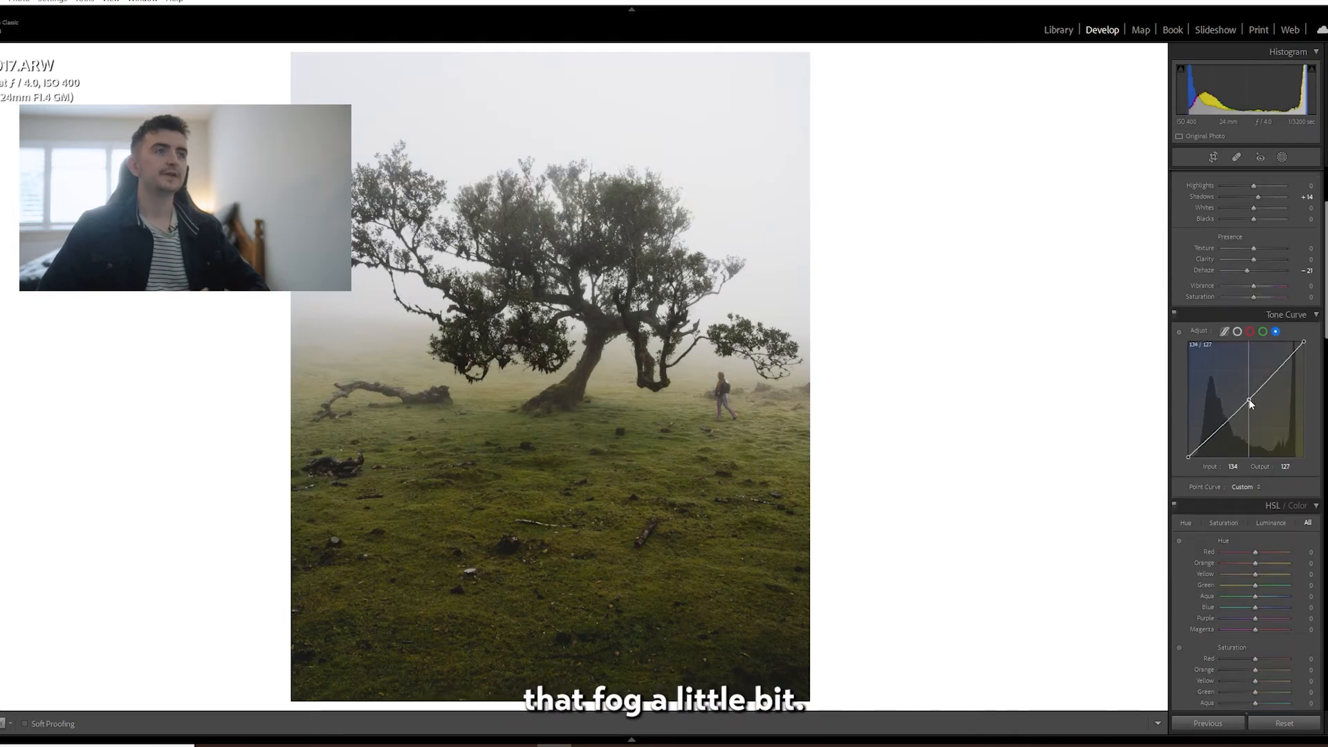
left_click(1249, 401)
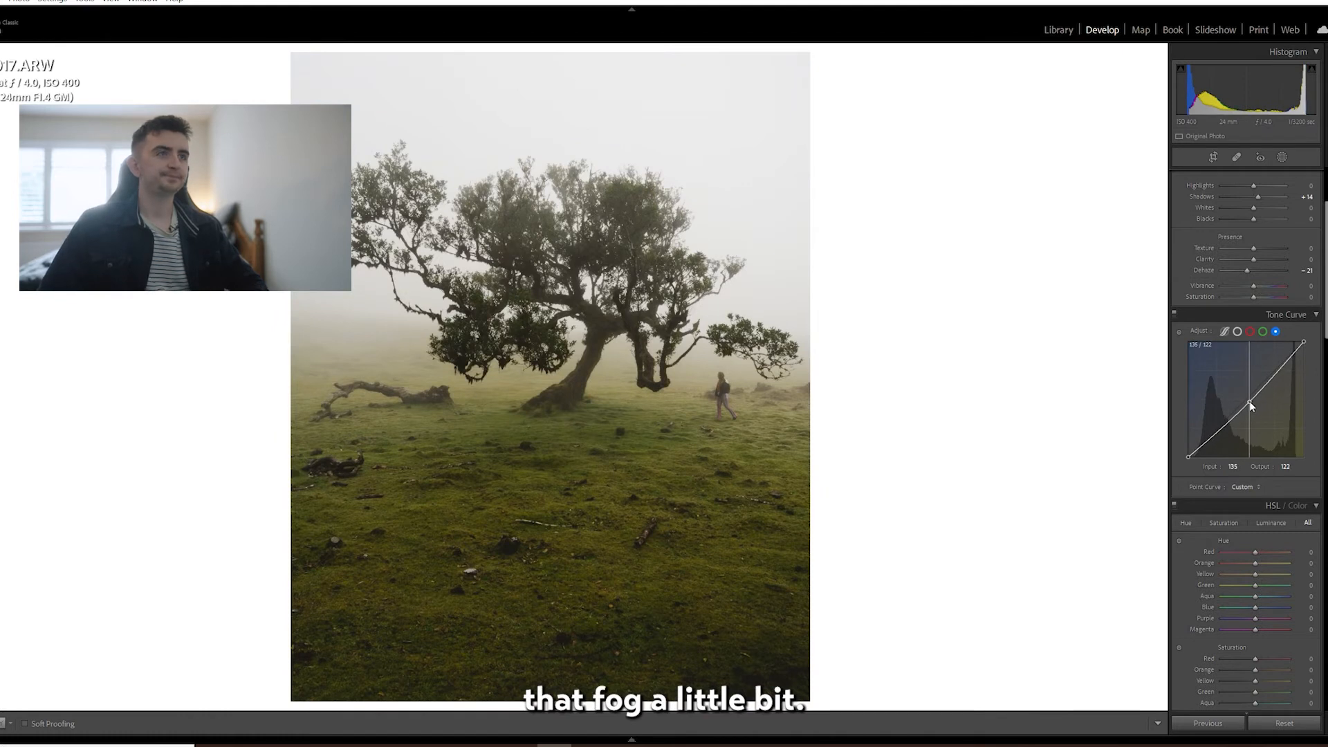
left_click(1263, 332)
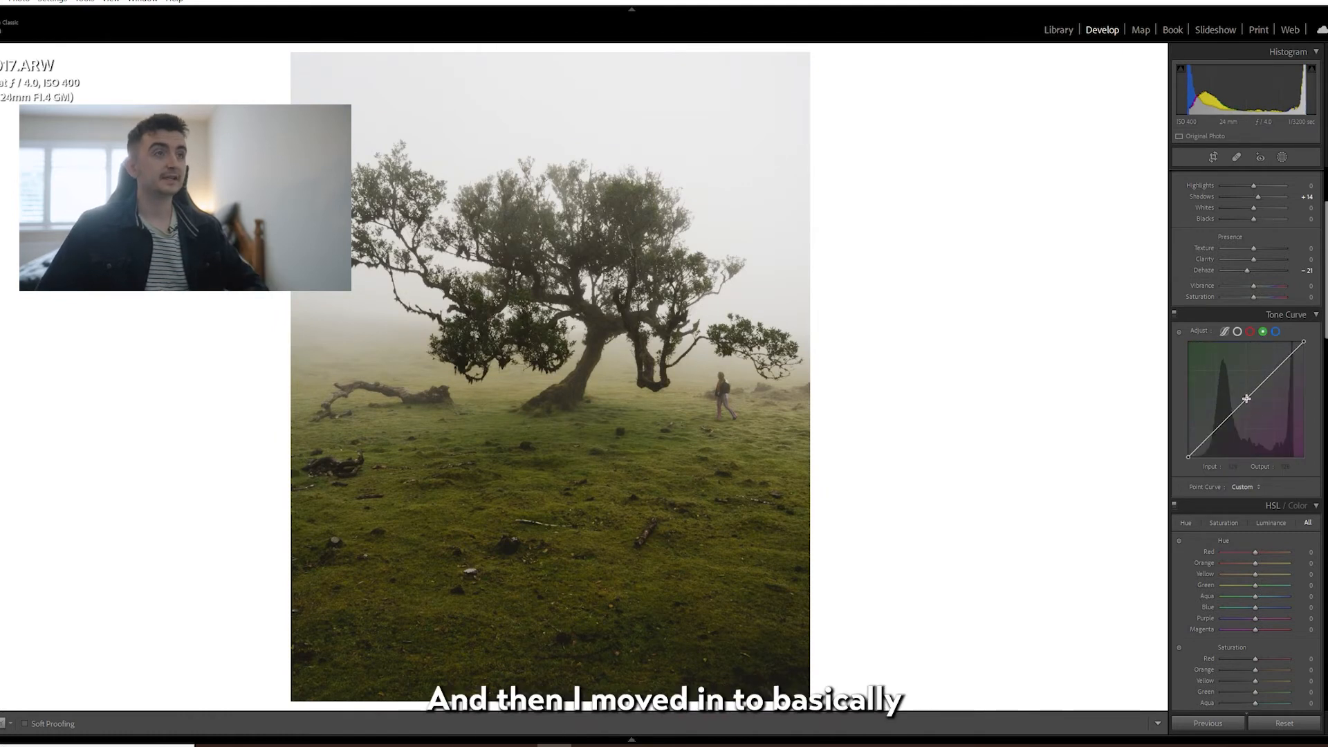
left_click(1245, 400)
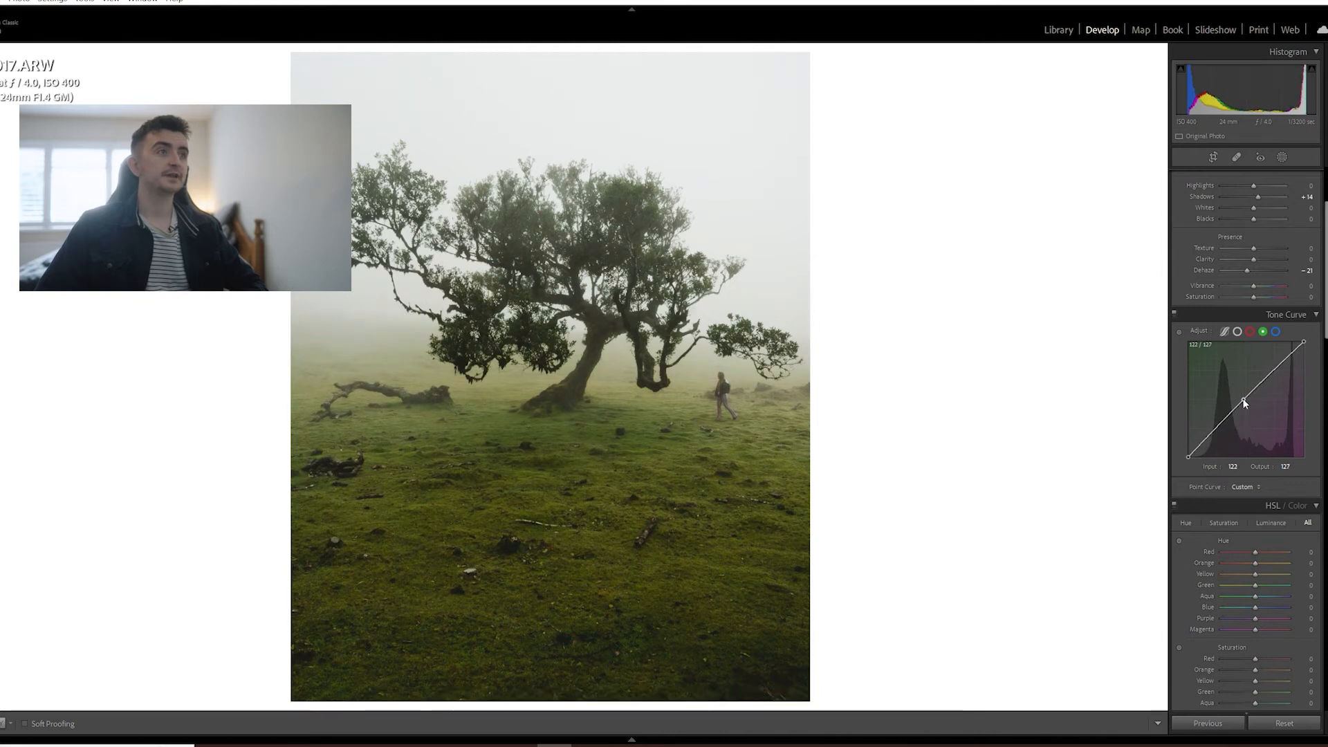
Raise the red channel curve's midpoint to input 133, output 135, and return to the main point curve.
left_click(1249, 332)
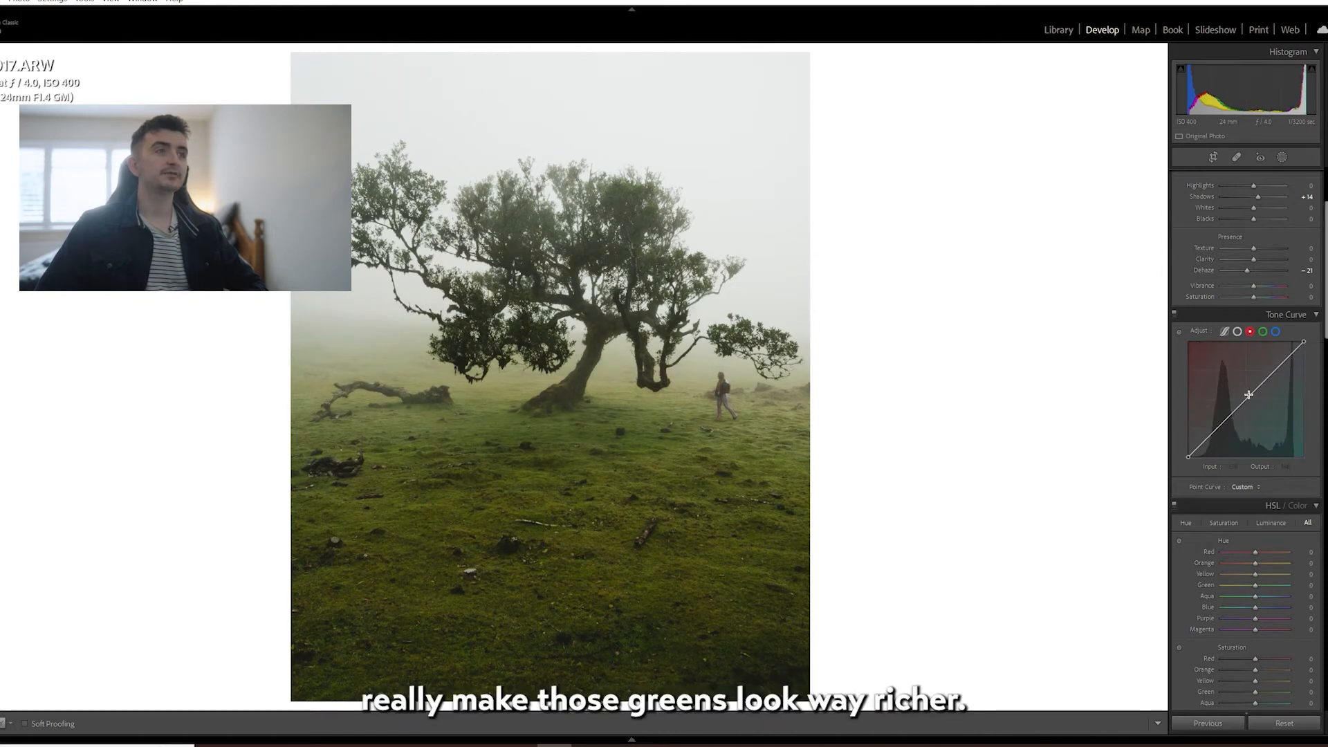
left_click(1248, 397)
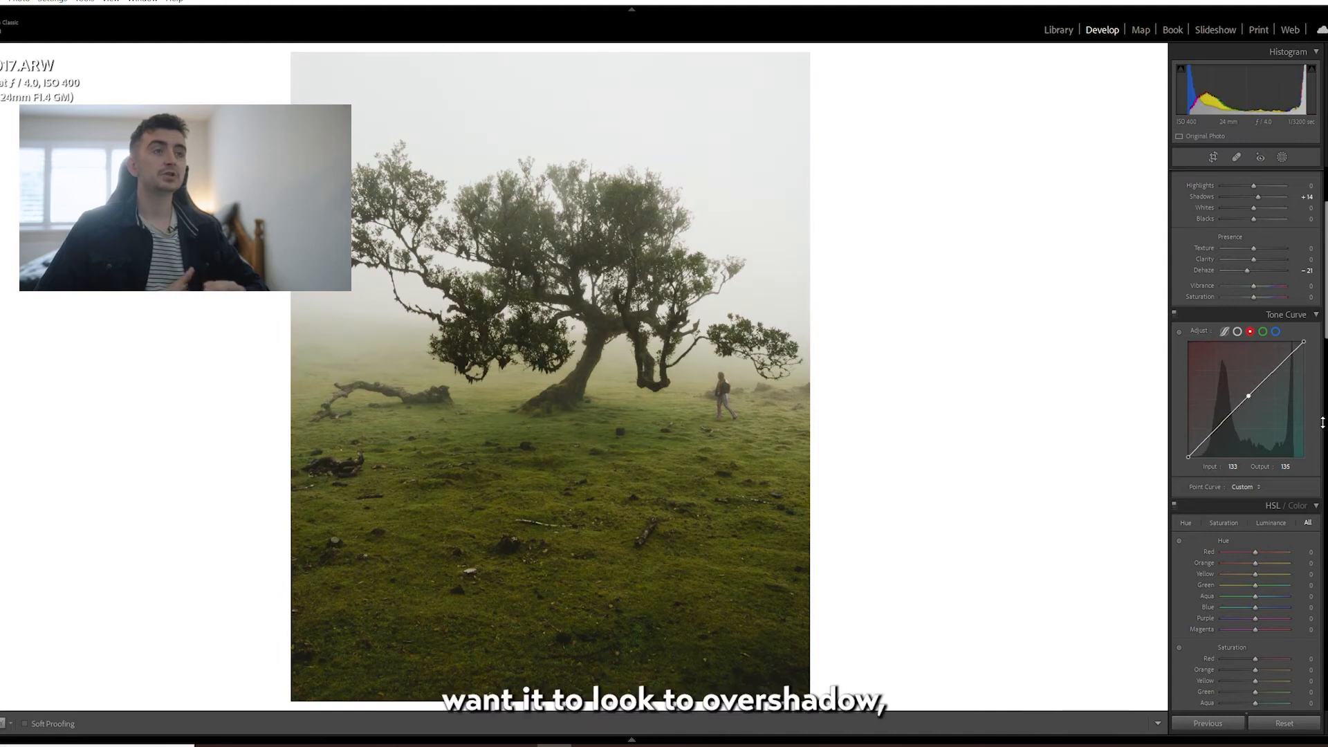
left_click(1237, 332)
Set the Green Primary calibration to Hue +21 and Saturation -16.
scroll(1268, 453, "down", 2)
scroll(1275, 444, "down", 10)
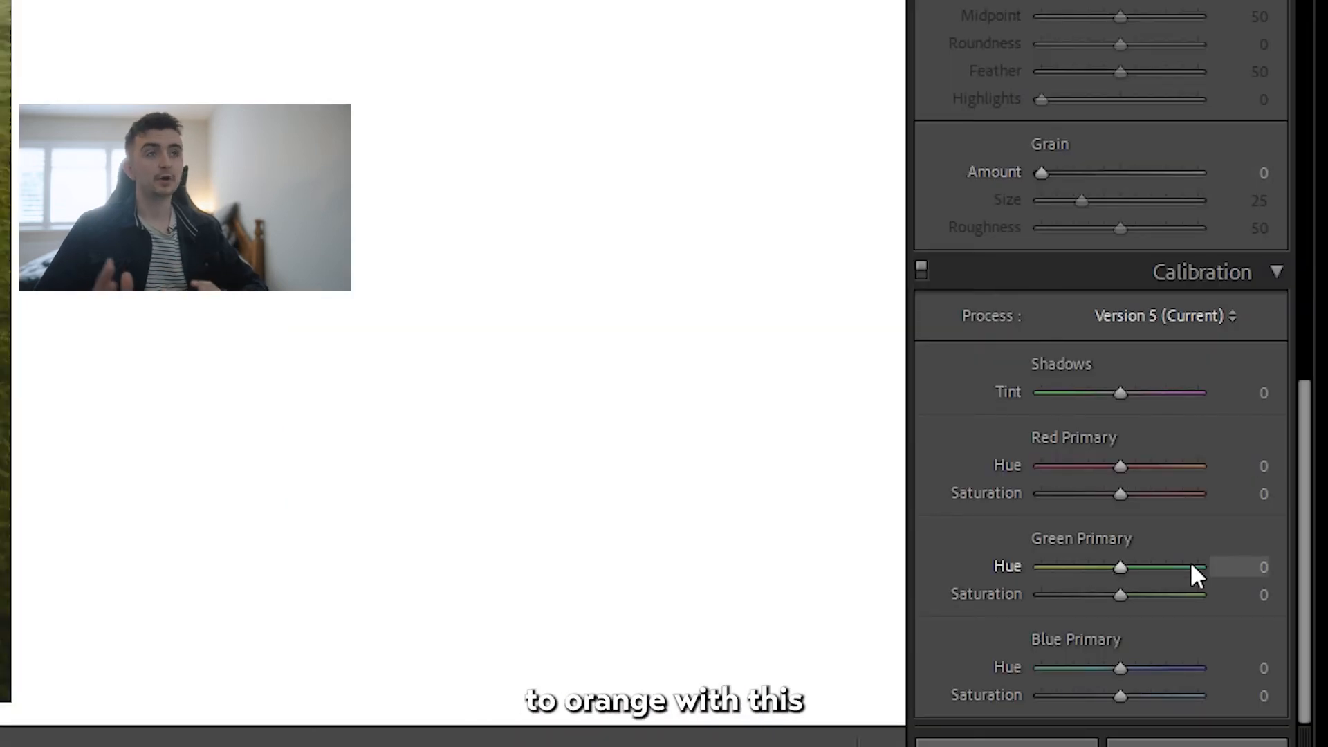
left_click_drag(1119, 566, 1107, 595)
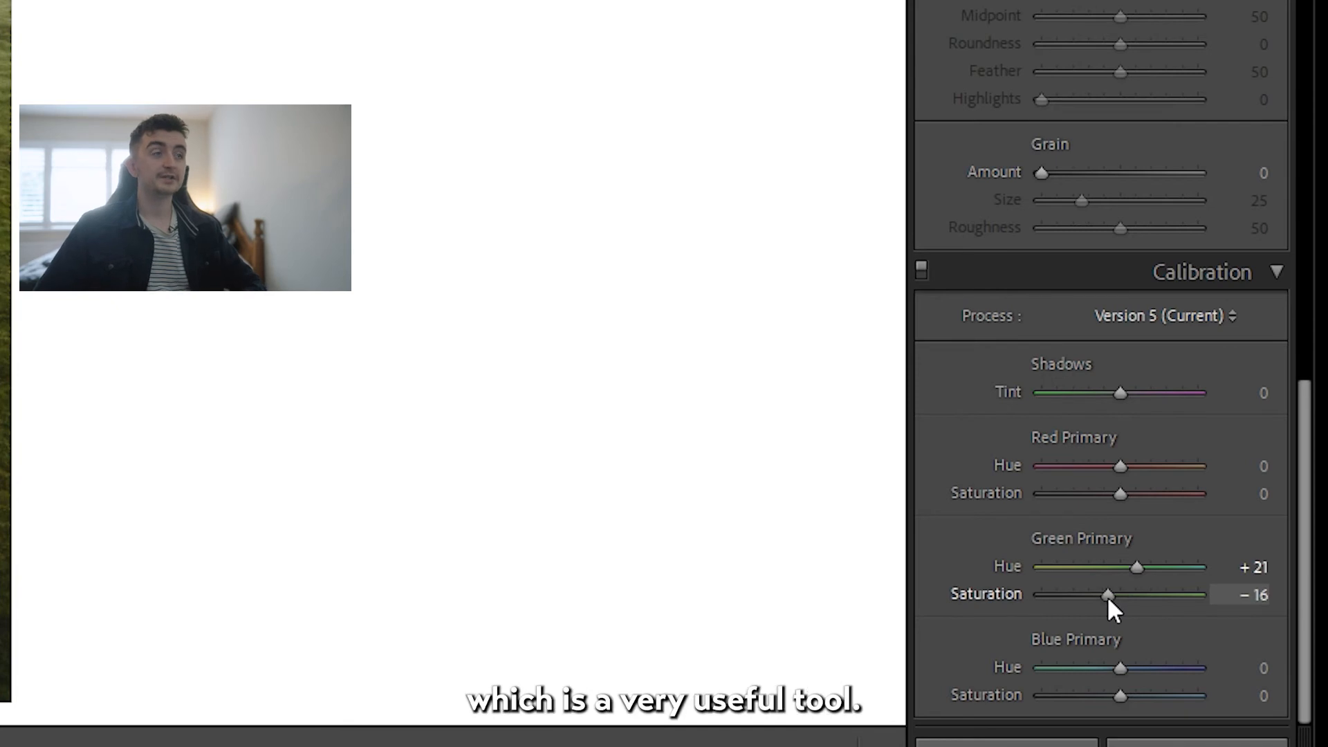
Set the HSL green Hue to +8 and green Saturation to -65 for a muted minty green.
scroll(1134, 508, "up", 3)
scroll(1259, 626, "up", 15)
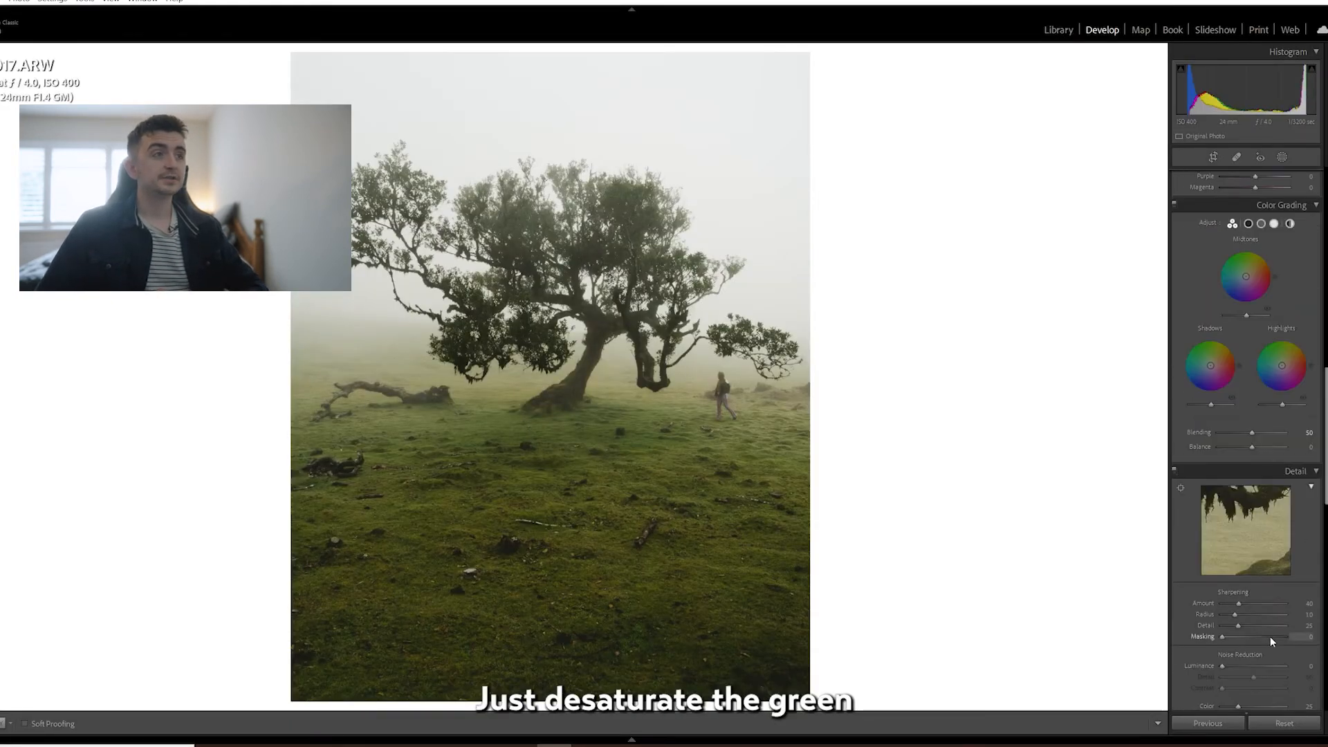
scroll(1263, 625, "down", 3)
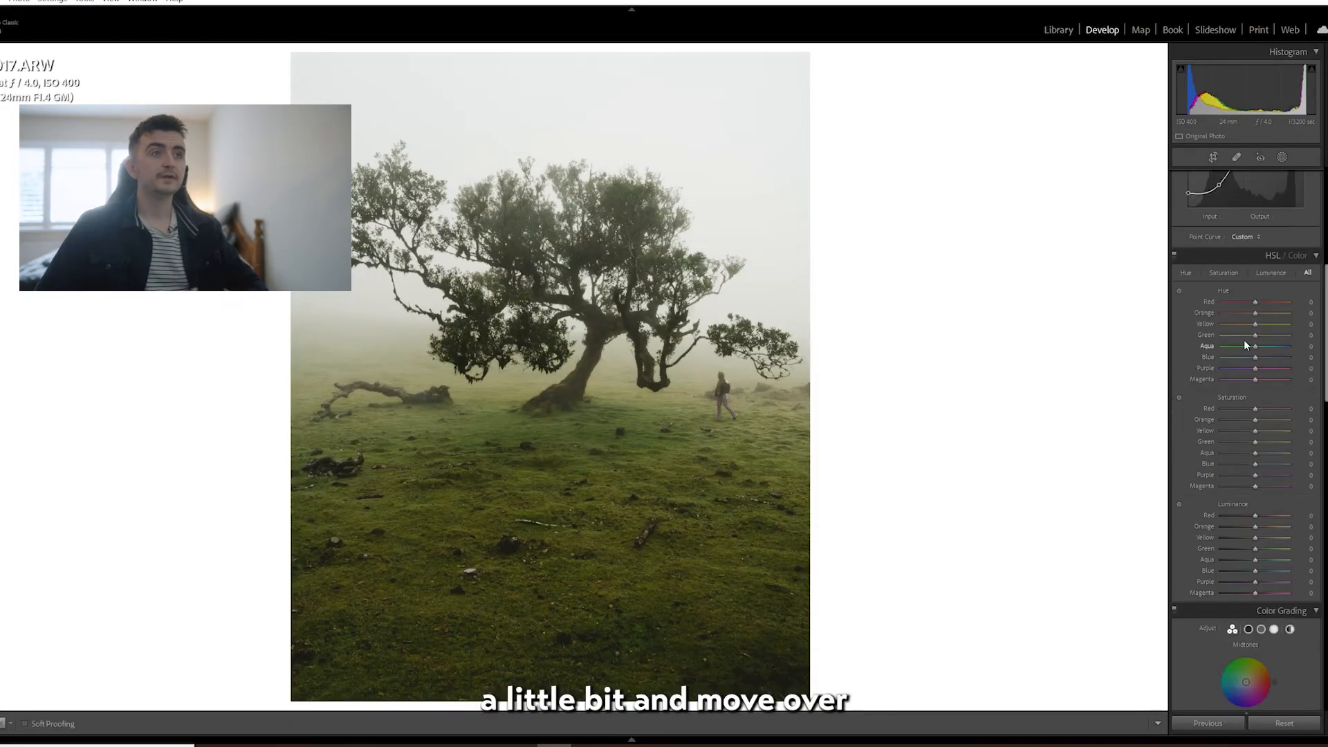
left_click_drag(1257, 338, 1274, 341)
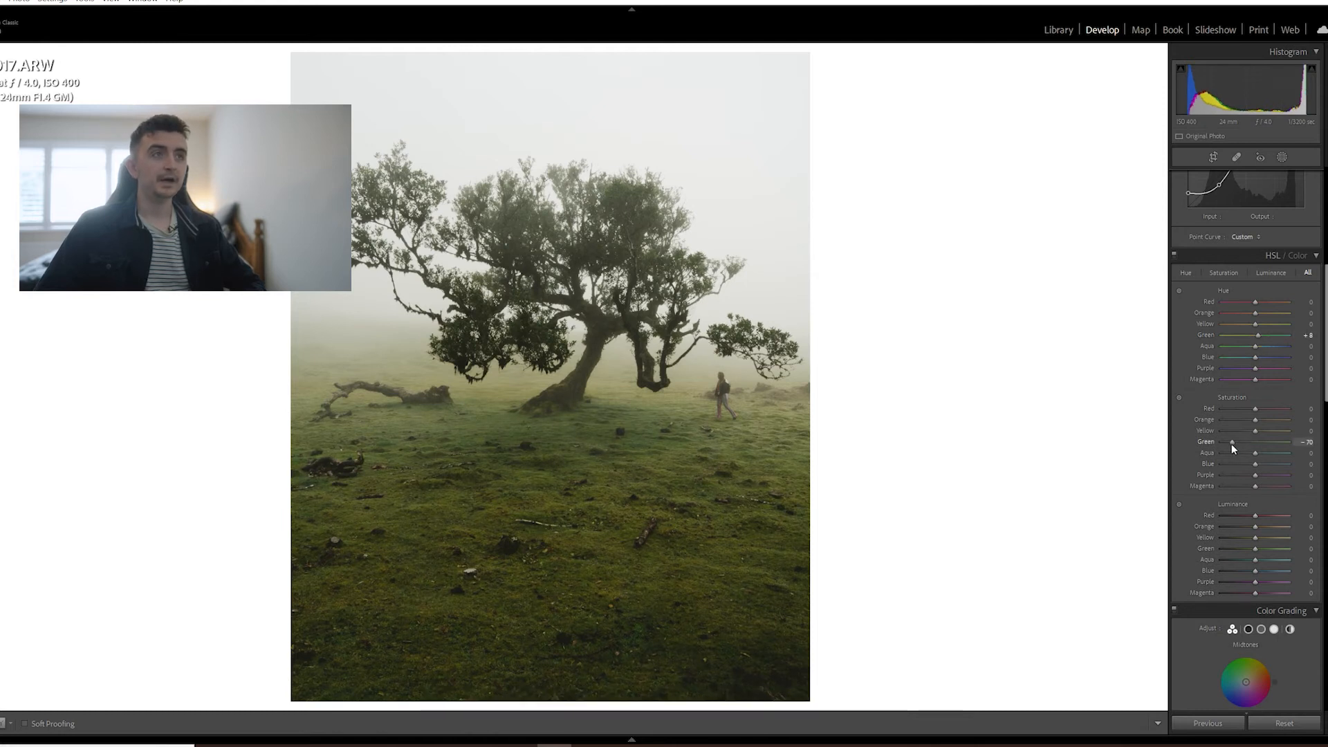
left_click_drag(1231, 444, 1233, 444)
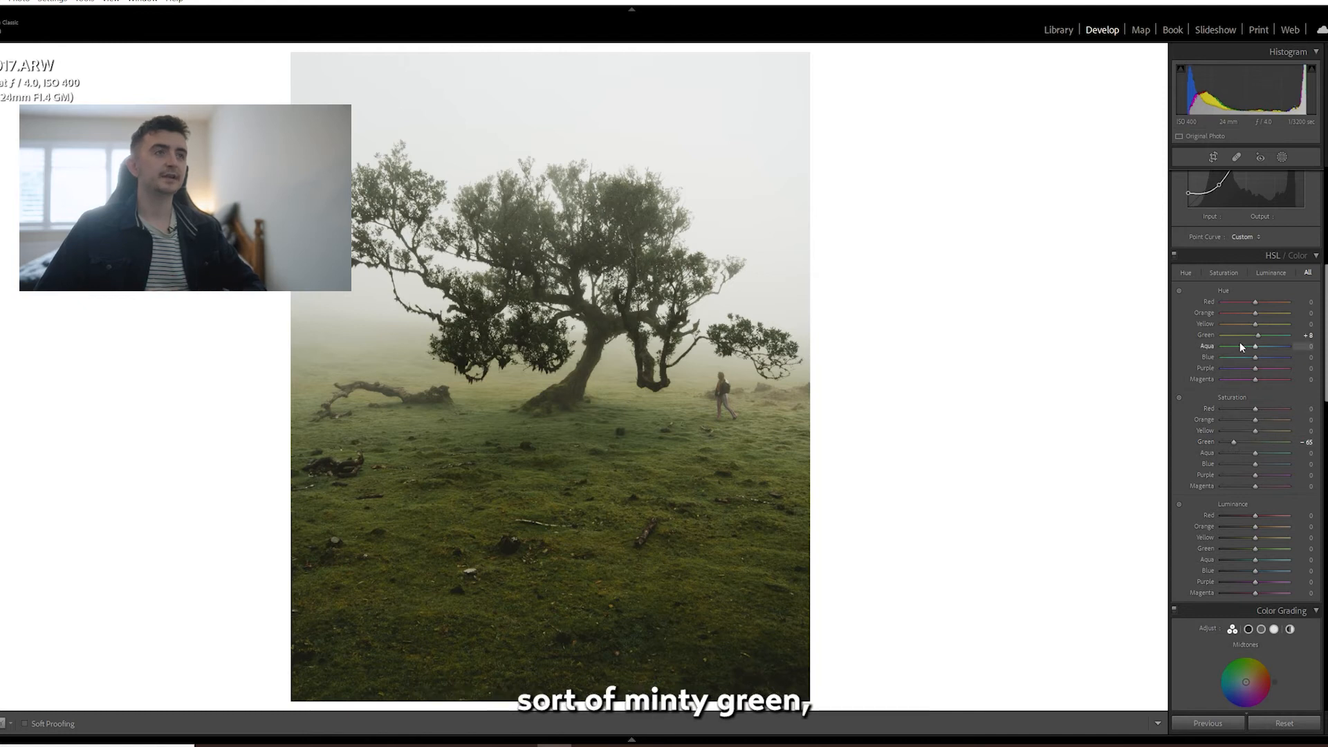
Set the HSL Hue of yellow to -18 and orange to -27, and the Luminance of orange to +75 and green to +27.
mouse_move(1255, 324)
left_mouse_down()
mouse_move(1219, 325)
mouse_move(1261, 326)
mouse_move(1247, 326)
left_mouse_up()
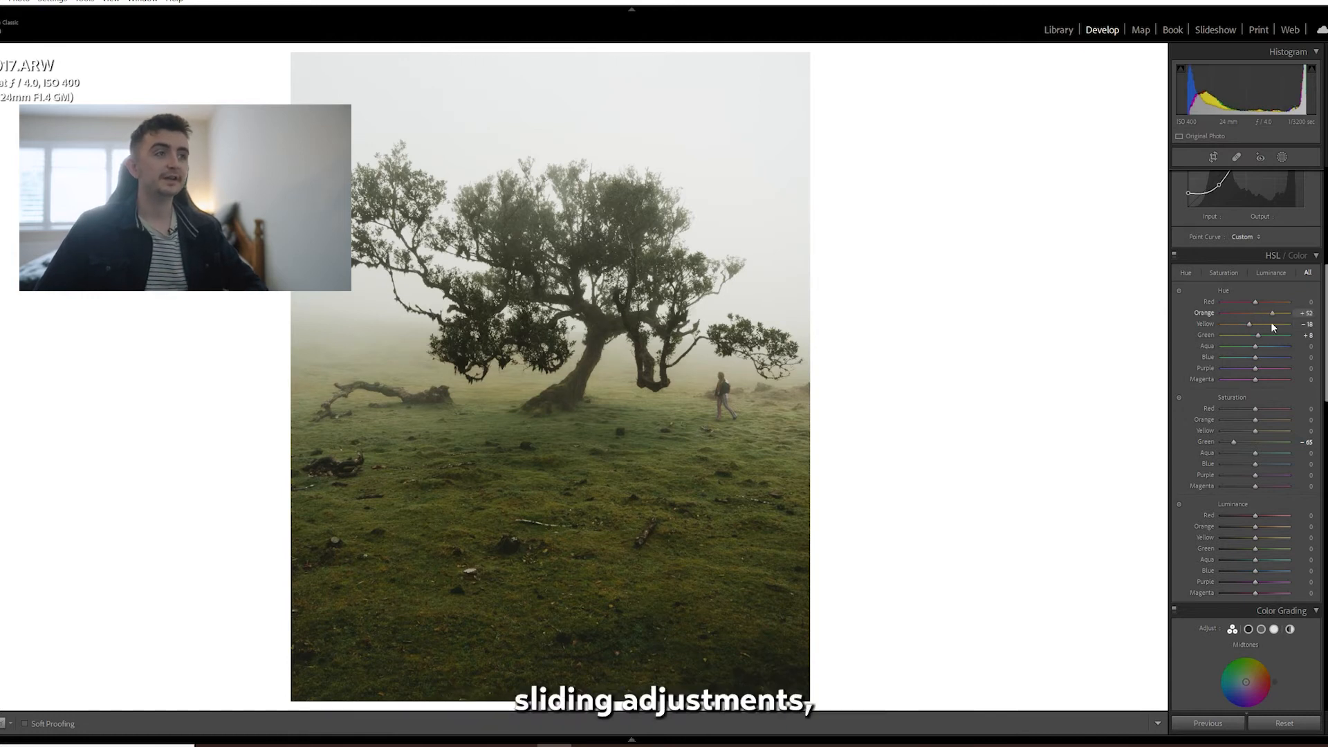
left_click_drag(1261, 321, 1248, 322)
left_click_drag(1287, 533, 1291, 531)
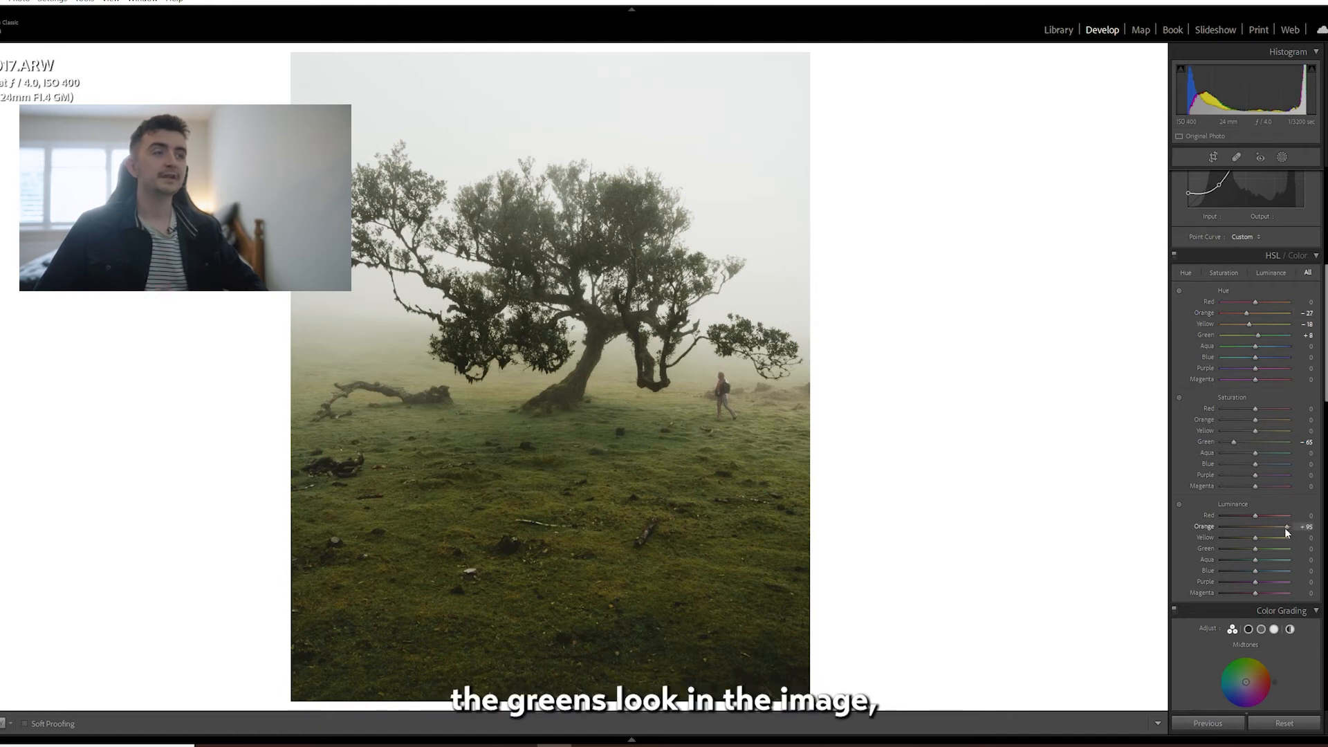
left_click_drag(1285, 552, 1264, 553)
Set the blue Hue to -7 and the Saturation of yellow to -17, orange to -3 and purple to +37.
mouse_move(1256, 357)
left_mouse_down()
mouse_move(1239, 357)
mouse_move(1238, 377)
left_mouse_up()
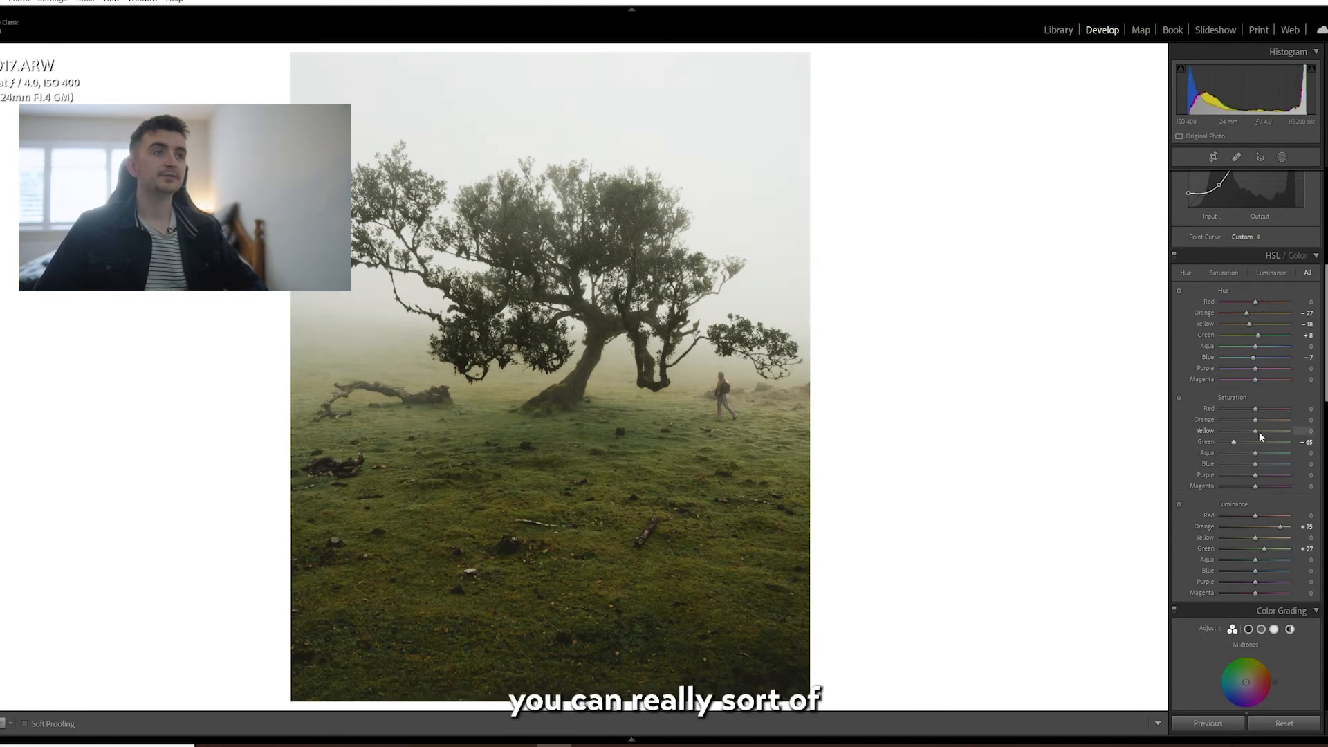
mouse_move(1259, 430)
left_mouse_down()
mouse_move(1247, 431)
mouse_move(1255, 421)
left_mouse_up()
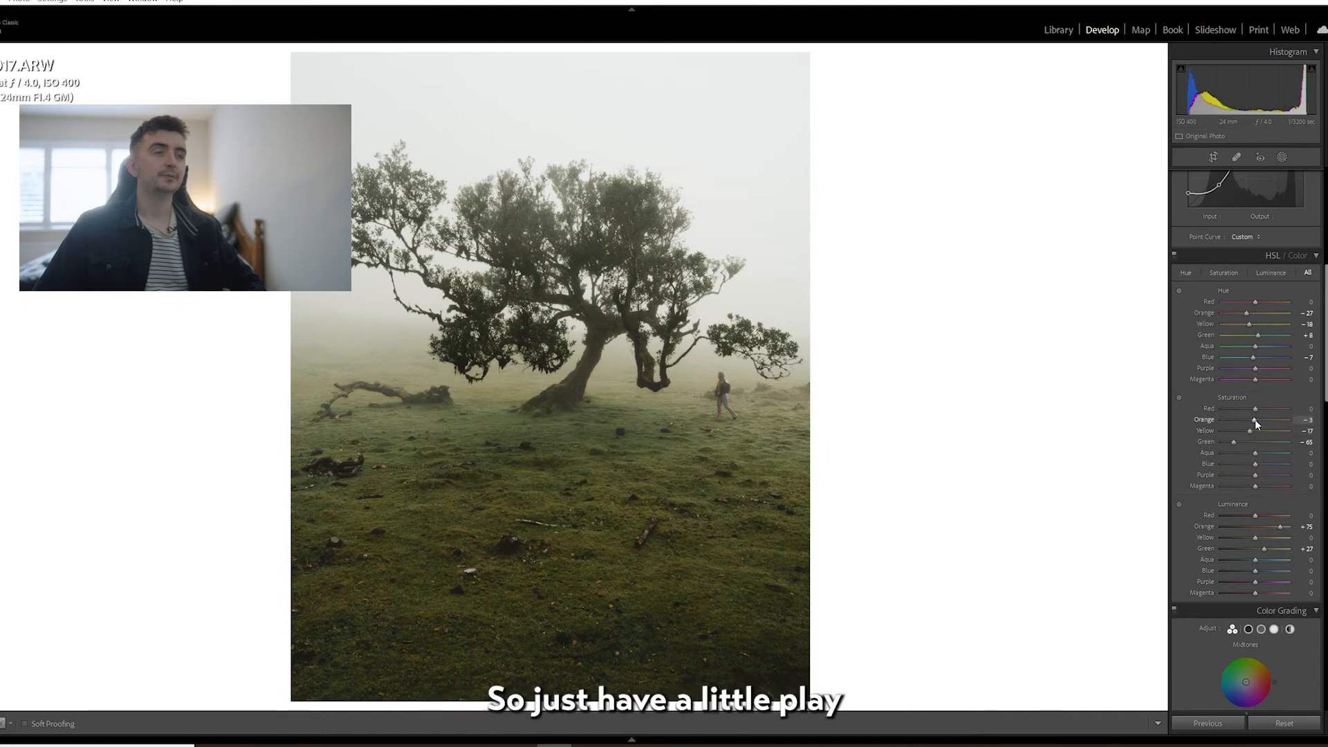
mouse_move(1257, 475)
left_mouse_down()
mouse_move(1223, 476)
mouse_move(1270, 482)
left_mouse_up()
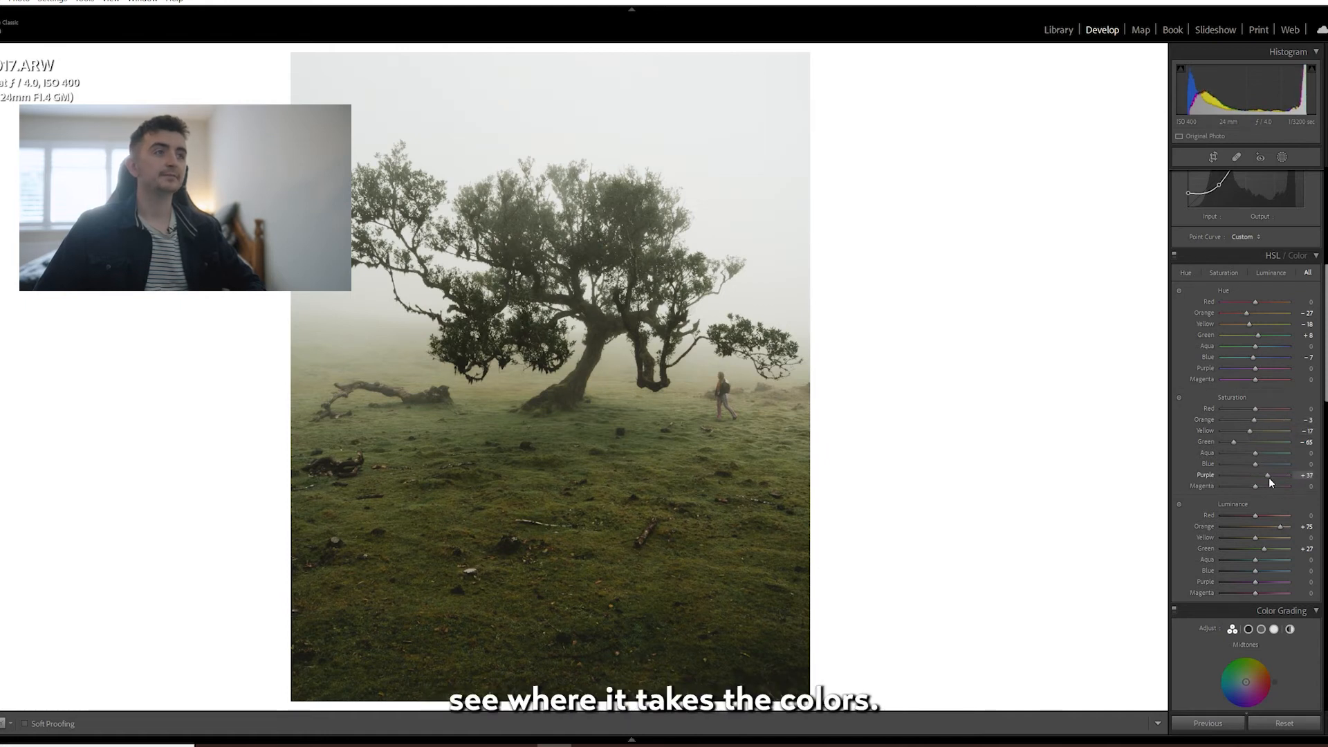
Tint the highlights blue in Color Grading, at about hue 213 and saturation 23.
scroll(1267, 455, "down", 10)
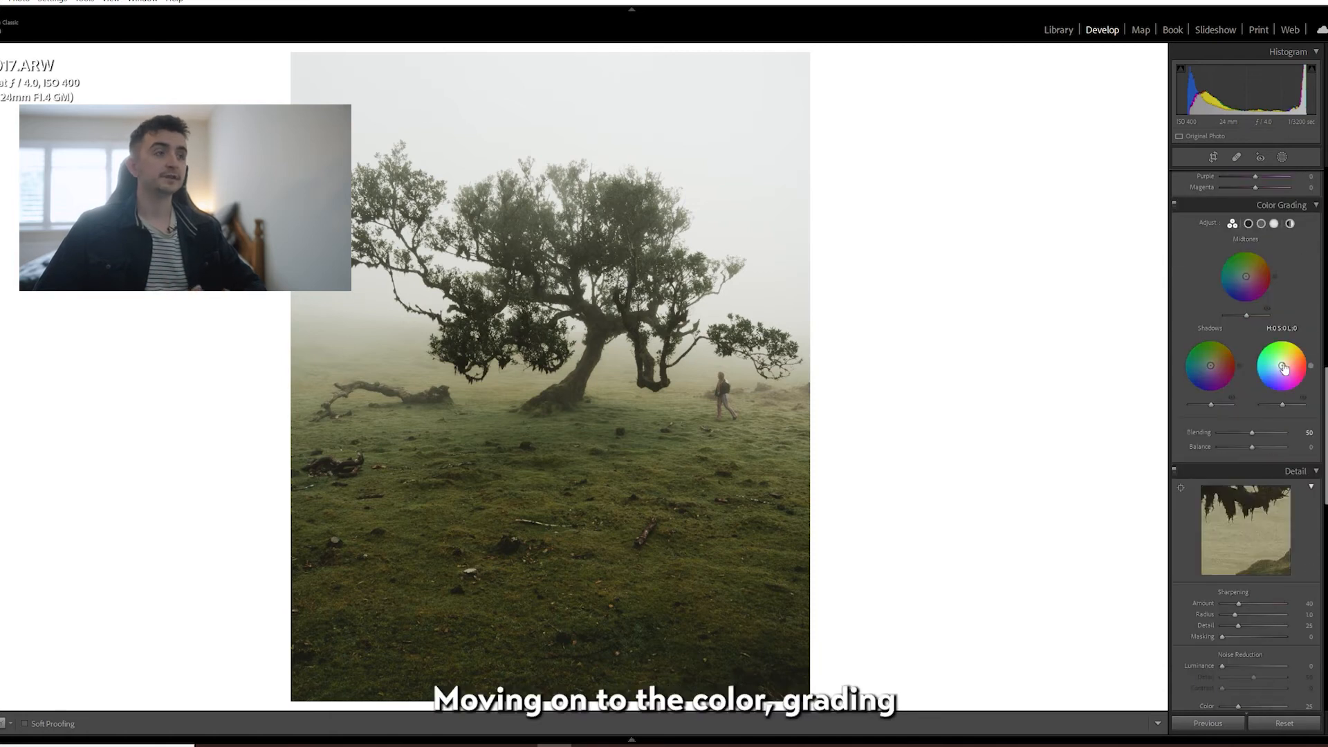
left_click_drag(1284, 368, 1276, 365)
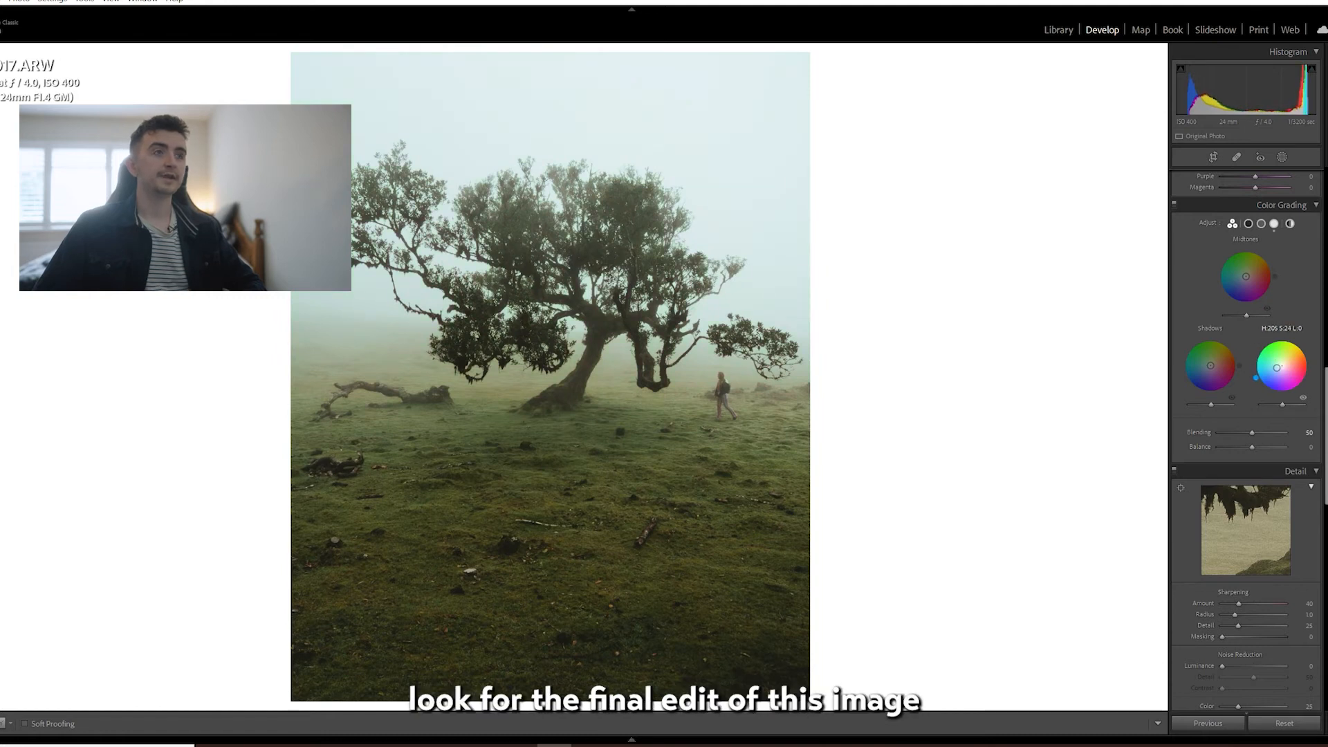
left_click_drag(1277, 368, 1278, 369)
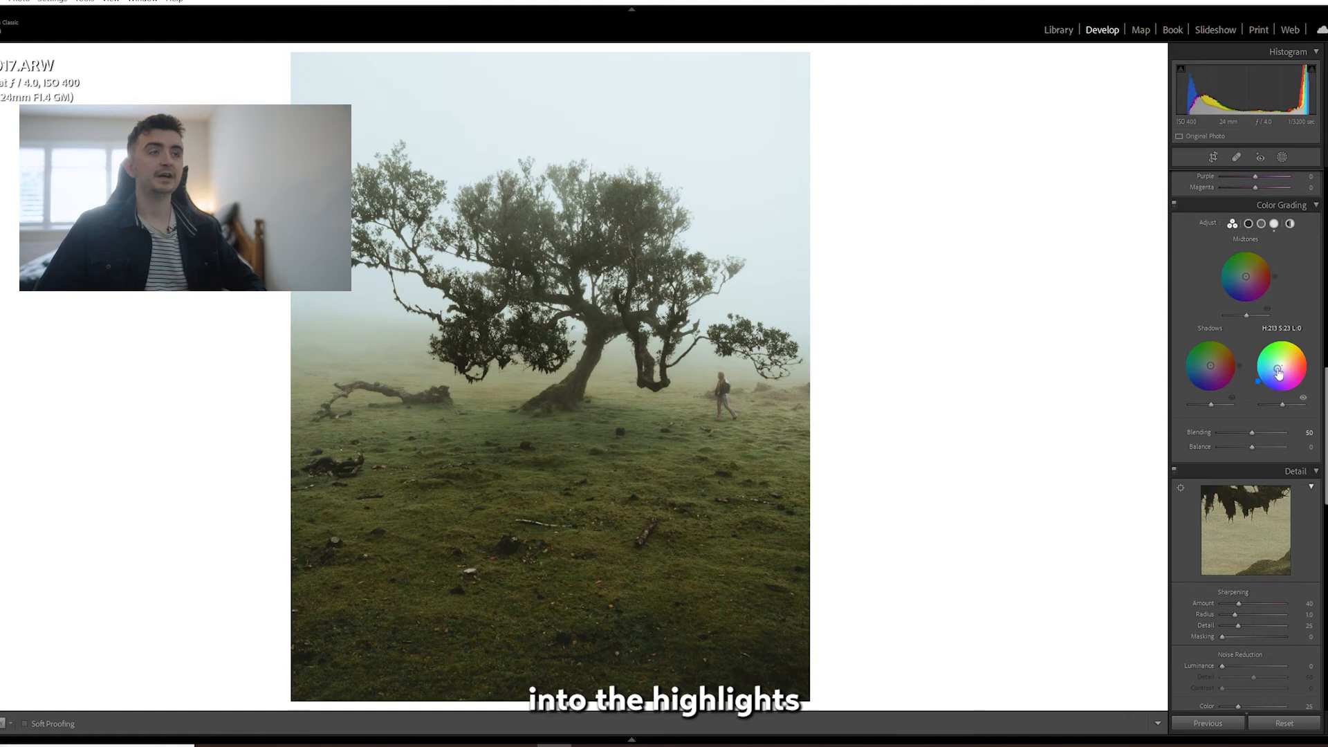
Tint the midtones a warm yellow and the shadows a subtle blue in Color Grading.
left_click_drag(1238, 299, 1244, 273)
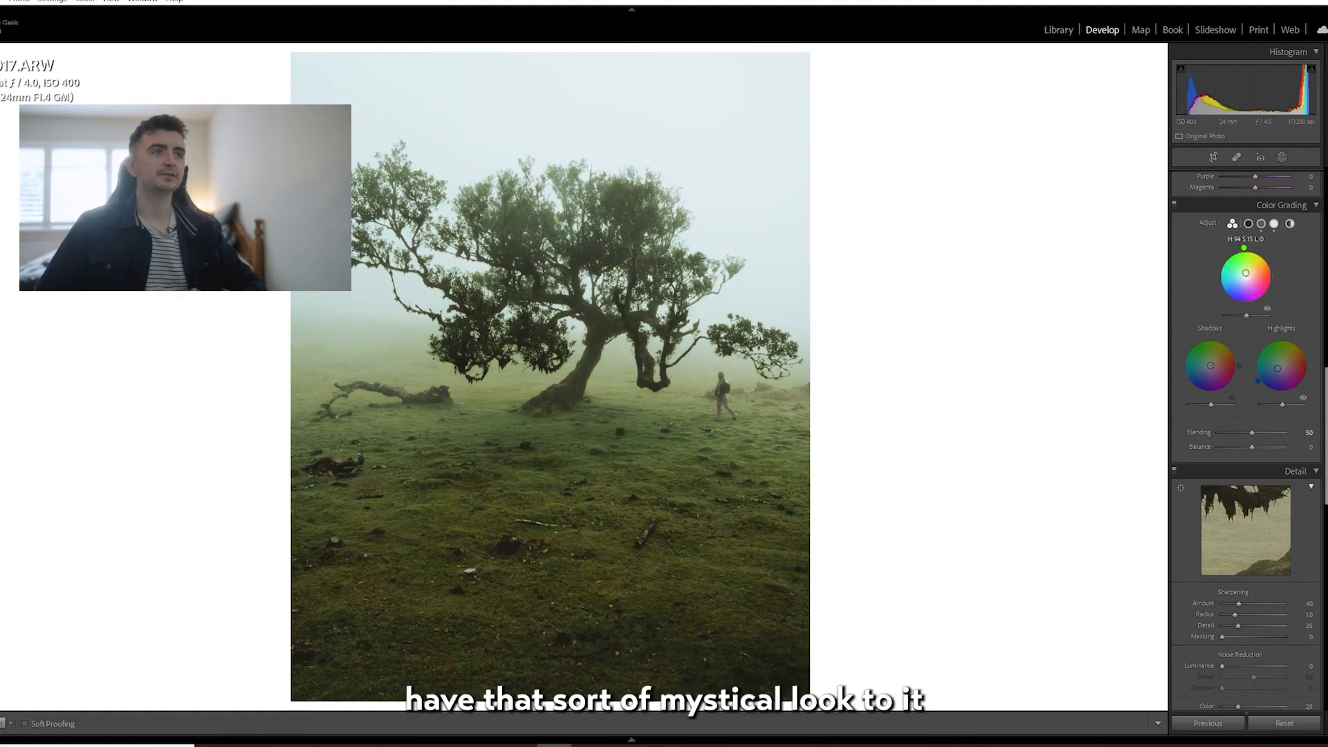
mouse_move(1245, 273)
left_mouse_down()
mouse_move(1237, 283)
mouse_move(1248, 273)
left_mouse_up()
left_click_drag(1211, 365, 1209, 363)
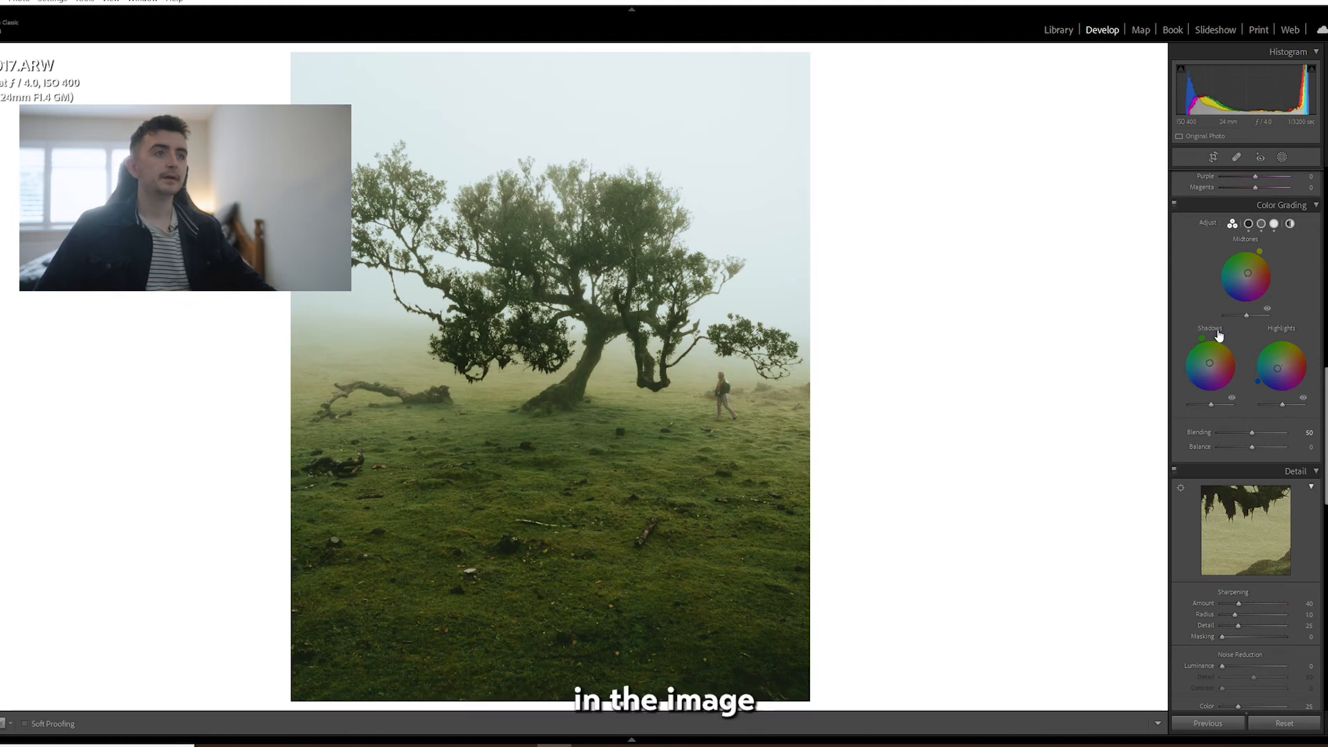
left_click_drag(1248, 273, 1249, 271)
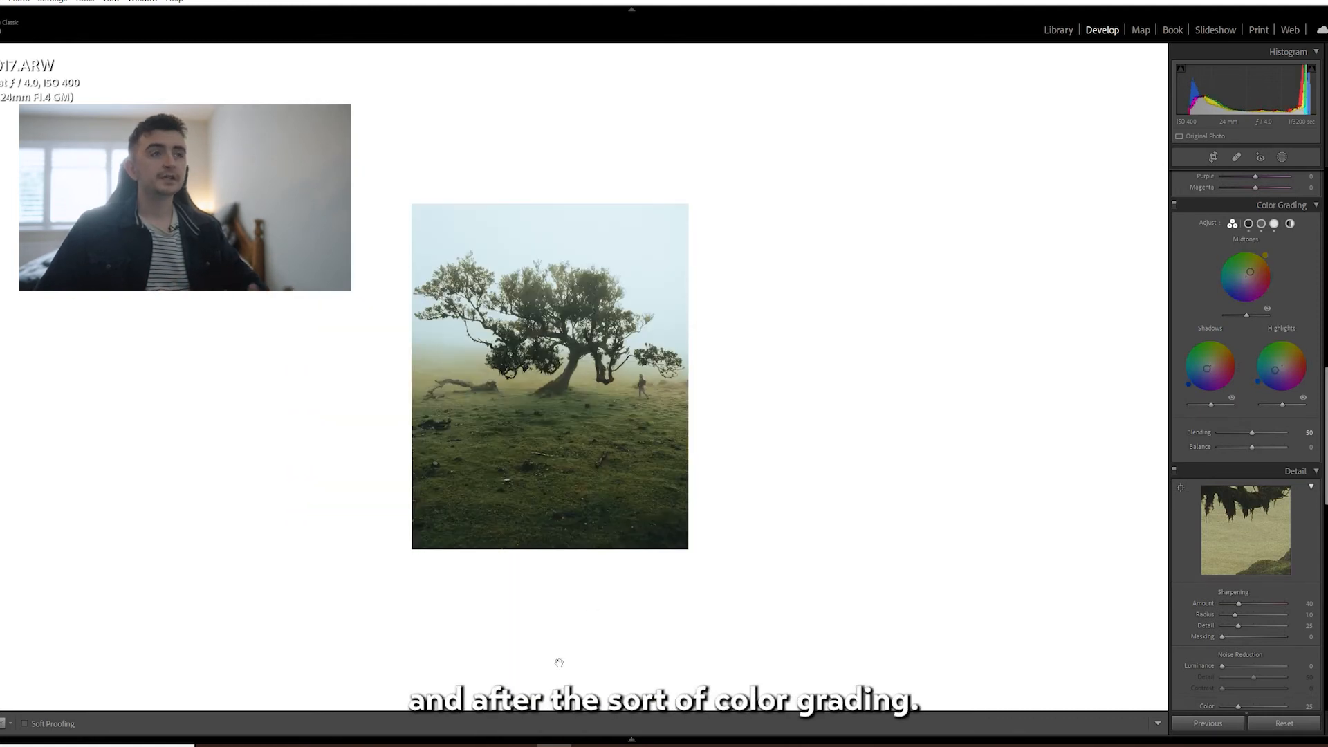
Add a linear gradient mask rising from the photo's bottom edge to the base of the tree and set its Exposure to -4.00.
key("m")
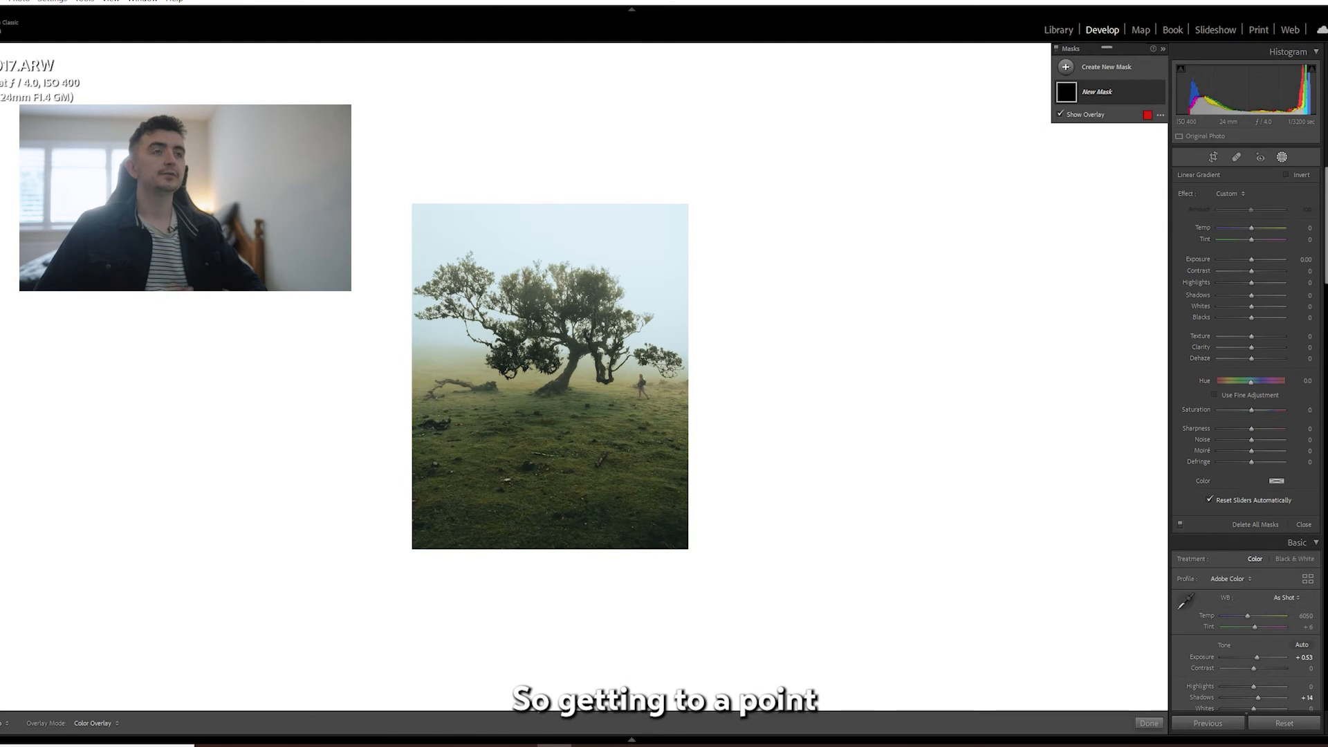
left_click_drag(539, 549, 538, 389)
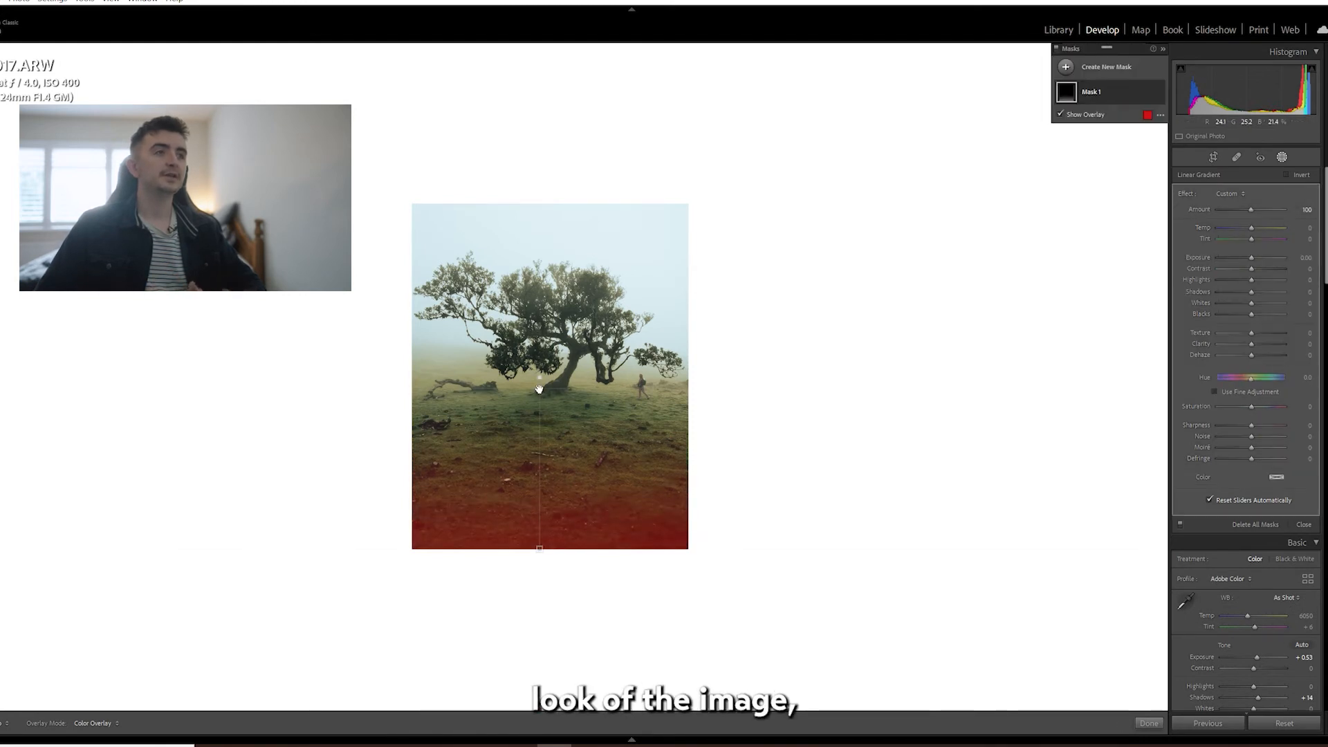
left_click_drag(1252, 258, 1218, 258)
left_click_drag(530, 548, 529, 548)
left_click_drag(542, 383, 543, 380)
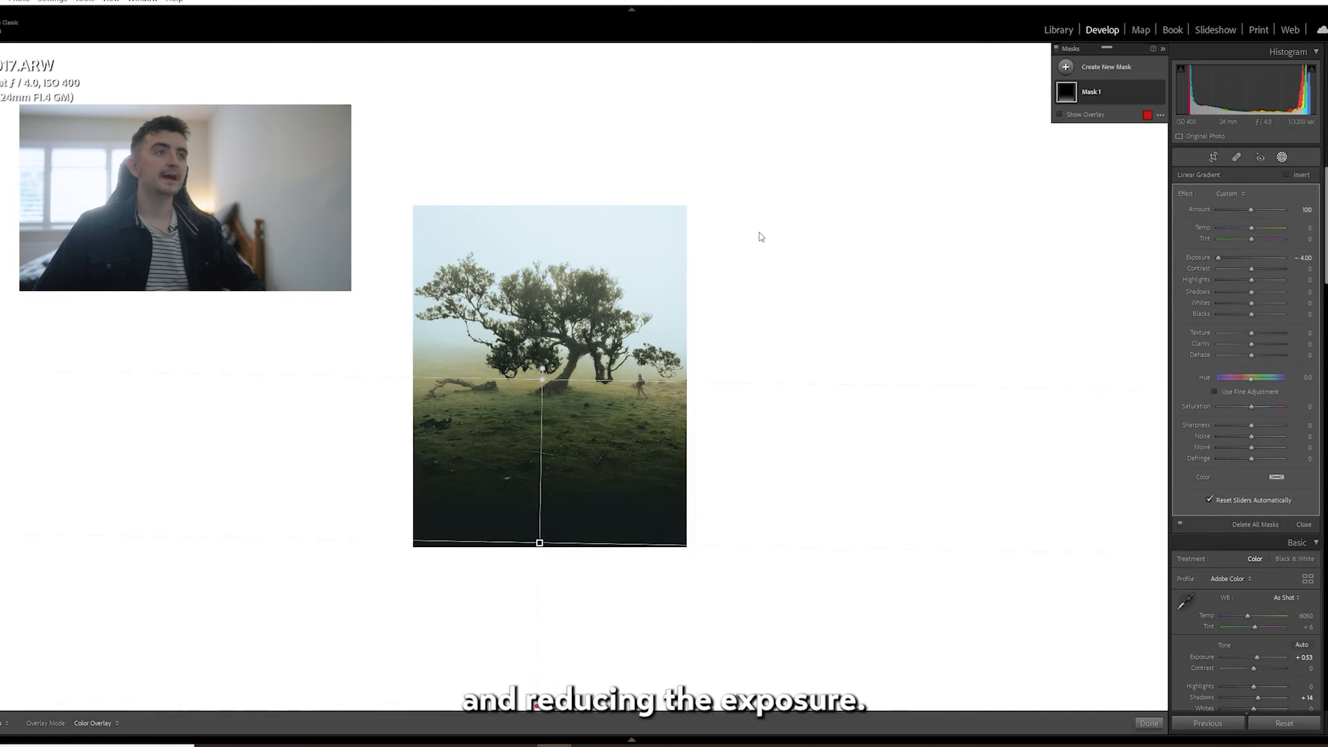
Add a second linear gradient mask from above the photo down past the tree's base and lower its Dehaze to about -73.
key("ctrl+minus")
key("m")
left_click_drag(557, 92, 557, 404)
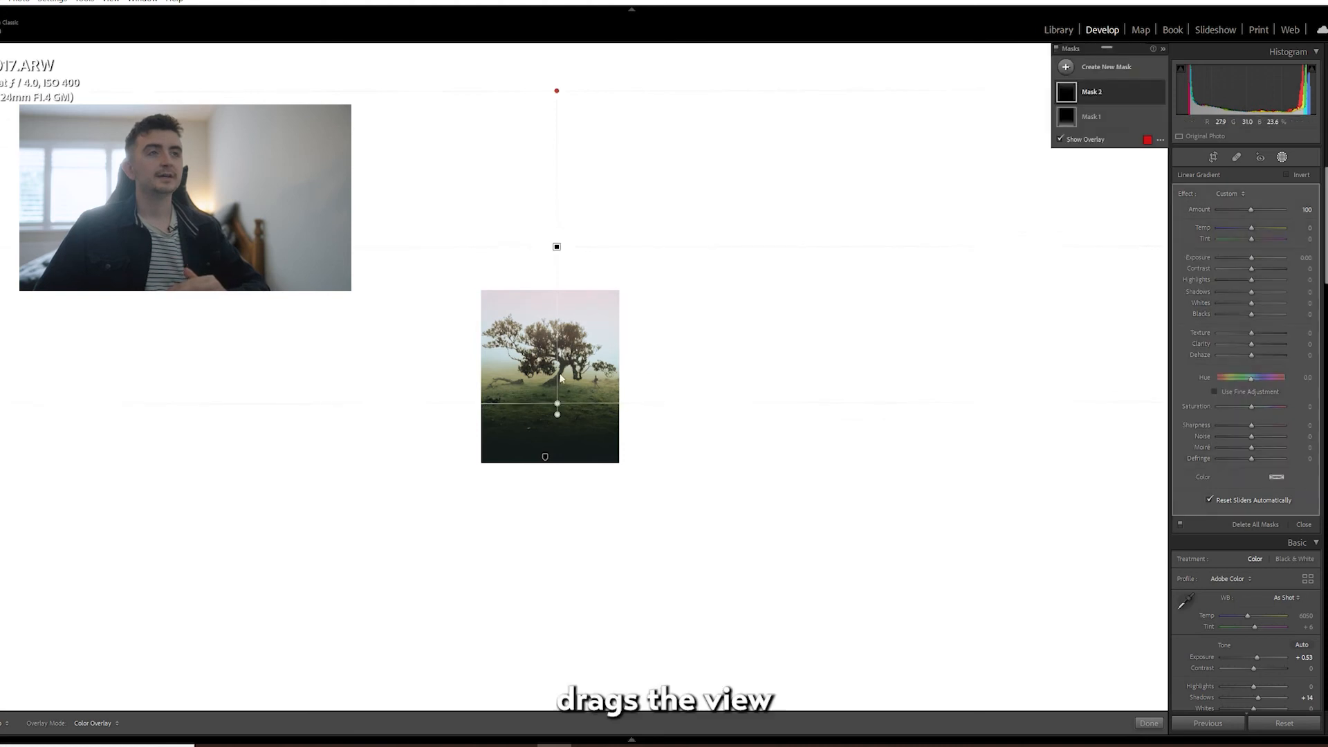
left_click_drag(557, 247, 553, 251)
left_click_drag(552, 407, 552, 411)
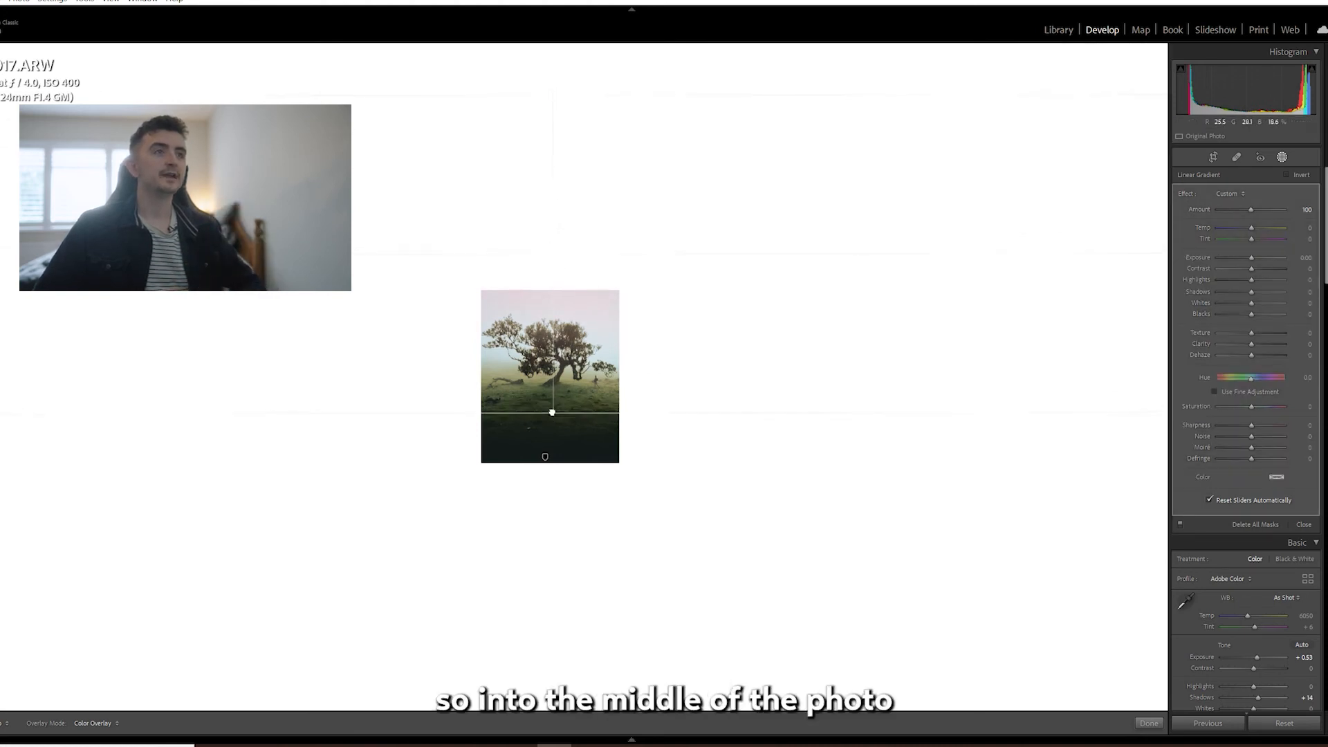
left_click_drag(1253, 355, 1230, 356)
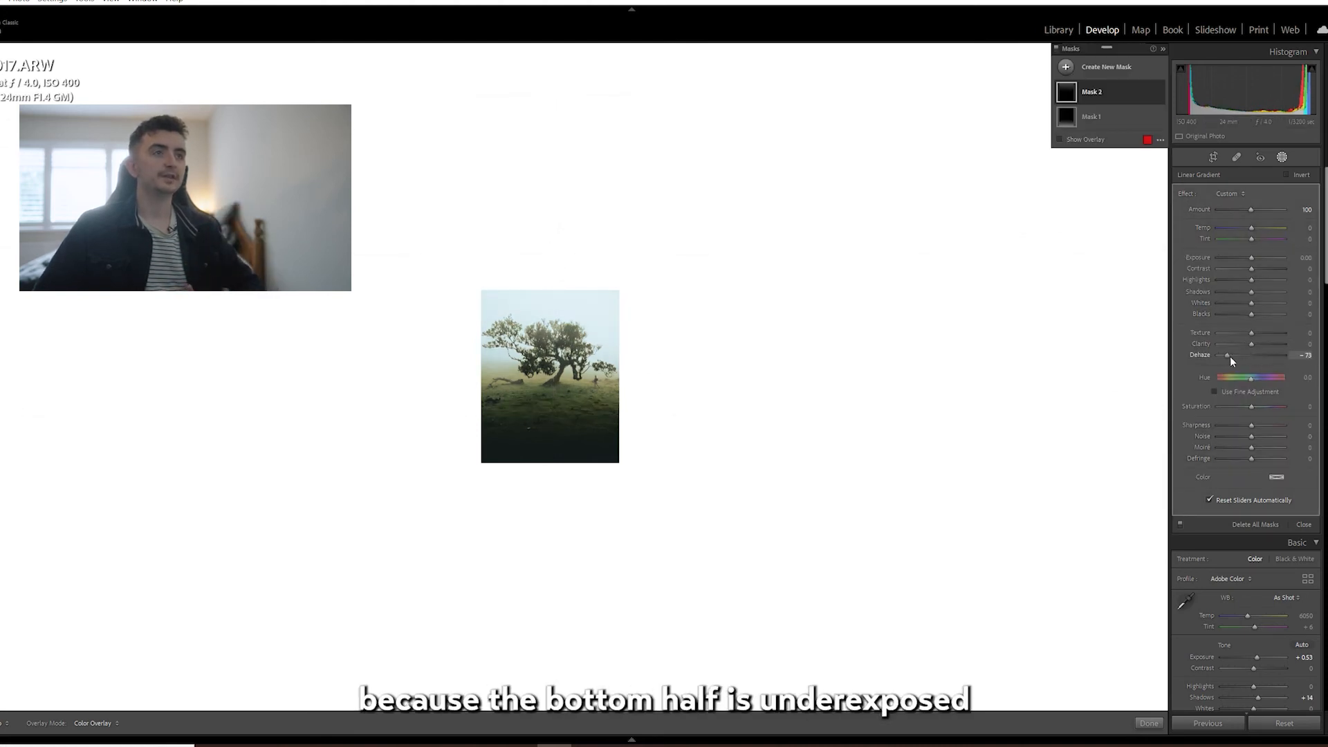
left_click(1282, 157)
Set the photo's global Saturation to -5 and look over the remaining develop settings.
left_click(595, 389)
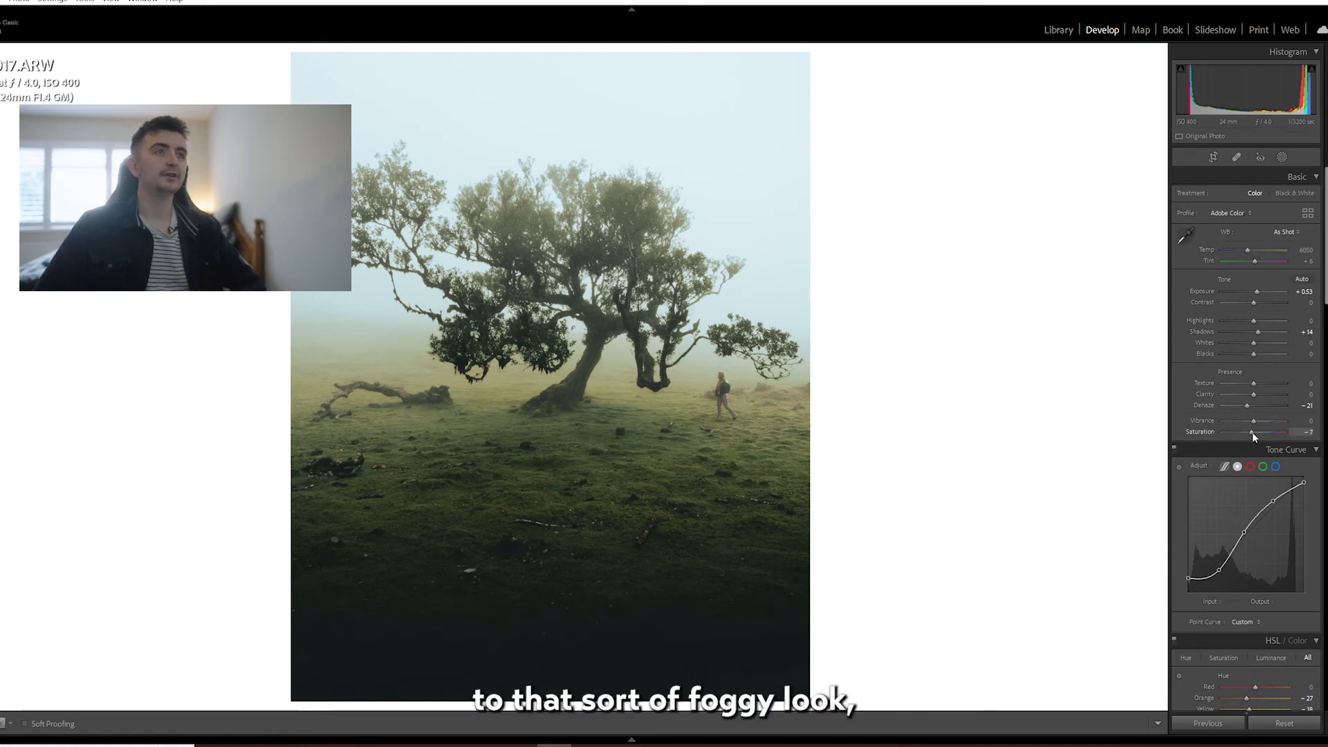
scroll(1266, 423, "down", 6)
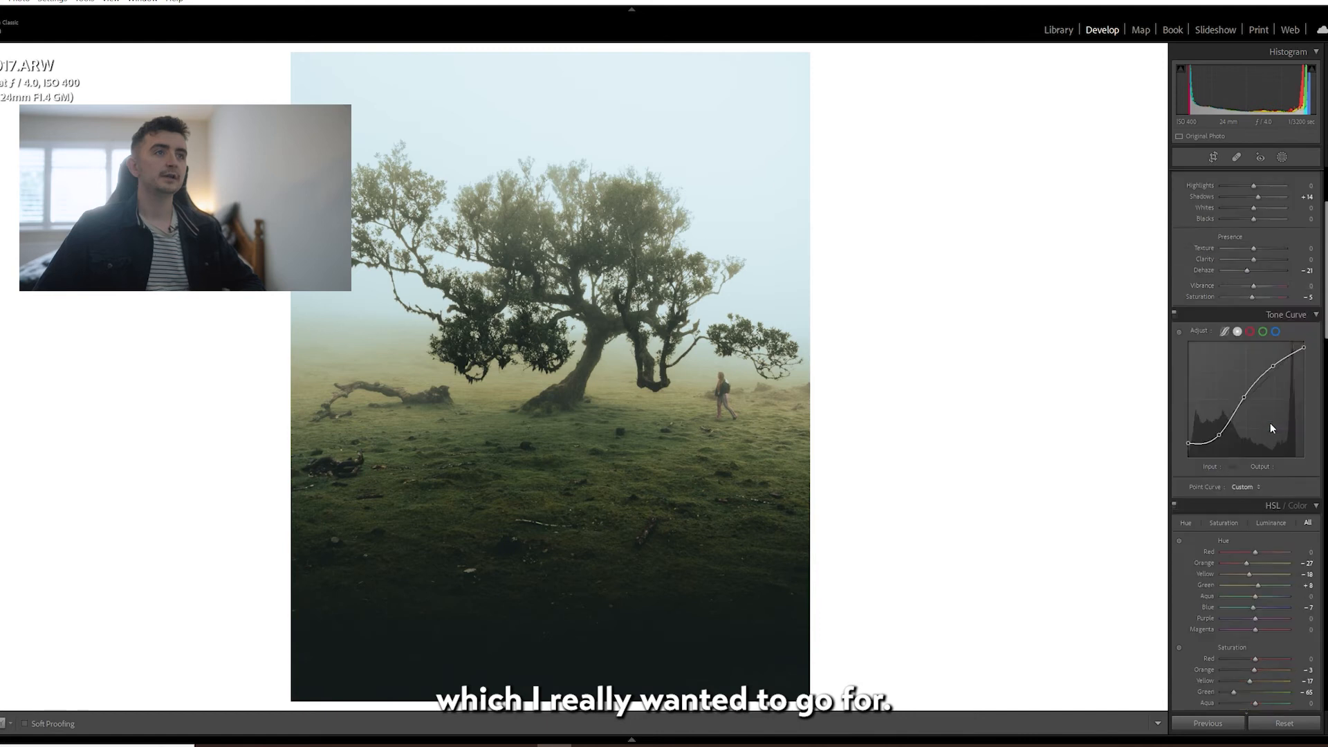
scroll(1258, 375, "down", 10)
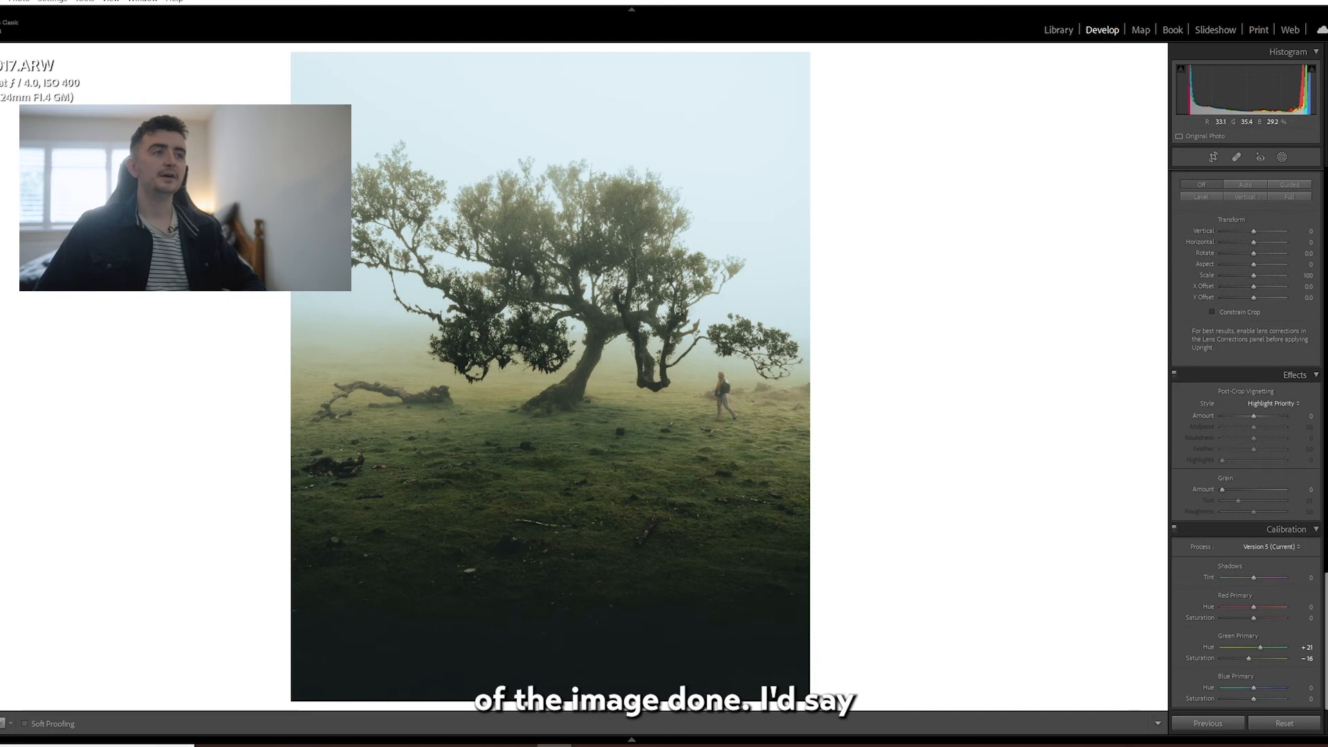
scroll(1243, 495, "up", 10)
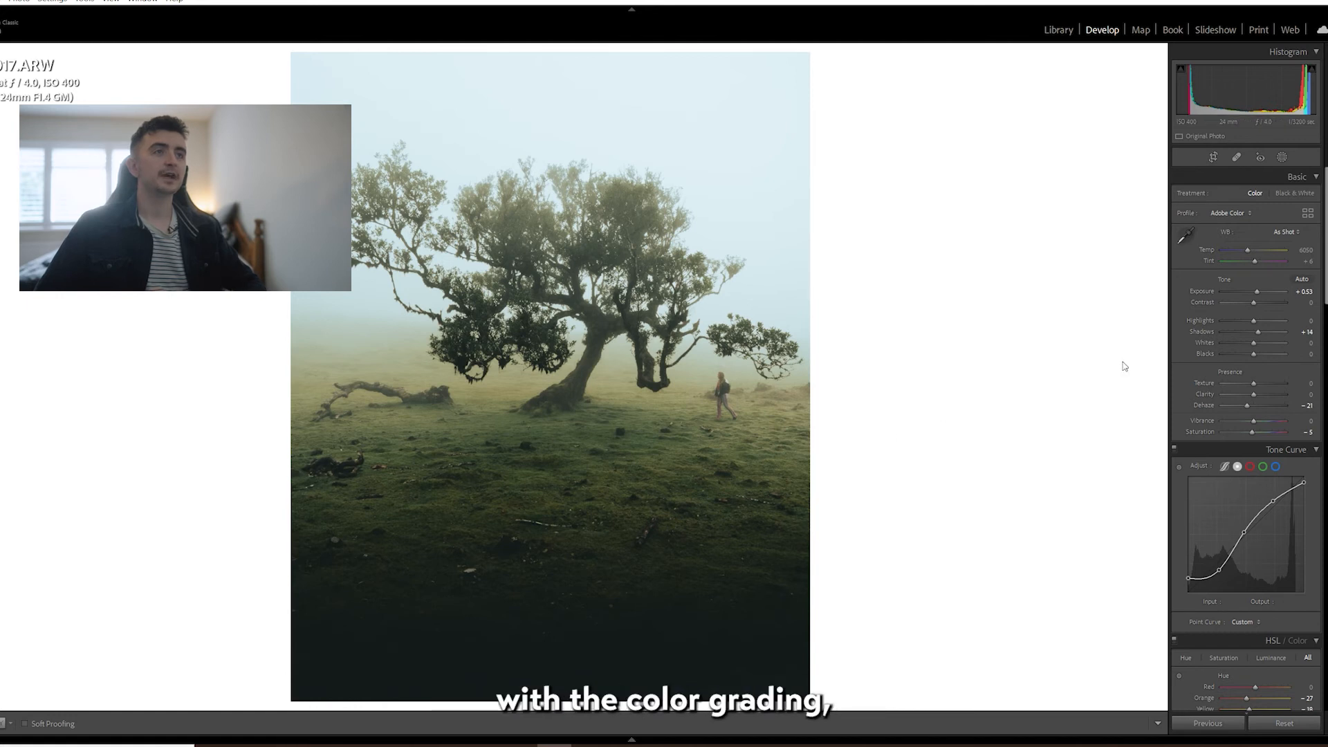
Create a Select Subject mask for the tree and set its Clarity to 18 and Blacks to -4.
left_click(1288, 156)
left_click(1064, 69)
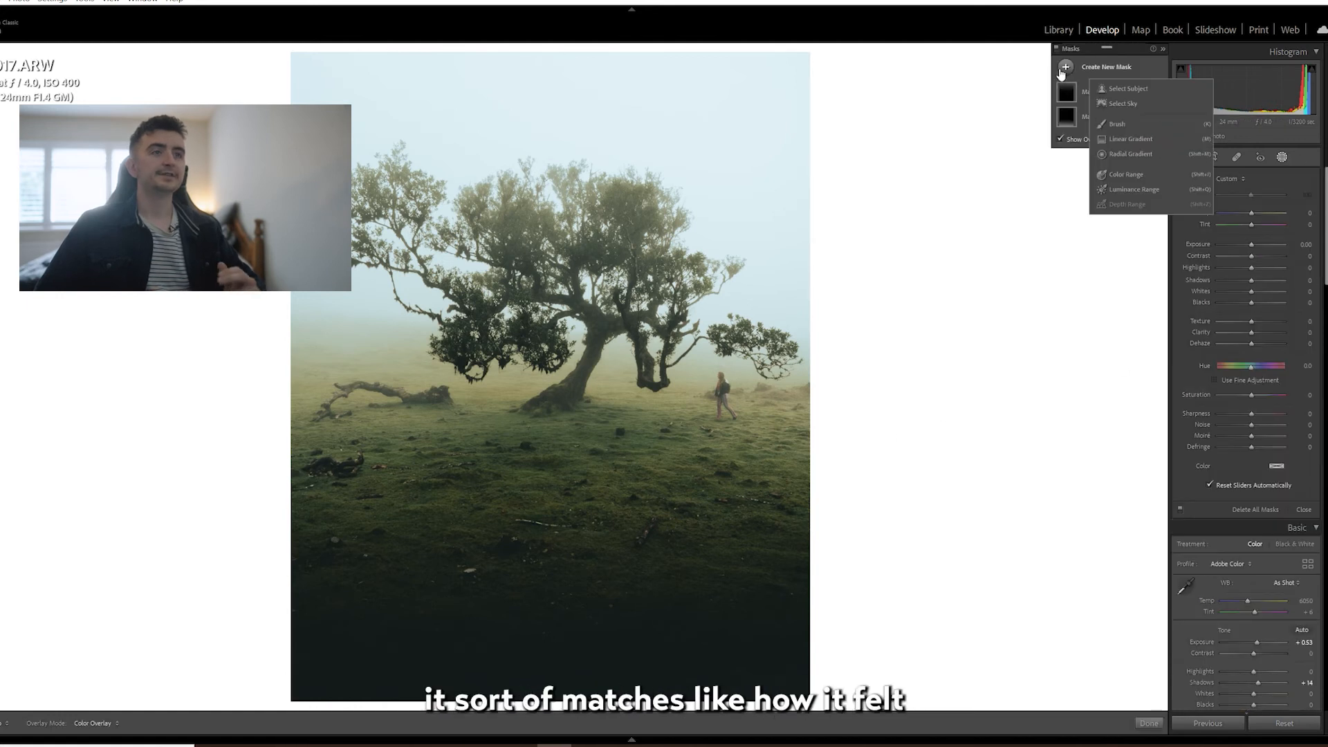
left_click(1141, 88)
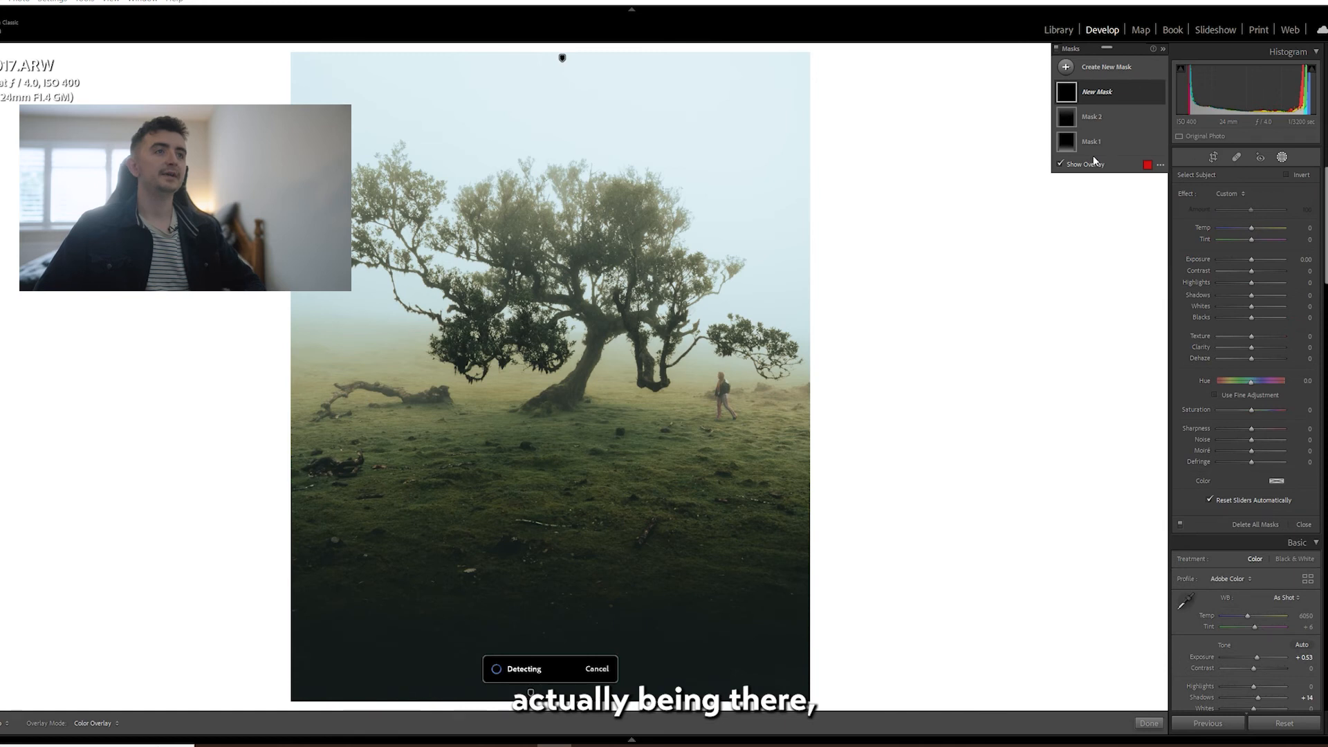
left_click_drag(1250, 343, 1258, 343)
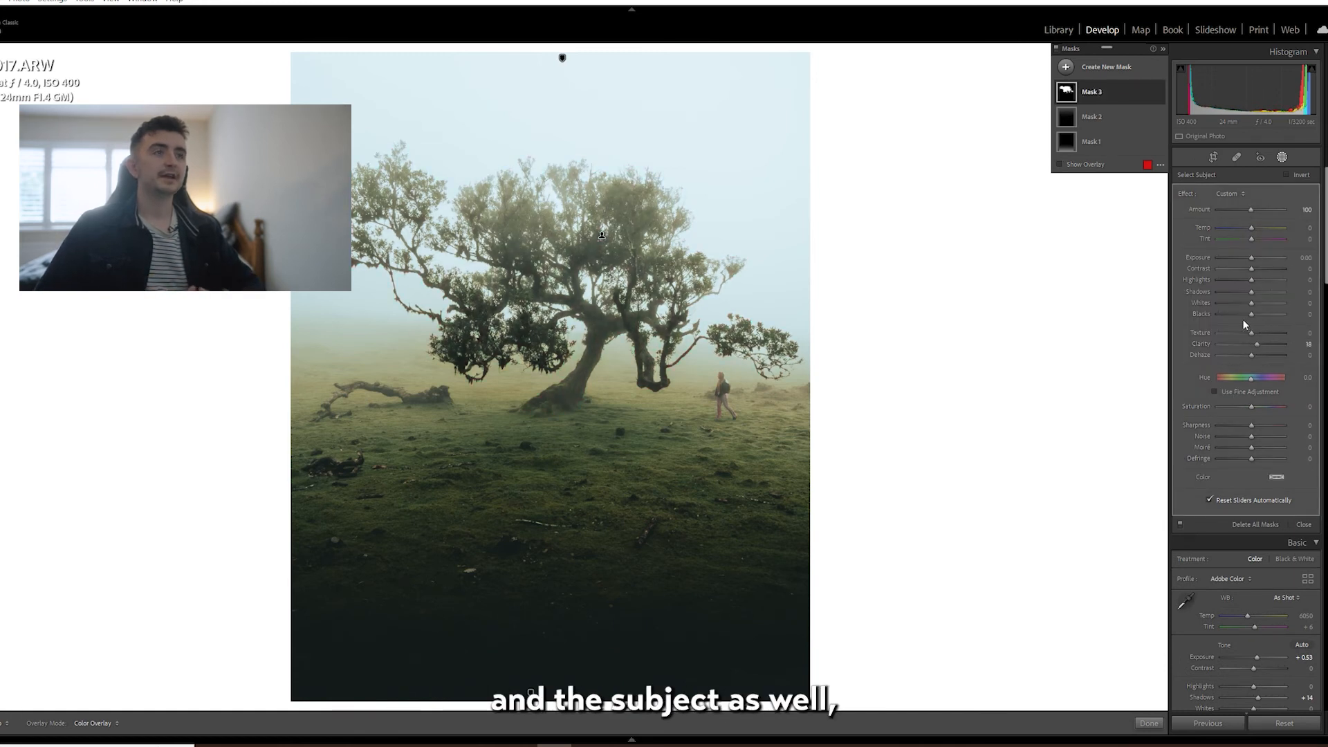
left_click_drag(1251, 315, 1249, 316)
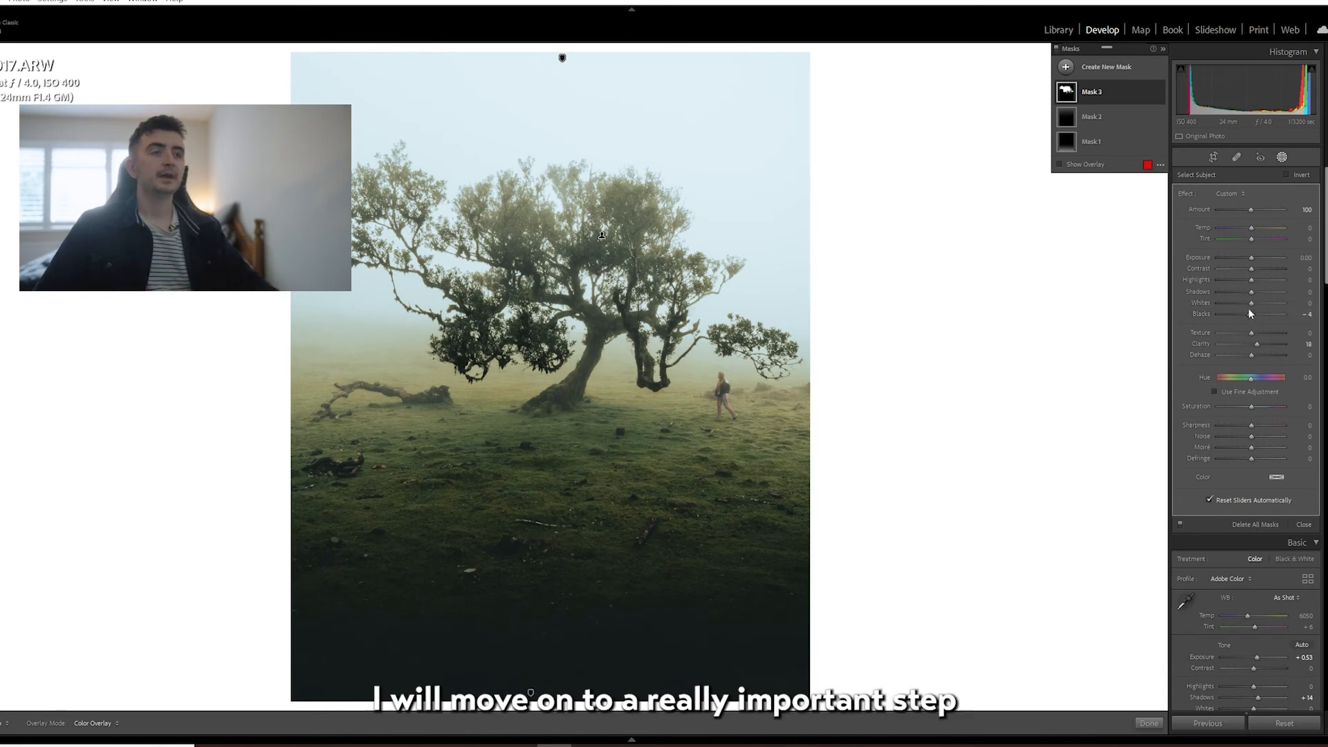
left_click(1282, 158)
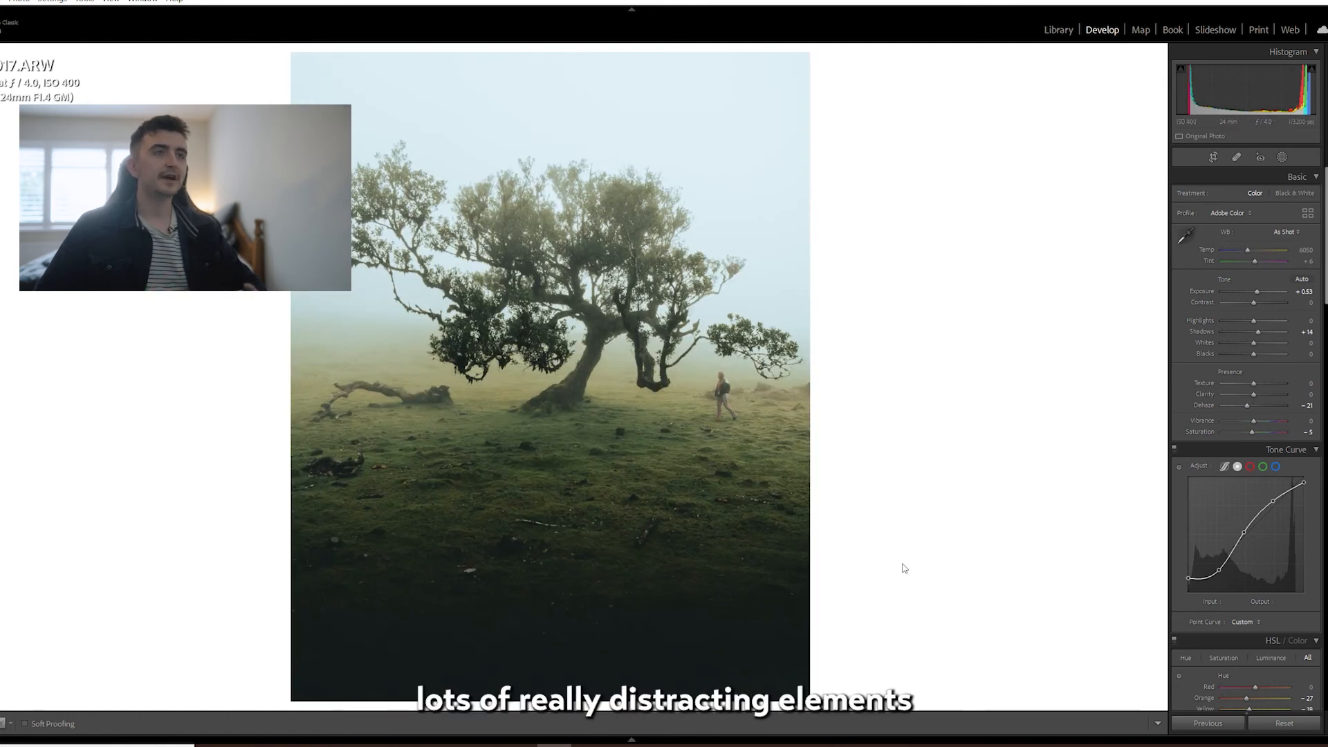
Open the edited tree photo in Adobe Photoshop 2022.
right_click(603, 378)
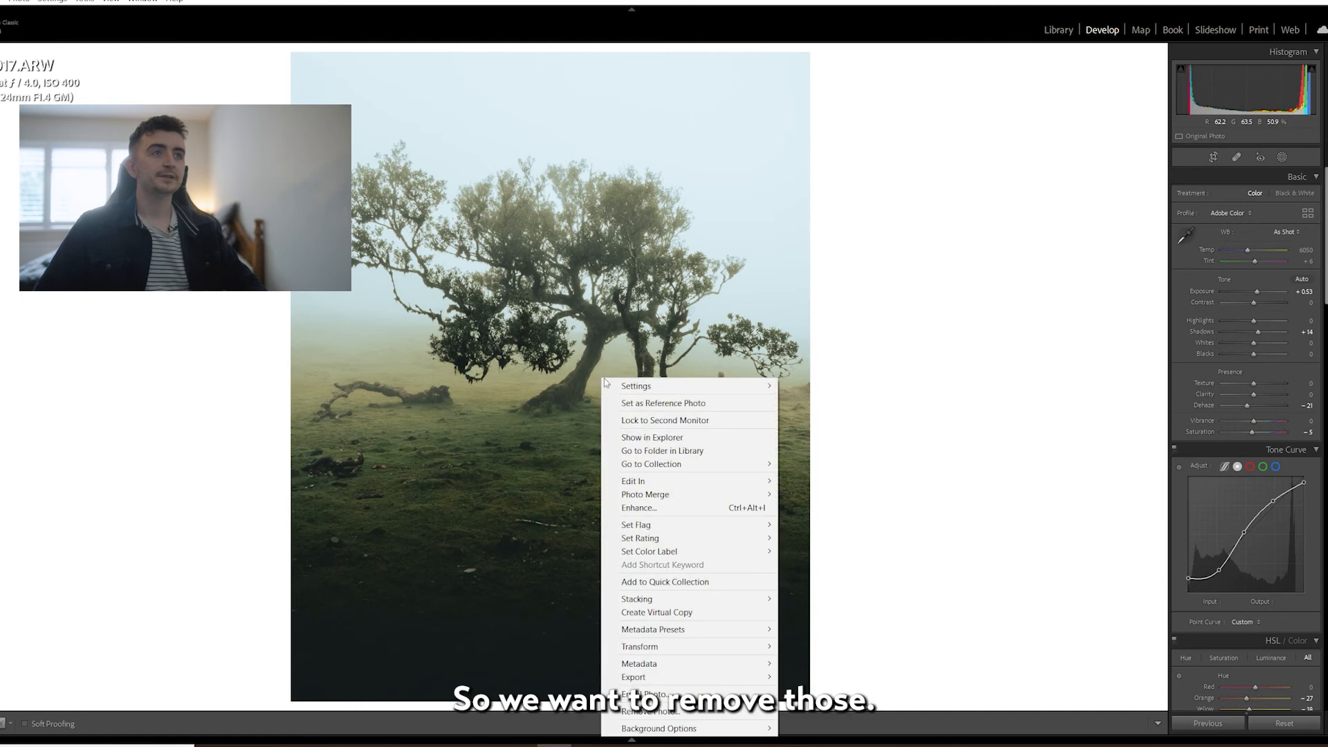
mouse_move(668, 482)
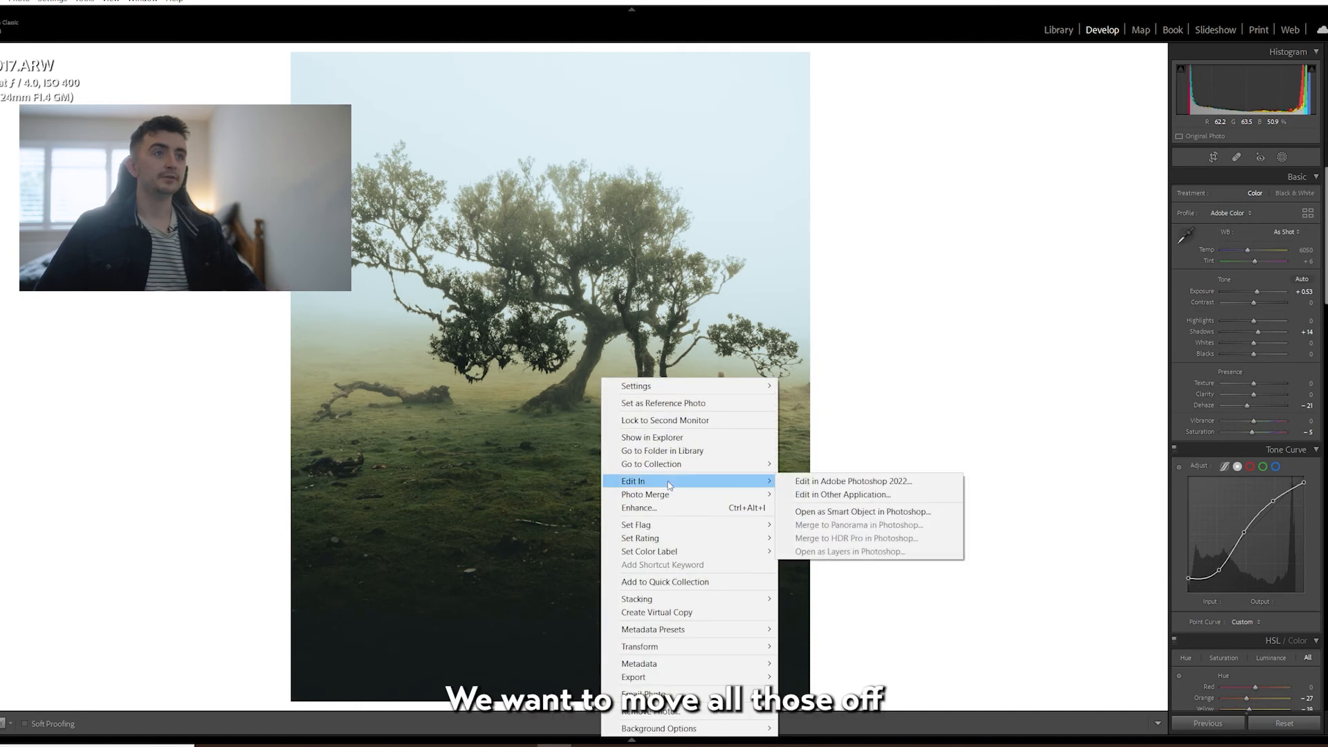
left_click(874, 483)
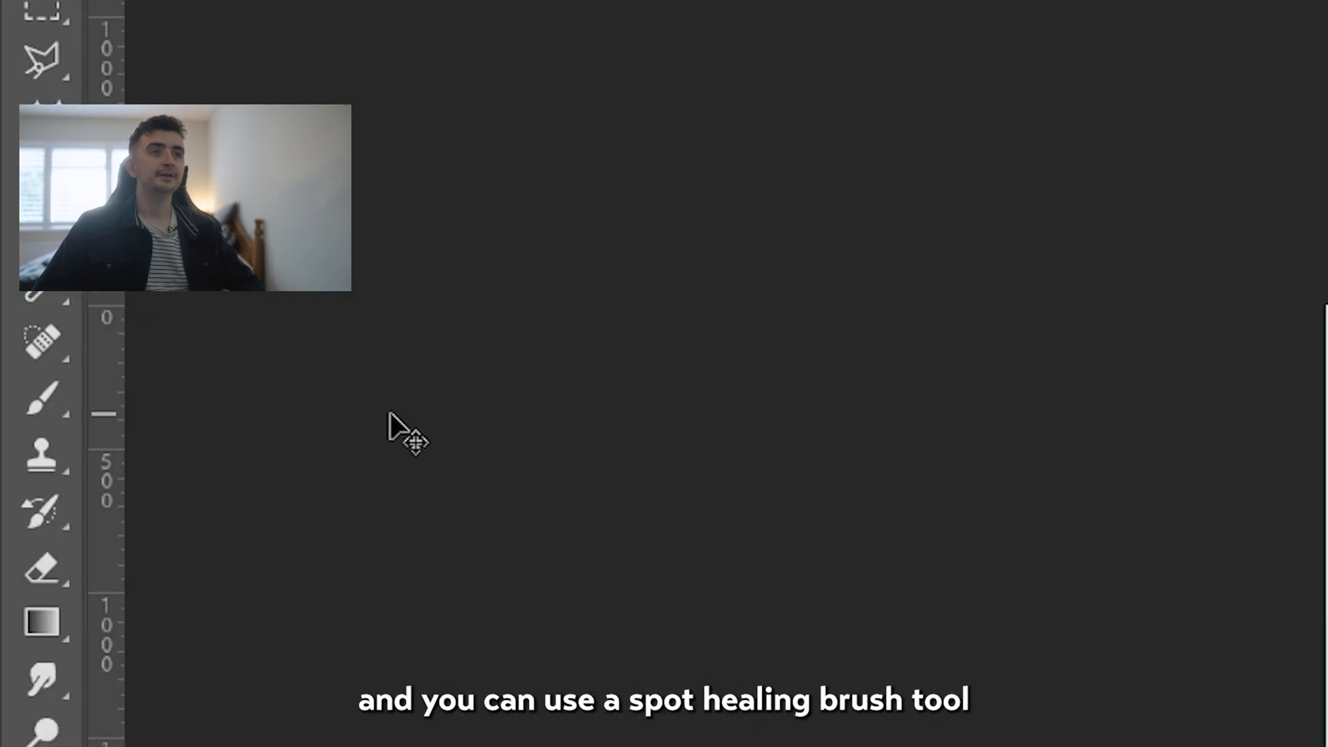
Remove the pale stick in the foreground grass and the dark log pile near the photo's left edge with the Spot Healing Brush.
left_click(55, 339)
right_click(43, 343)
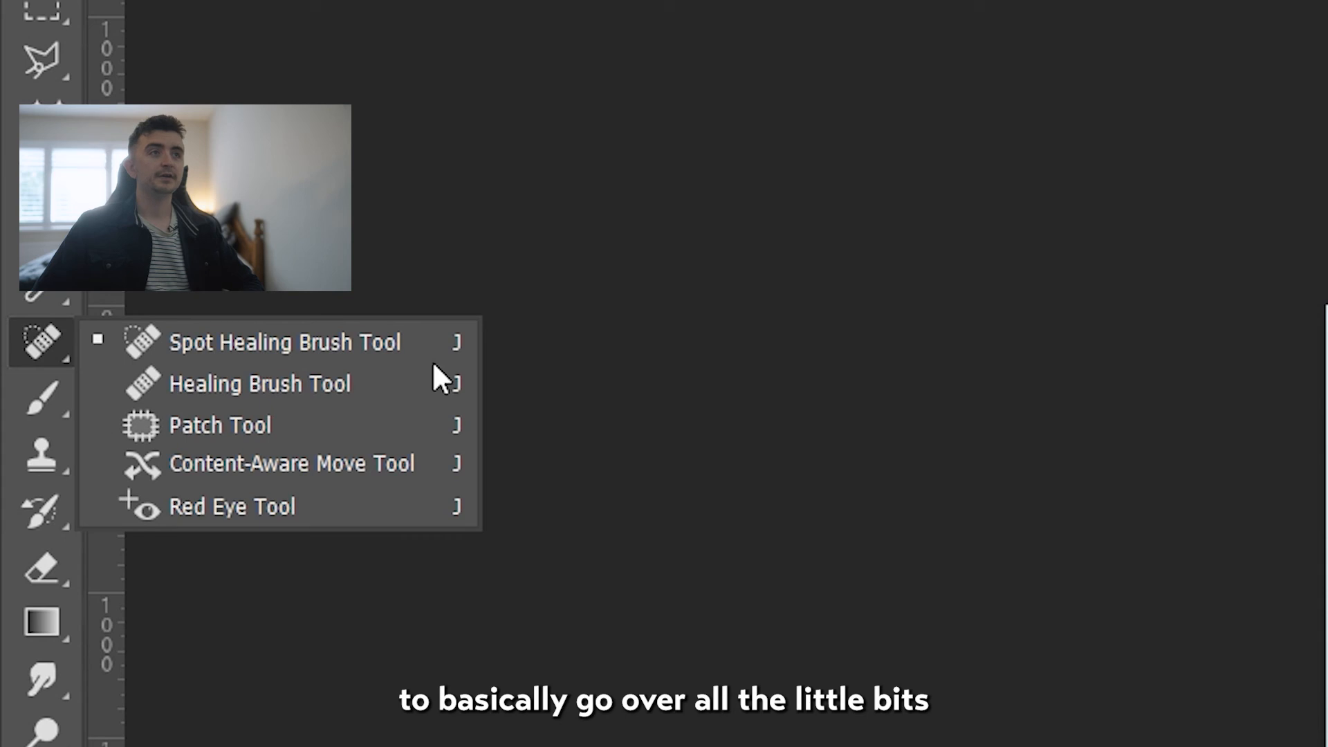
left_click(398, 346)
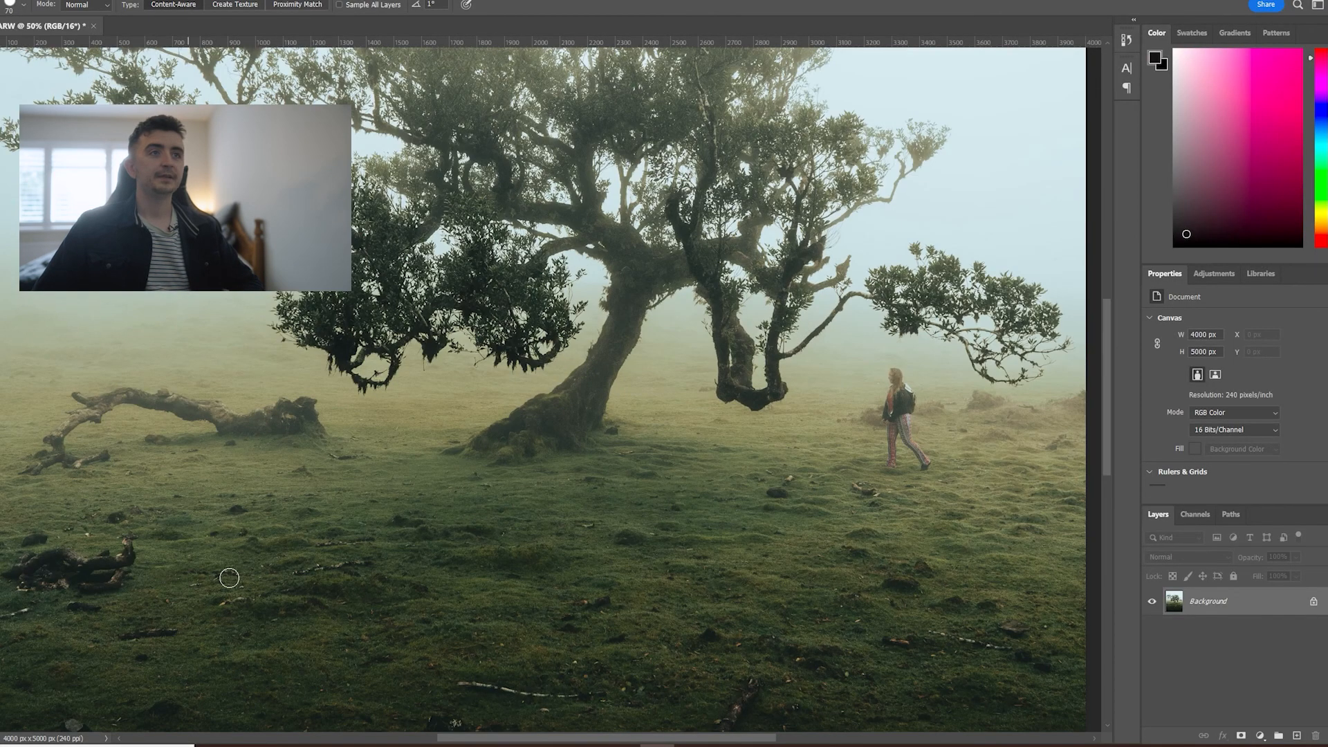
scroll(229, 578, "down", 3)
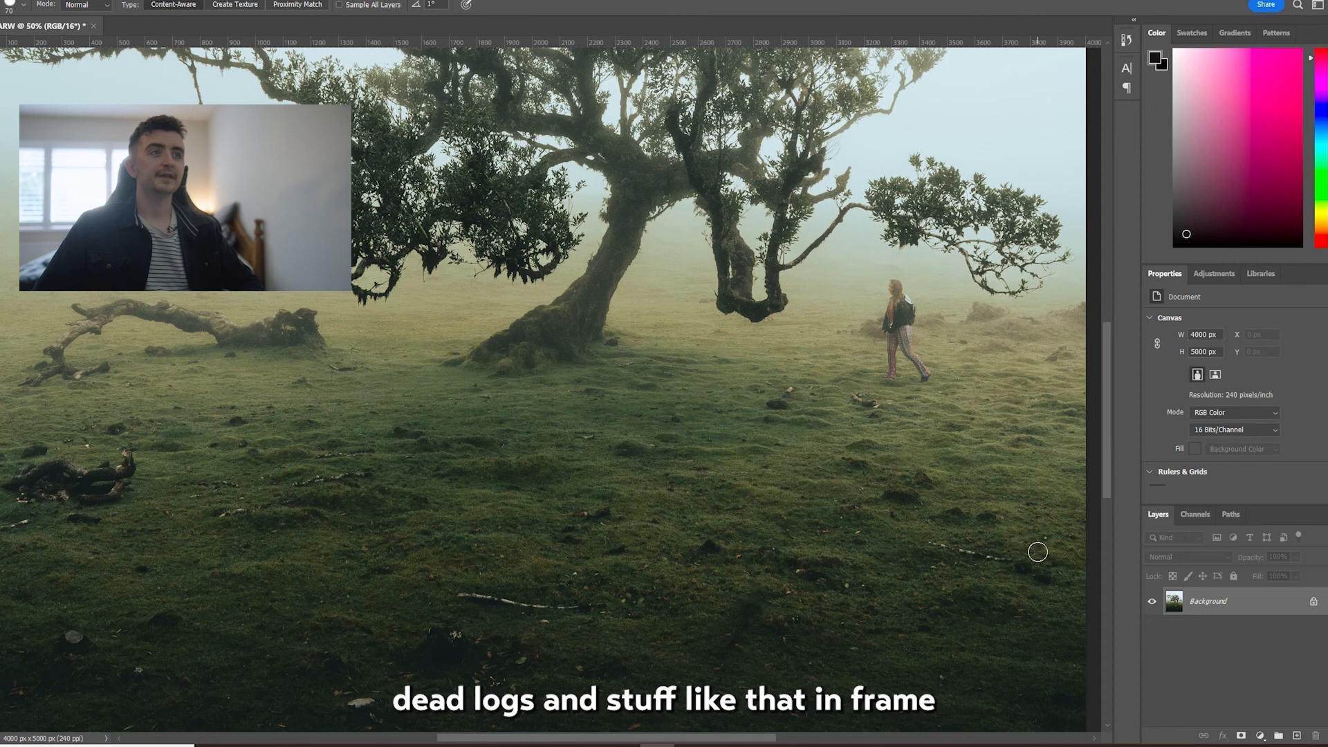
scroll(1037, 552, "down", 3)
left_click_drag(483, 519, 574, 520)
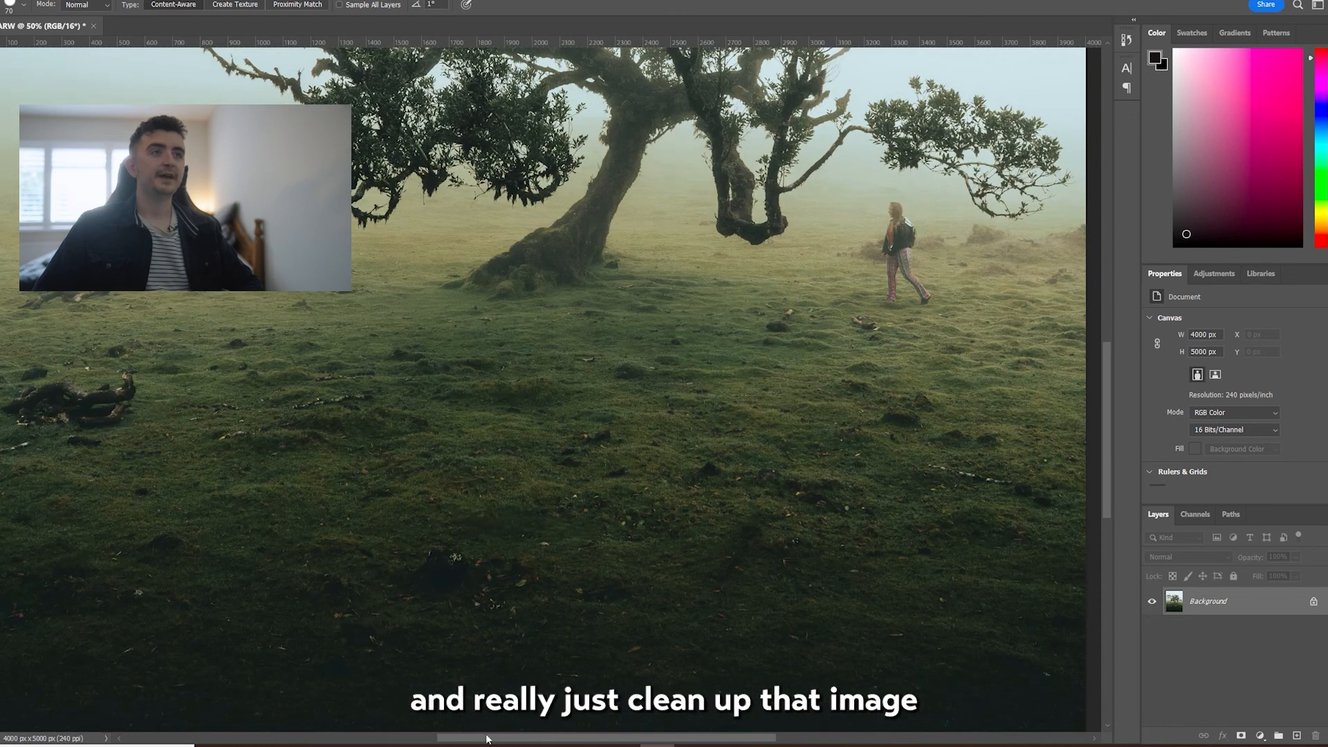
scroll(352, 449, "left", 5)
mouse_move(423, 388)
left_mouse_down()
mouse_move(386, 415)
mouse_move(326, 394)
mouse_move(368, 391)
mouse_move(350, 392)
left_mouse_up()
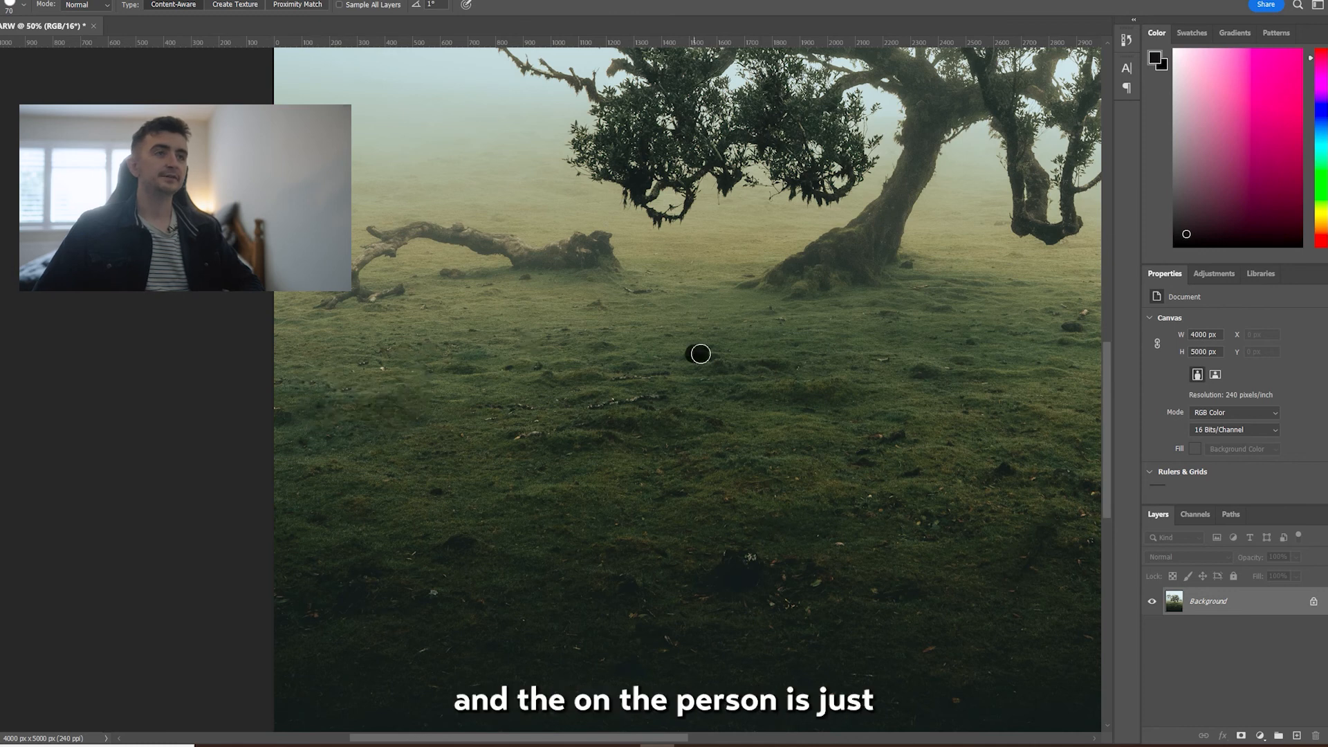
Heal away the small debris near the walker's feet and the dark clump in the foreground grass.
scroll(700, 354, "right", 7)
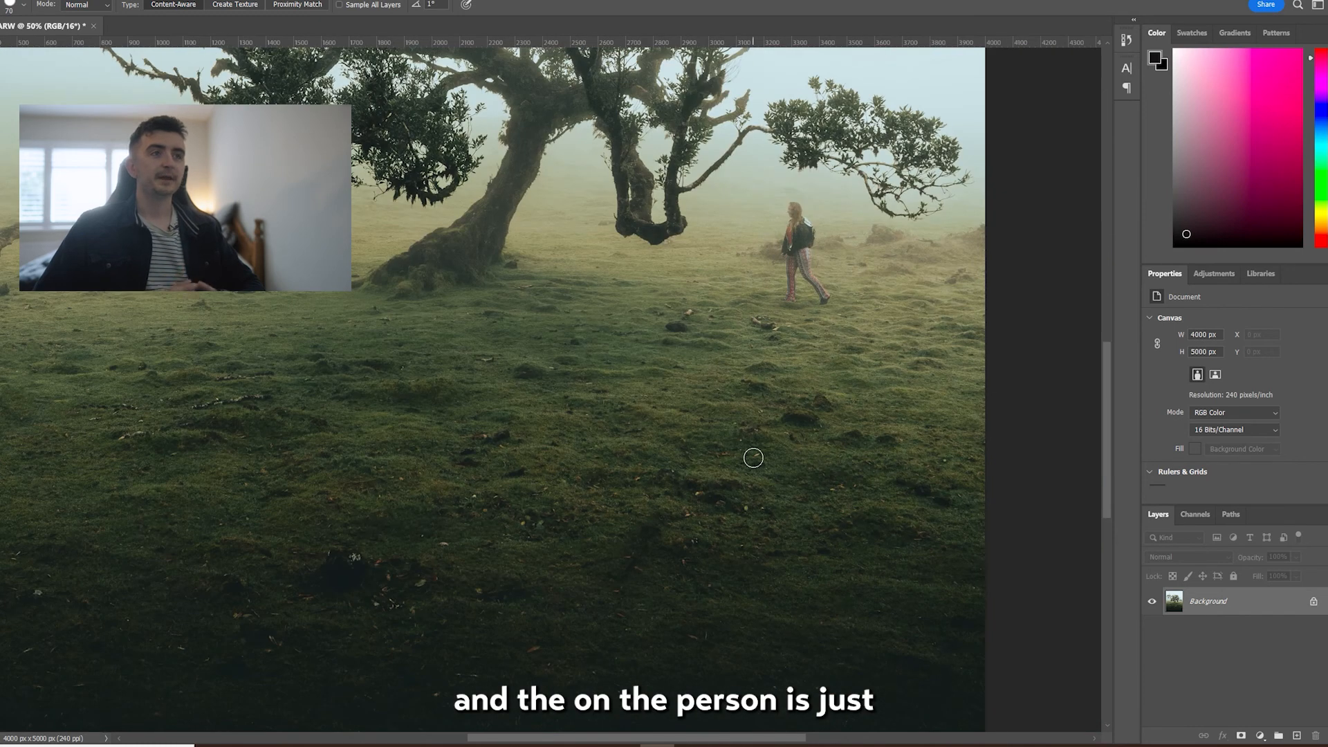
scroll(567, 667, "down", 2)
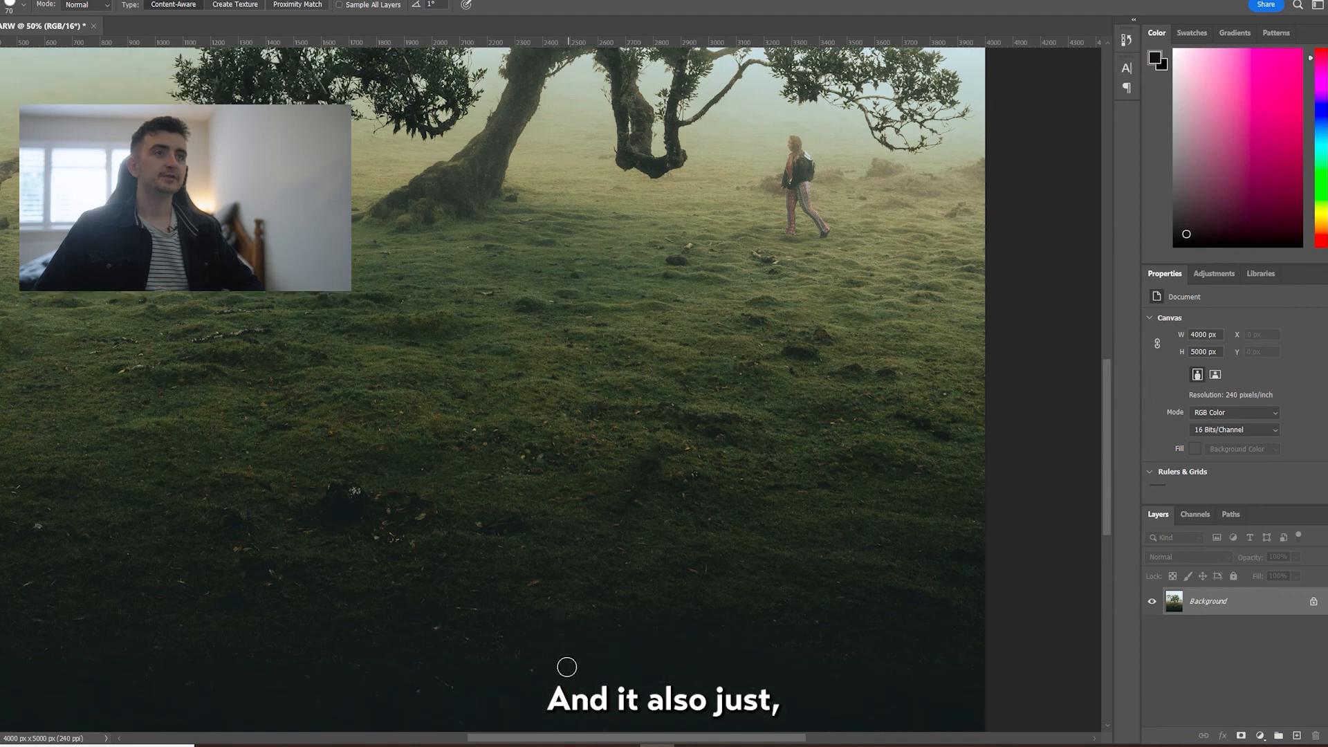
scroll(484, 519, "down", 1)
scroll(678, 484, "up", 2)
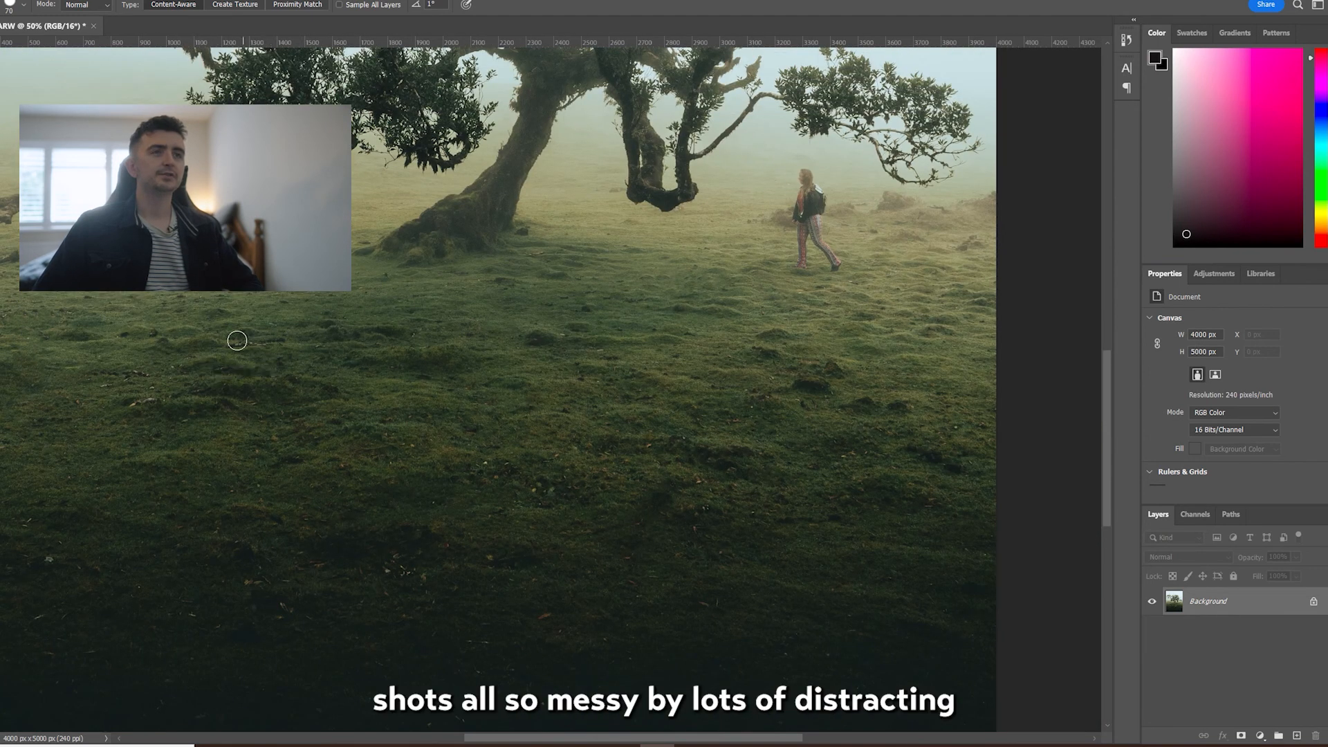
Remove the large fallen branch on the grass to the left of the tree with the Spot Healing Brush.
scroll(961, 485, "down", 2)
left_click_drag(754, 738, 673, 733)
scroll(537, 567, "up", 4)
mouse_move(501, 315)
left_mouse_down()
mouse_move(389, 281)
mouse_move(429, 304)
mouse_move(325, 315)
left_mouse_up()
mouse_move(242, 307)
left_mouse_down()
mouse_move(290, 336)
mouse_move(289, 317)
left_mouse_up()
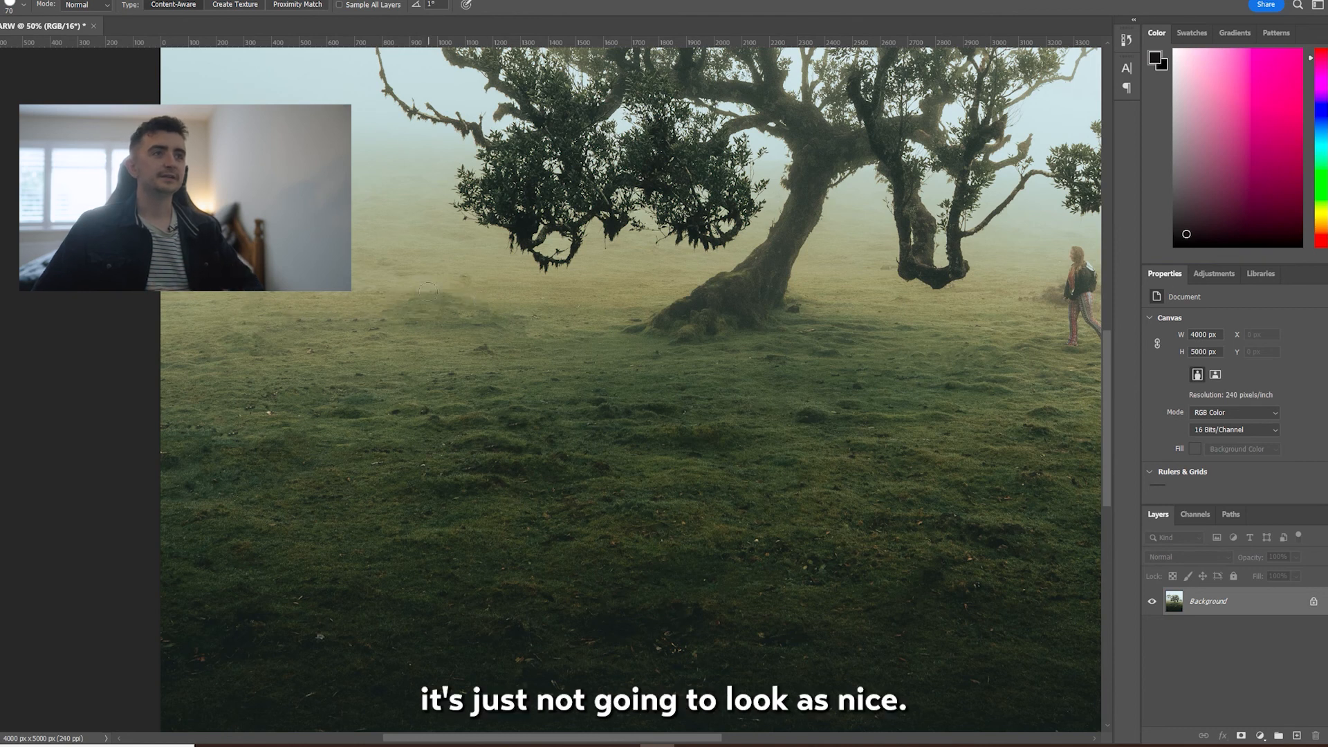